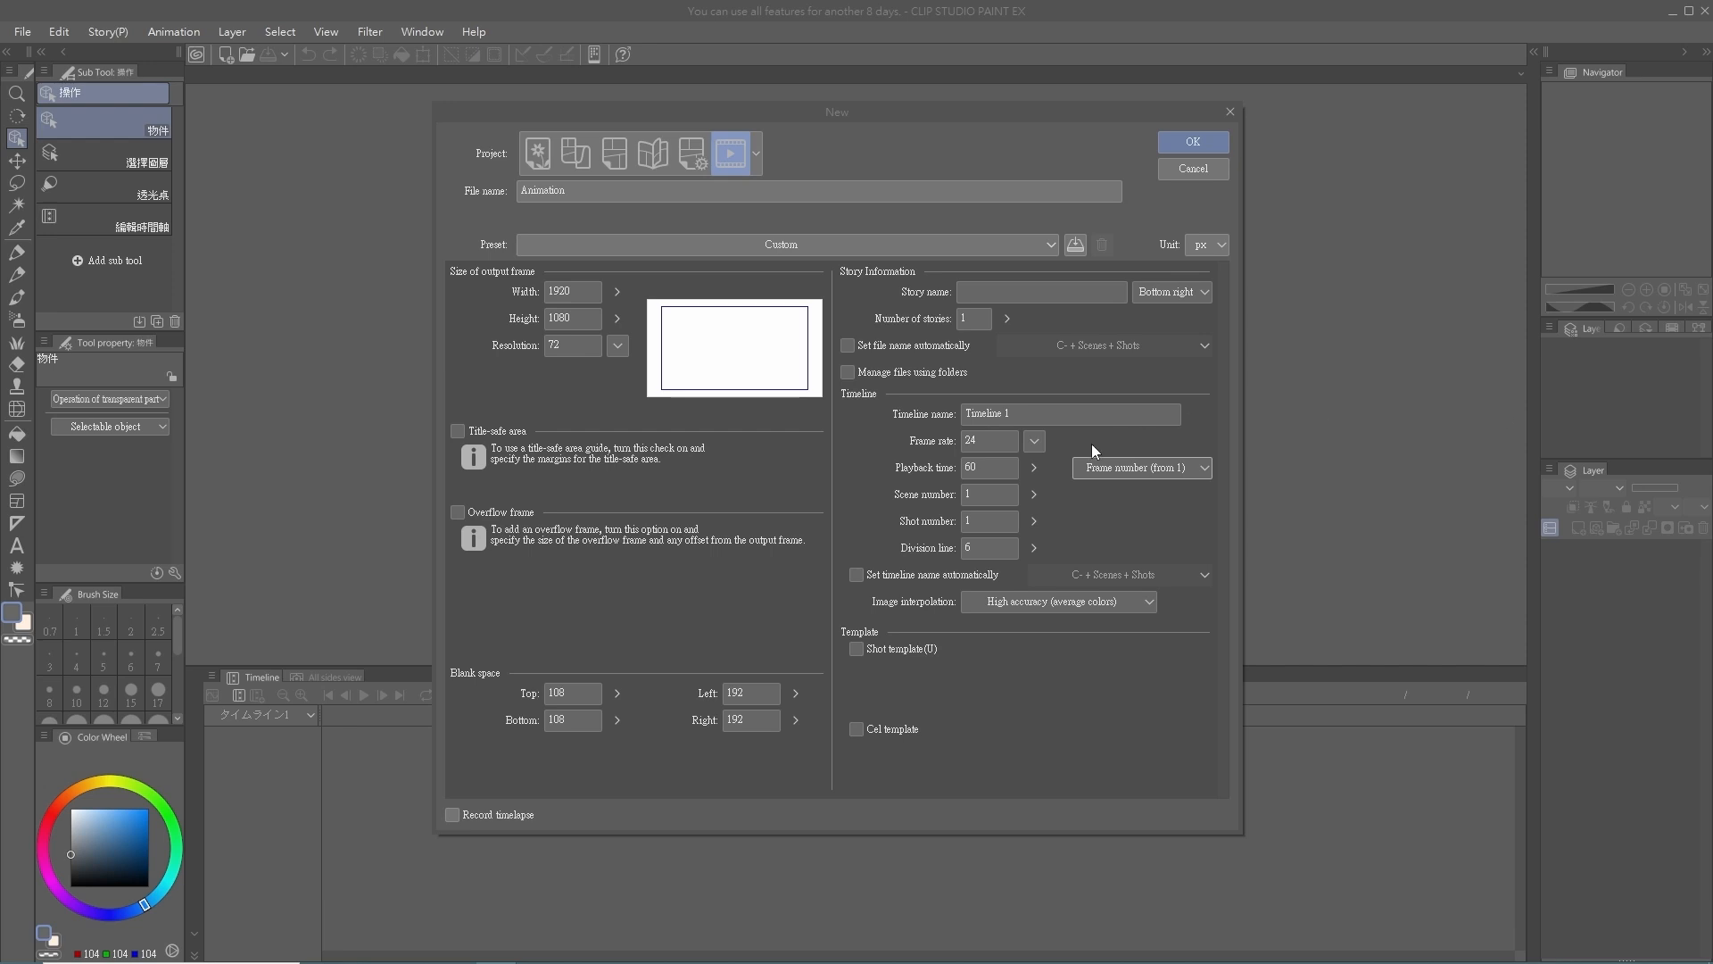
- Create the 1920 x 1080 px, 24 fps animation file and extend the canvas upward to a height of 1440 px
left_click(1194, 144)
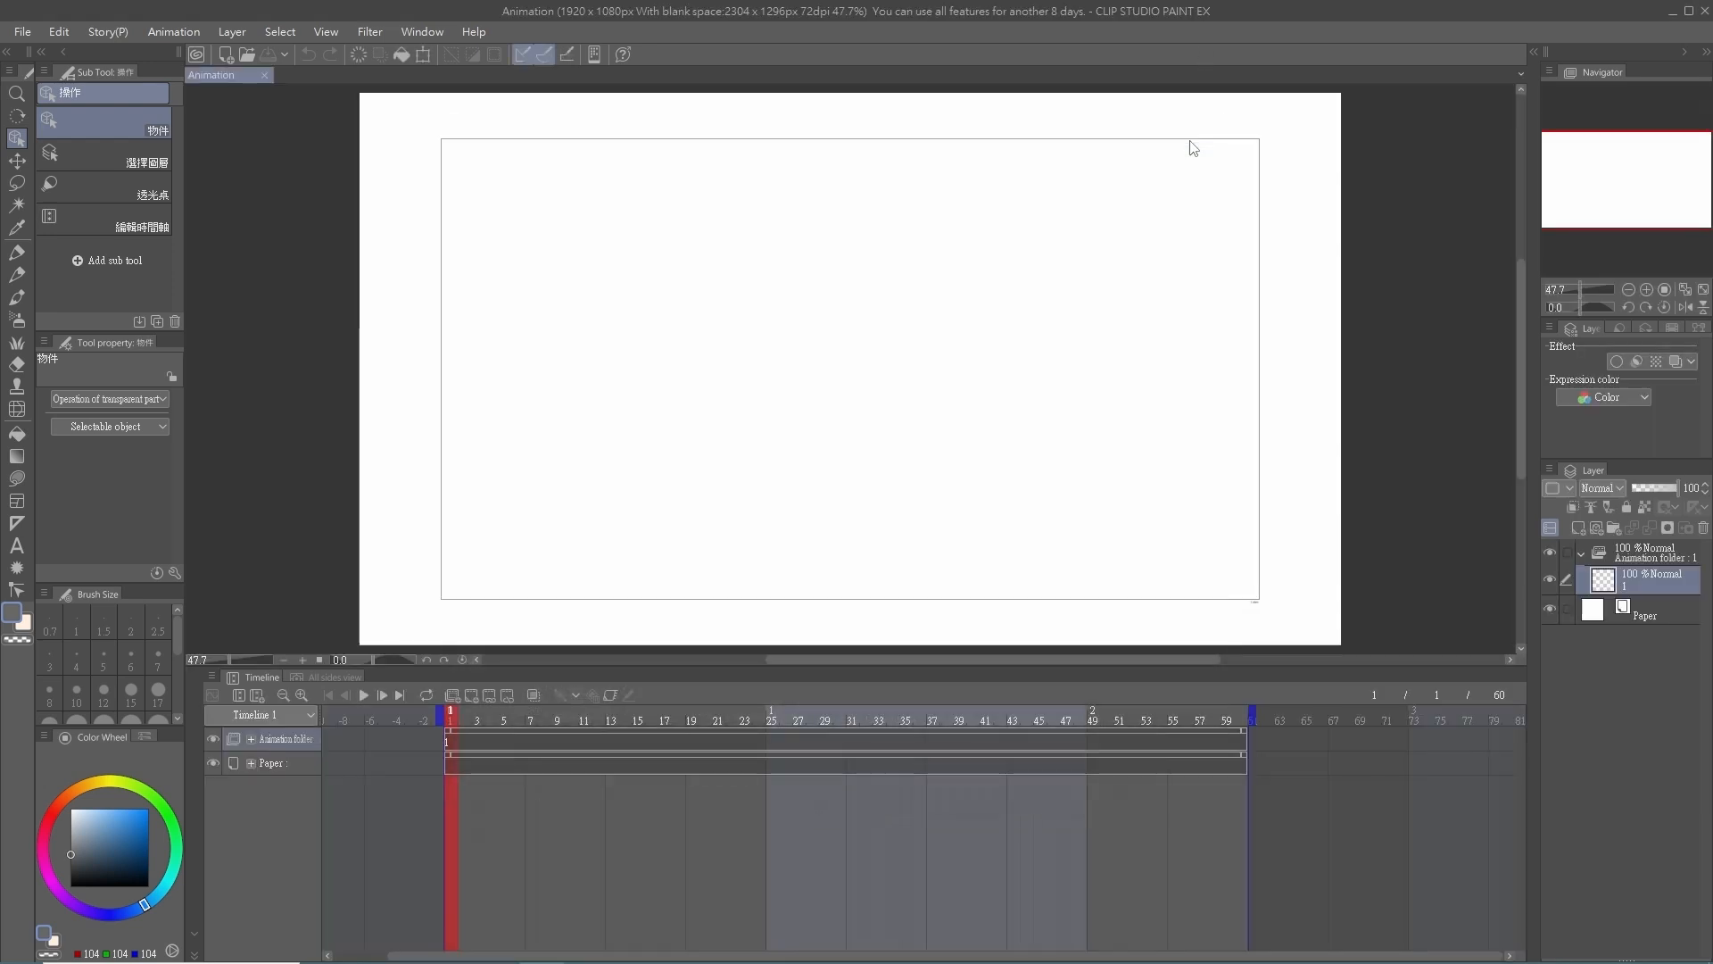
scroll(1055, 357, "down", 3)
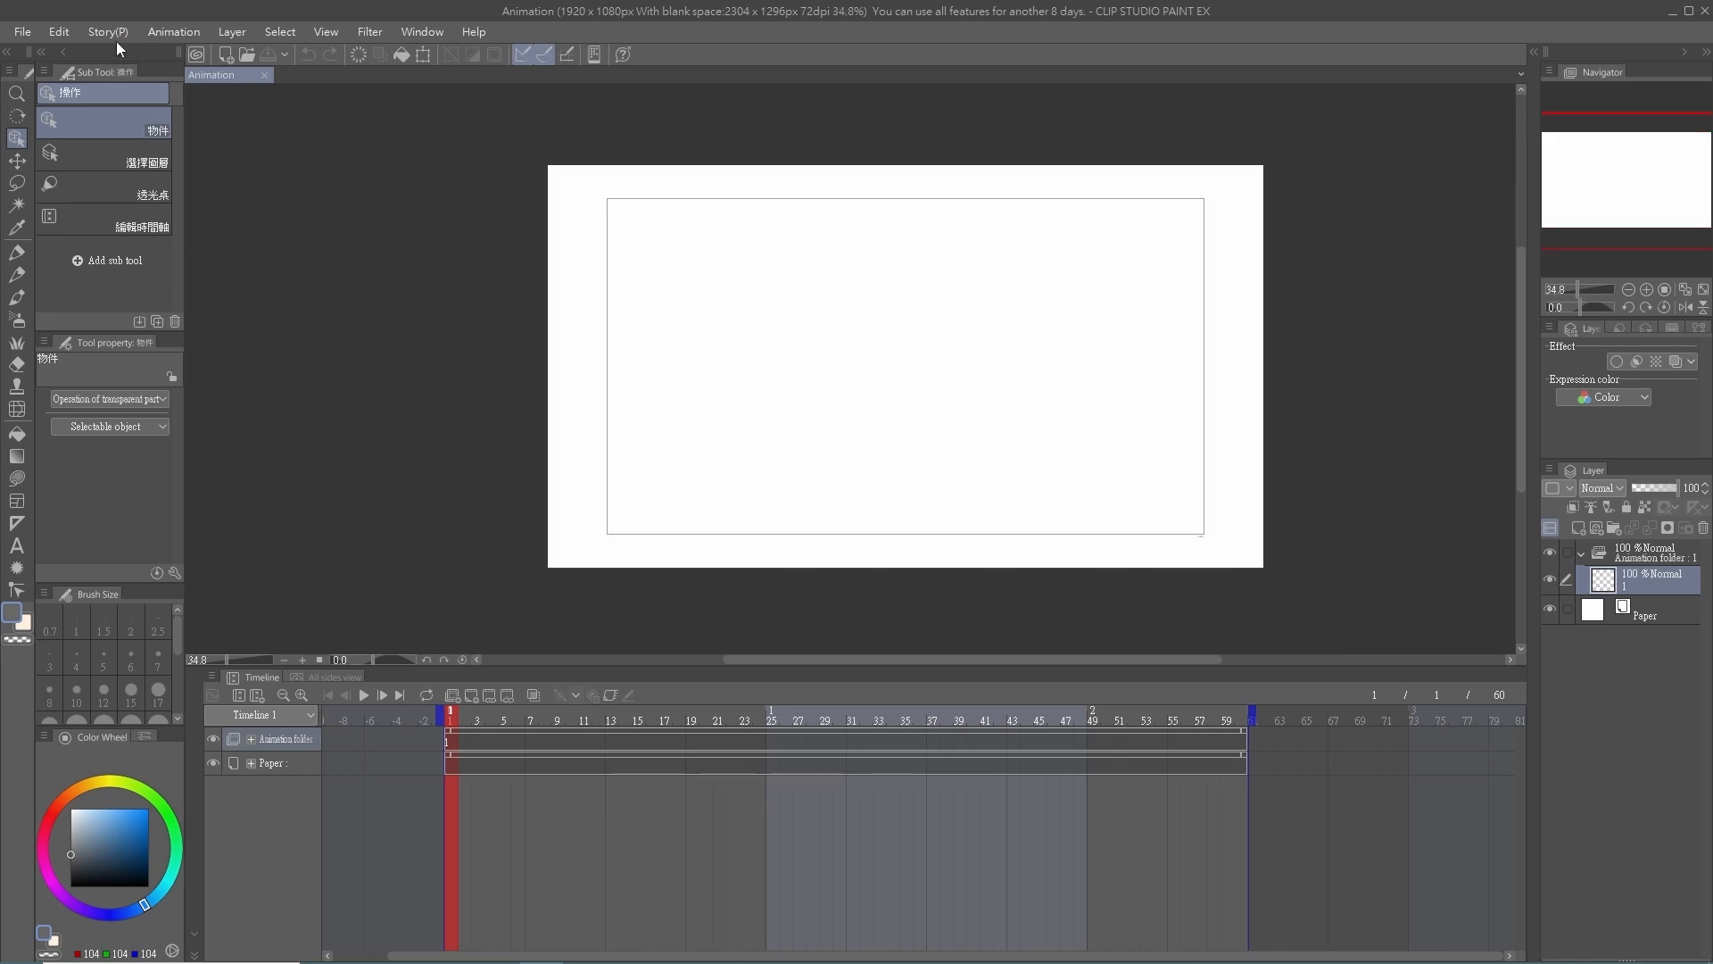
left_click(61, 34)
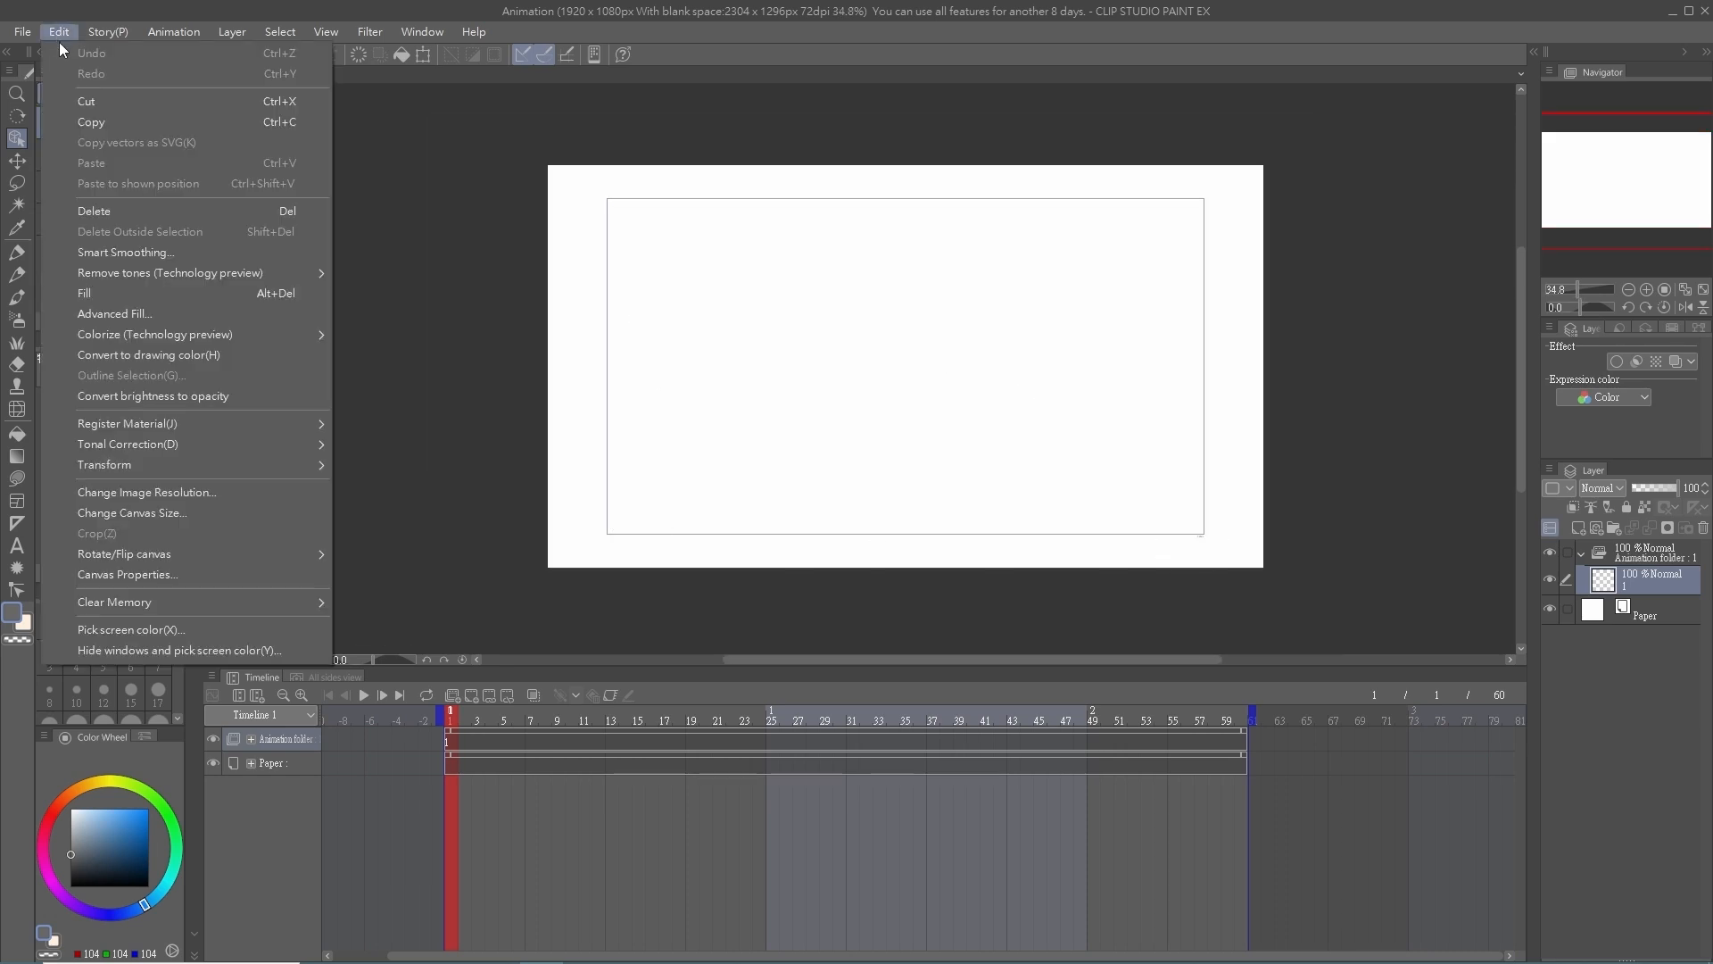
left_click(141, 514)
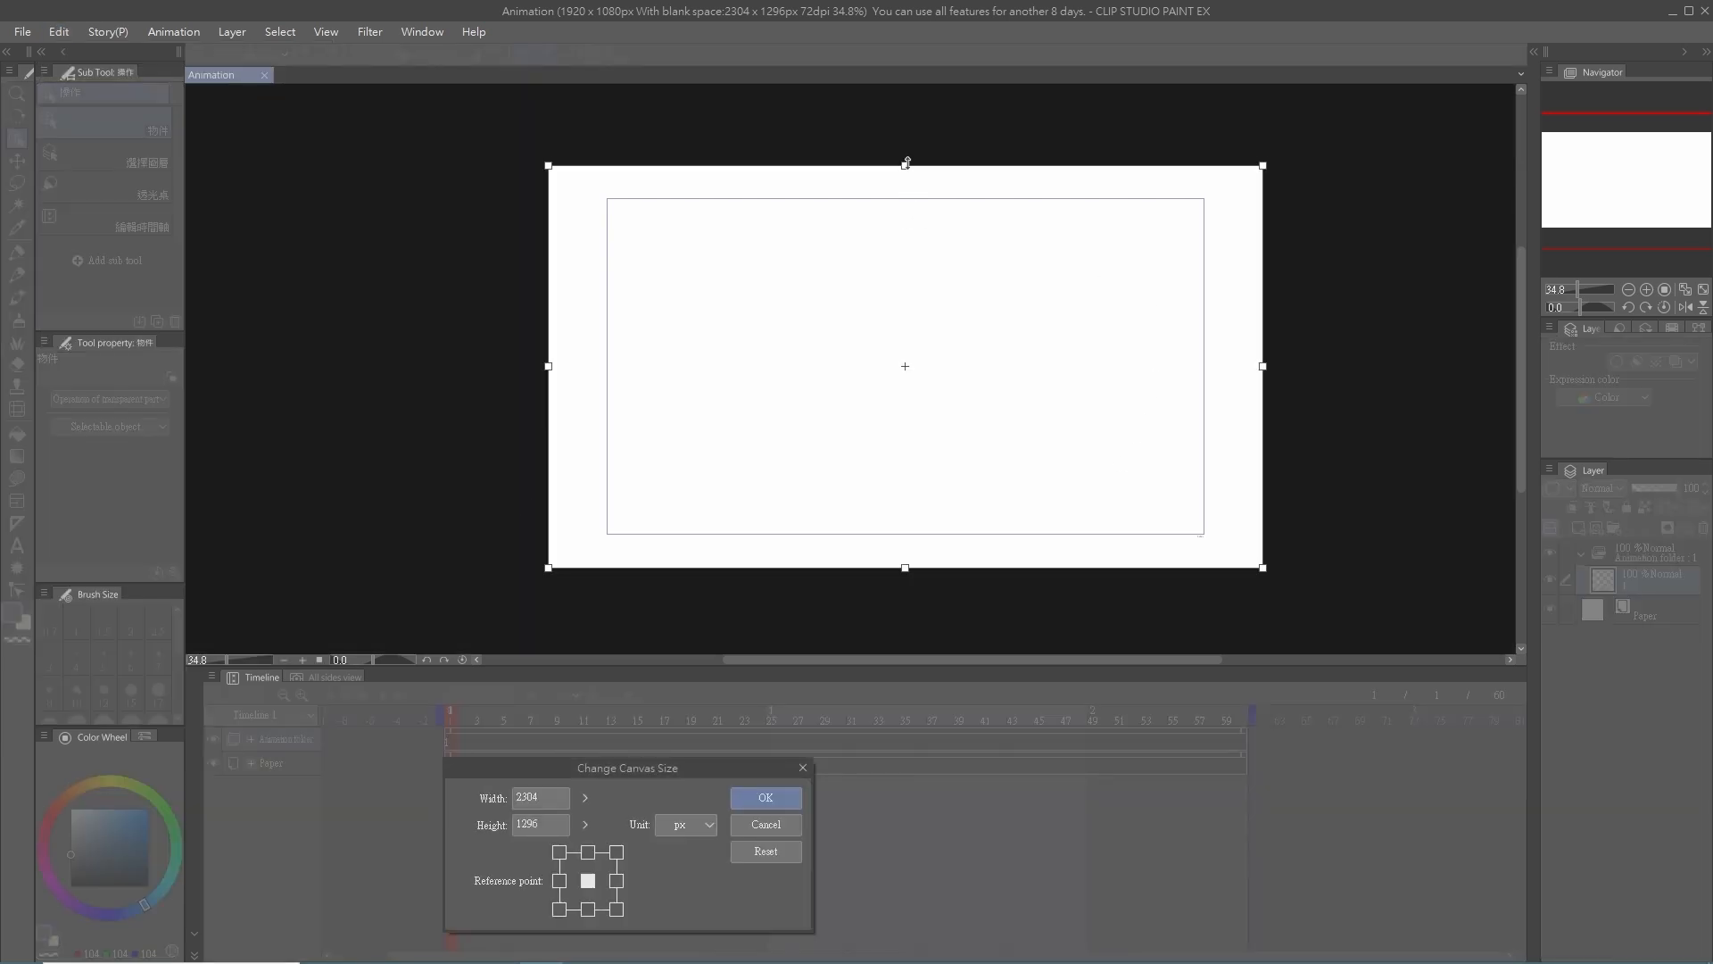
left_click_drag(906, 164, 905, 120)
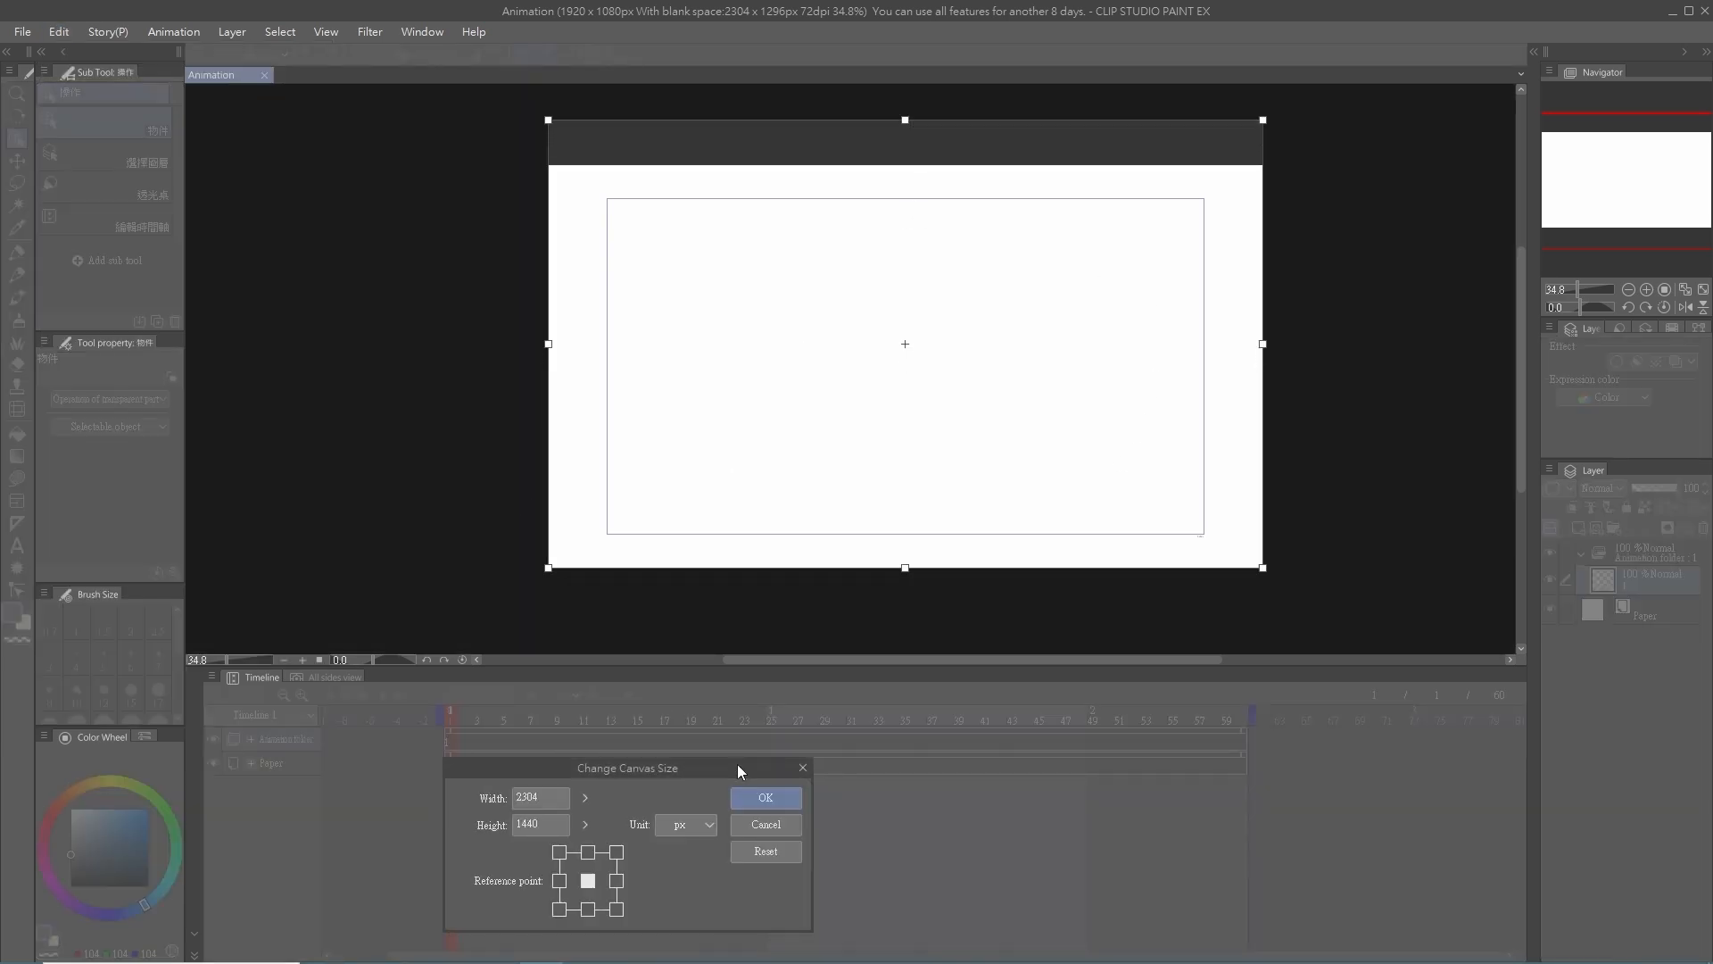
left_click(764, 798)
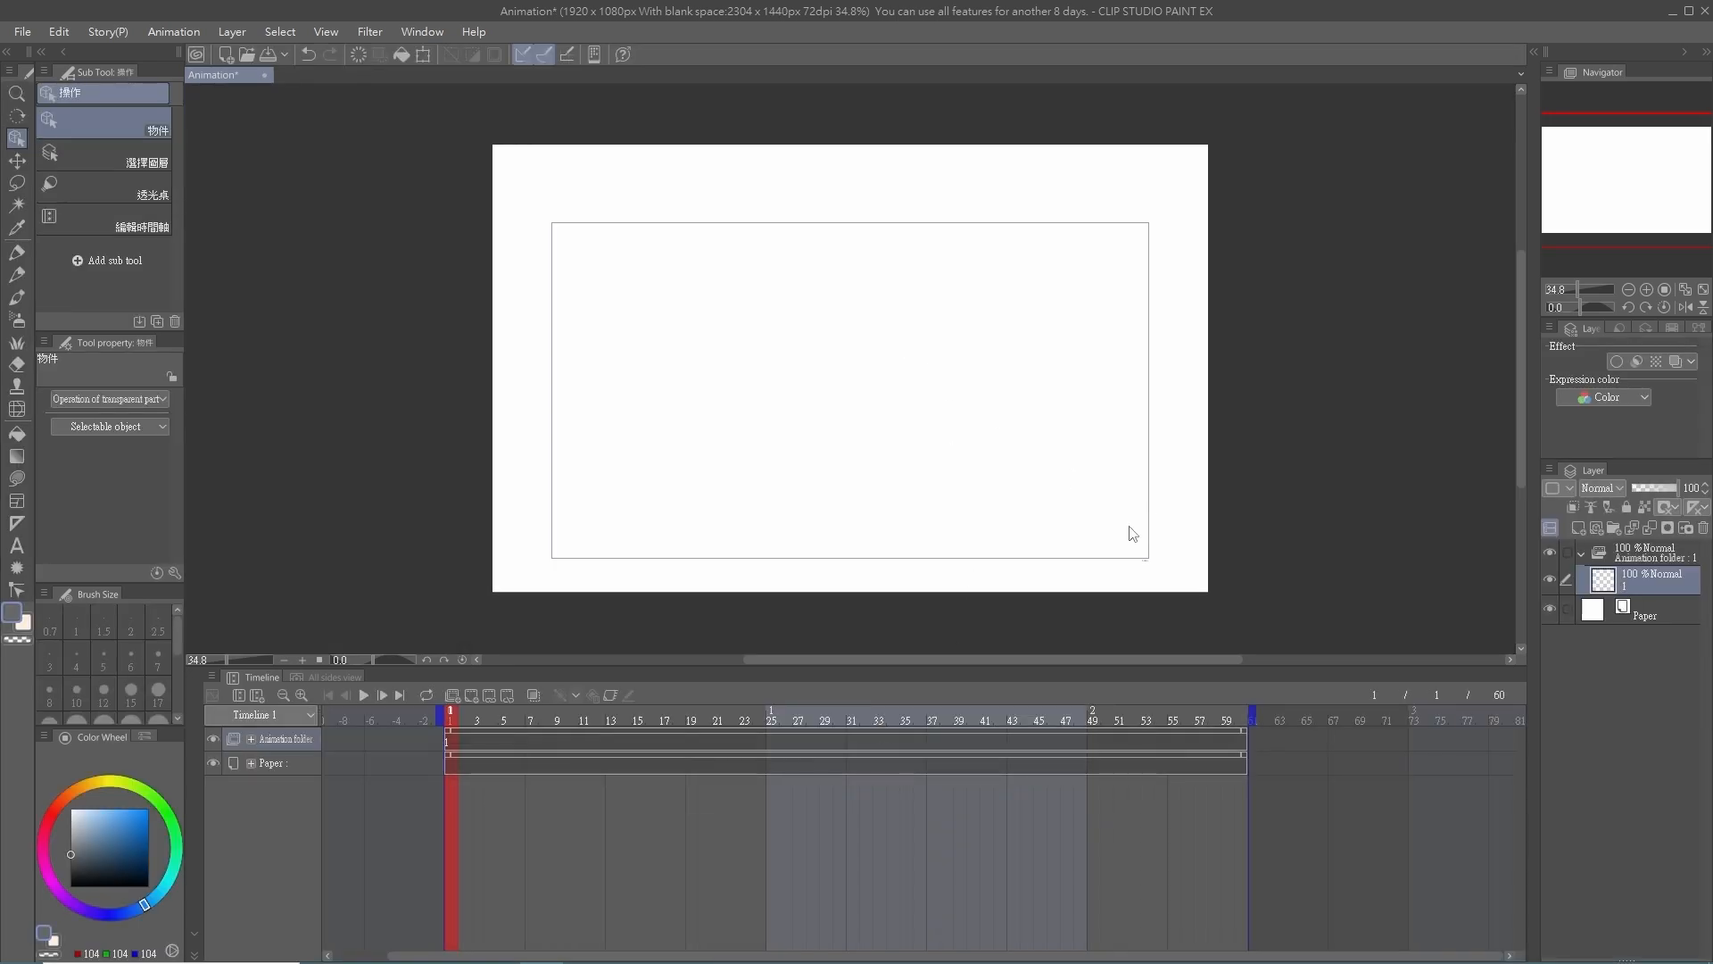
left_click(59, 31)
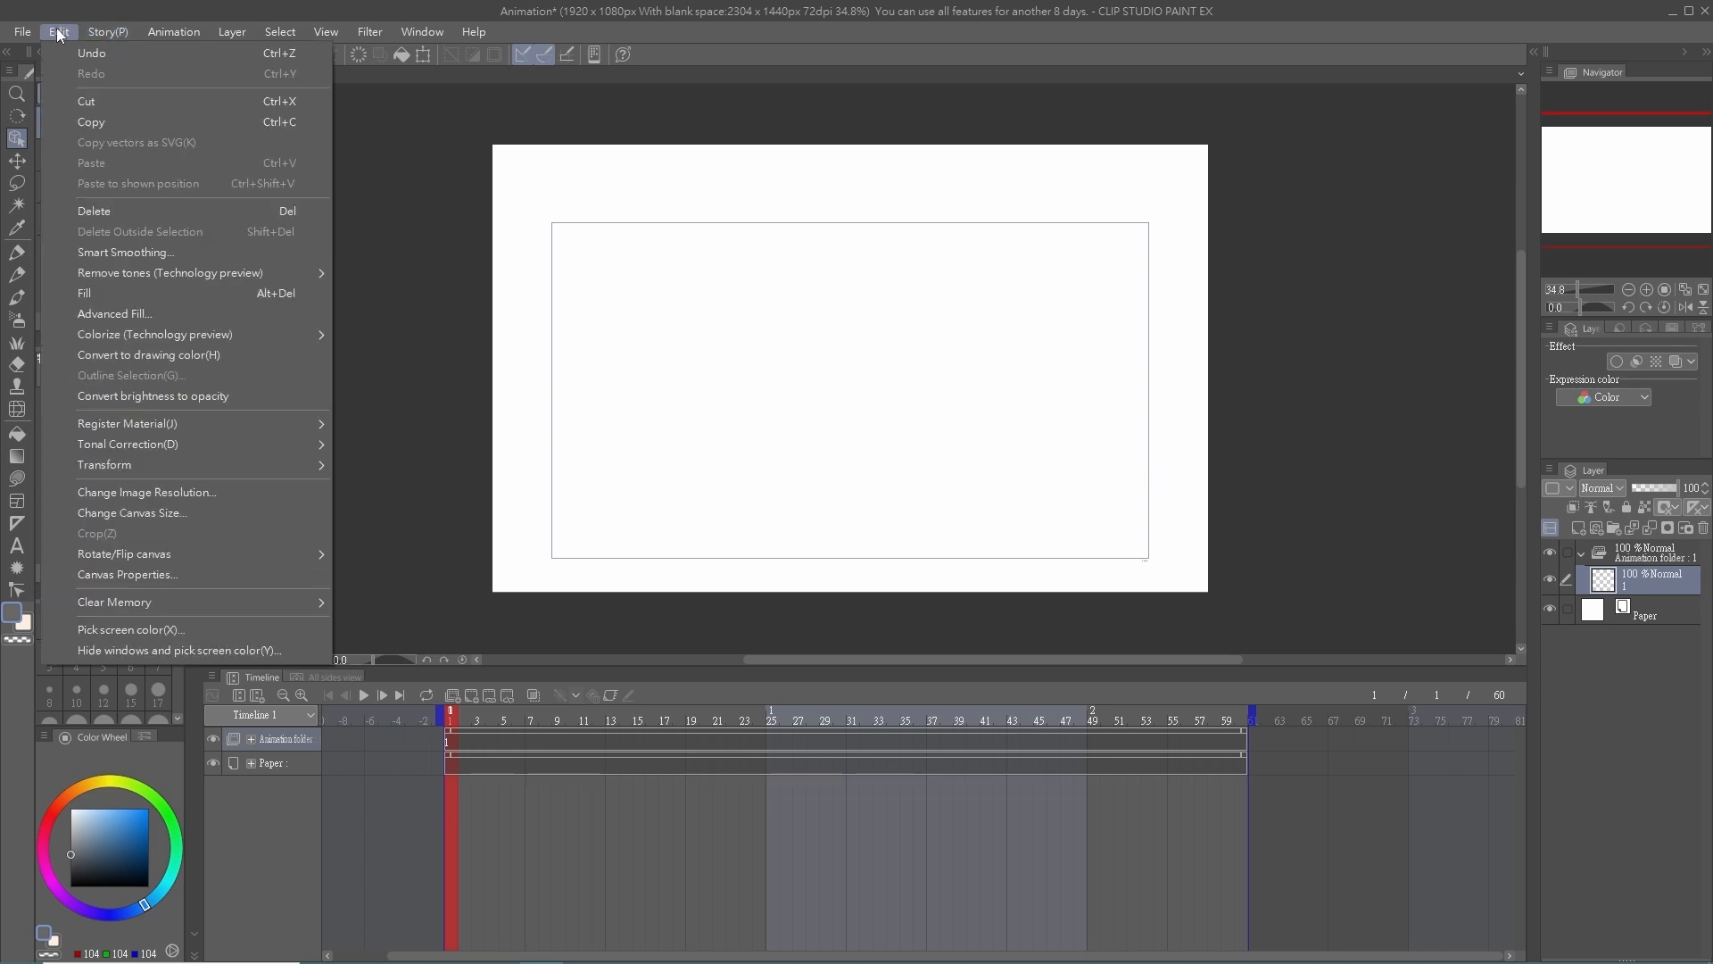
left_click(1352, 403)
scroll(1121, 337, "down", 3)
scroll(1122, 337, "up", 3)
scroll(1021, 497, "down", 3)
scroll(1170, 313, "up", 2)
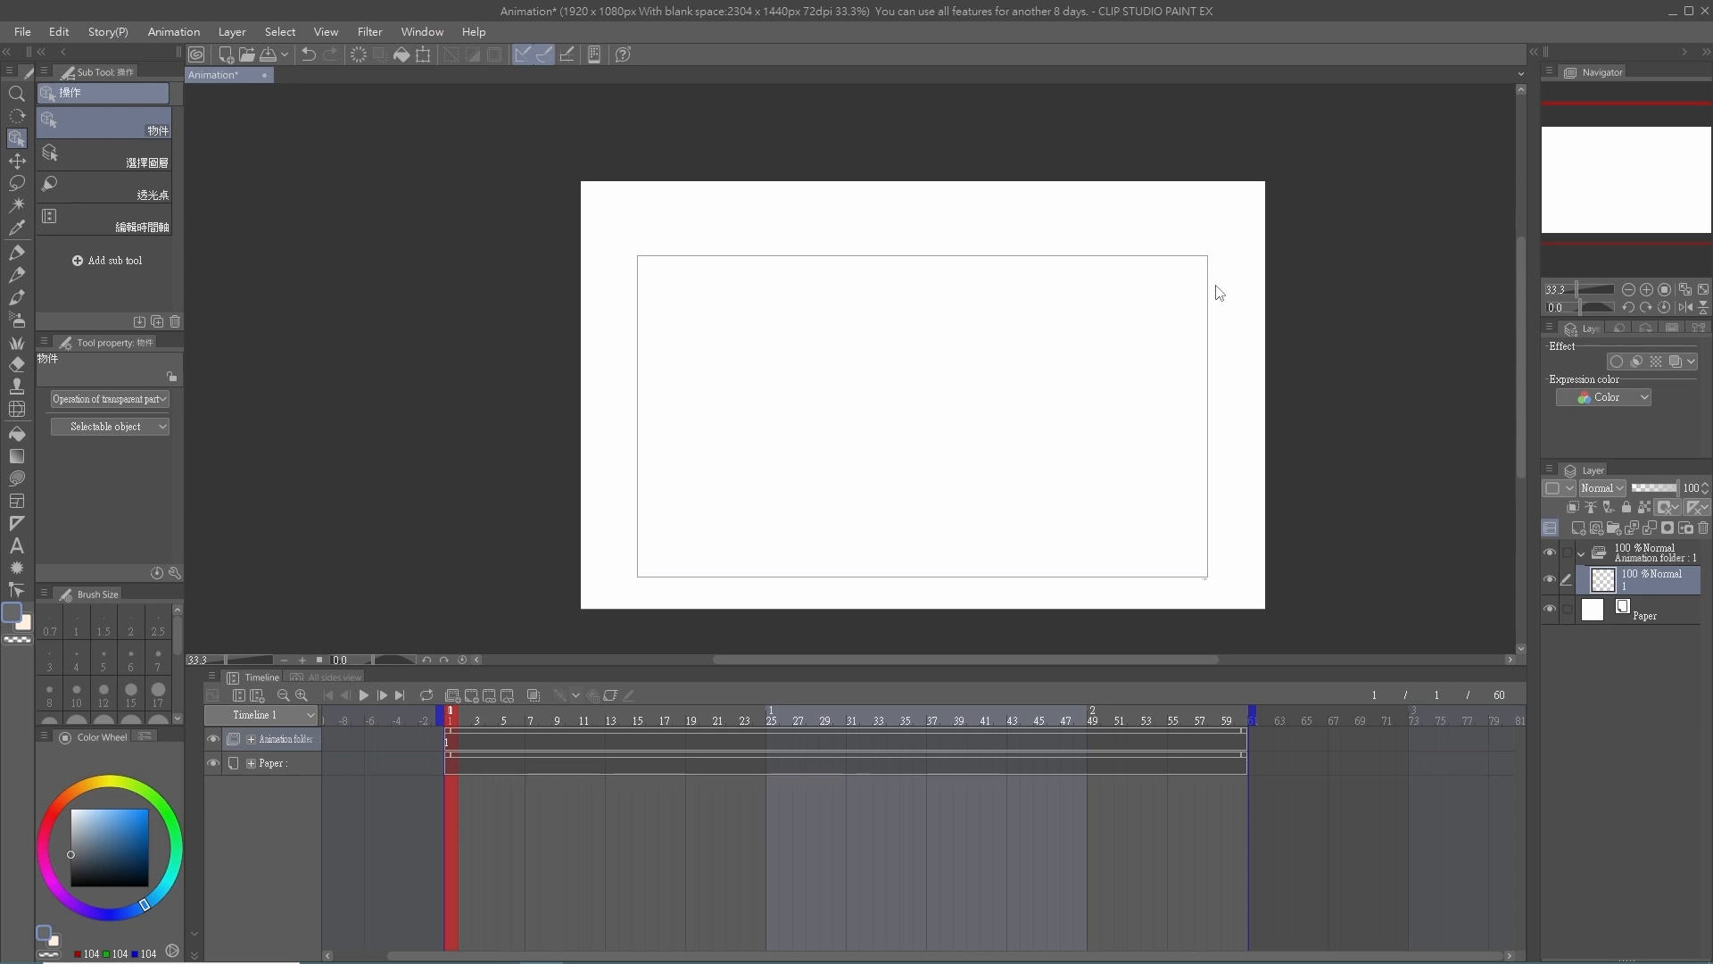
- Draw a small circle in the blank margin above the output frame and fill it with black
scroll(981, 199, "up", 1)
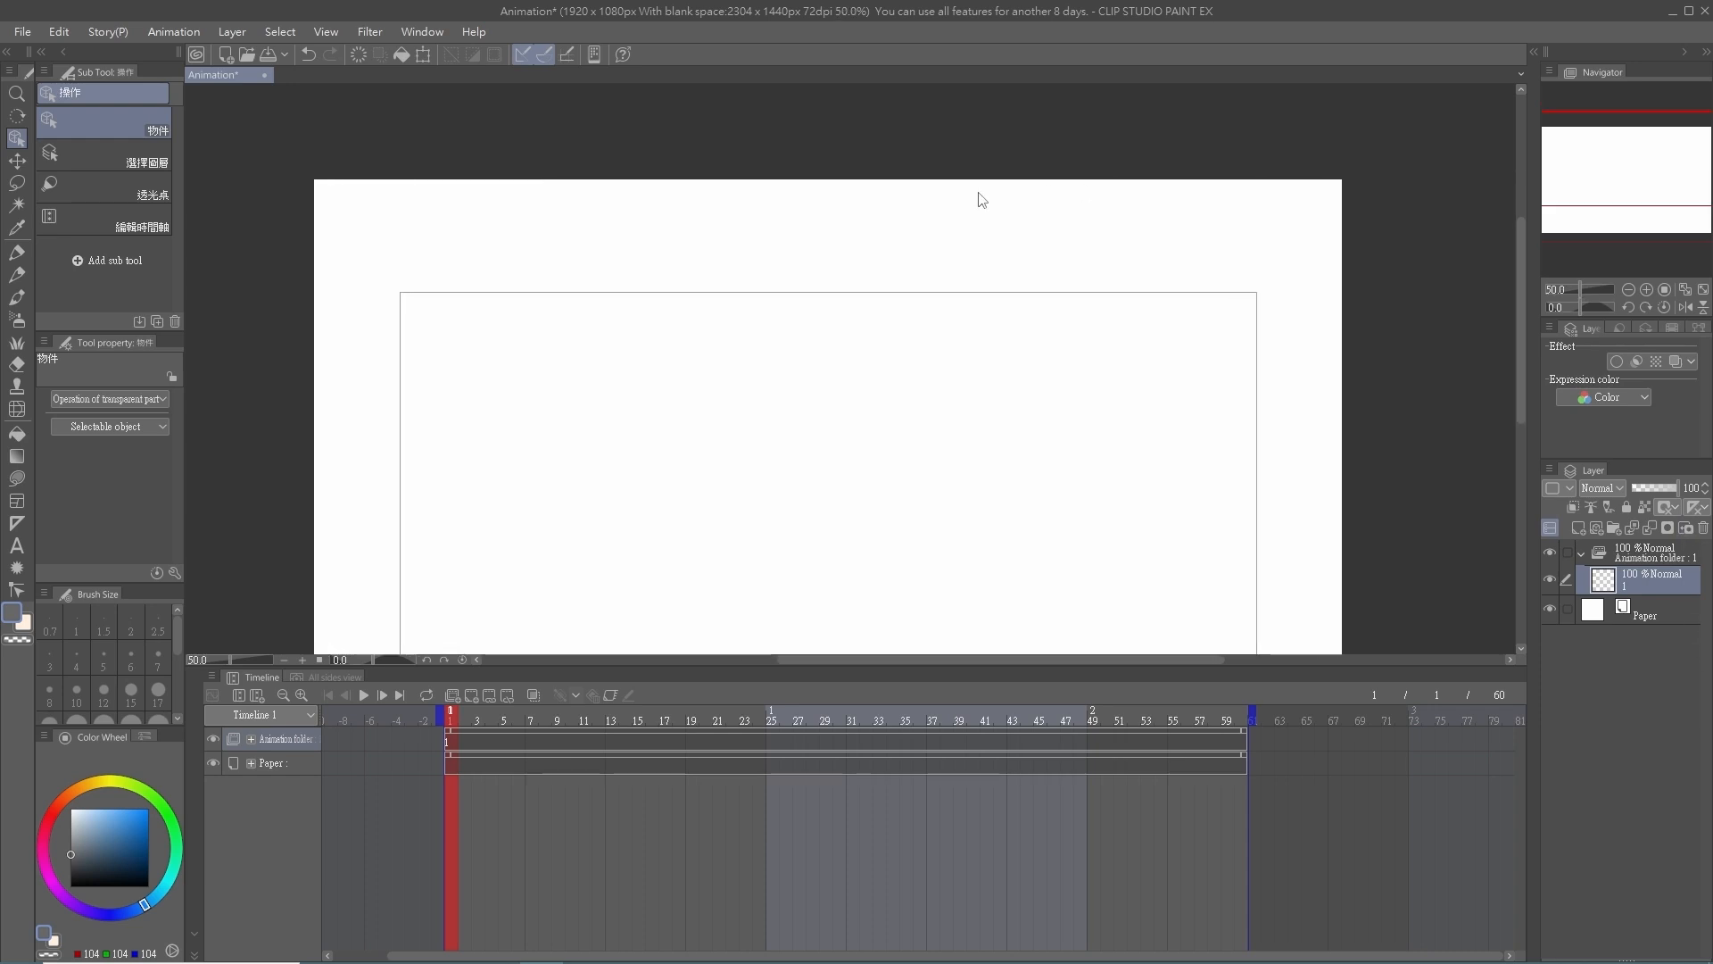
left_click_drag(1004, 329, 1062, 502)
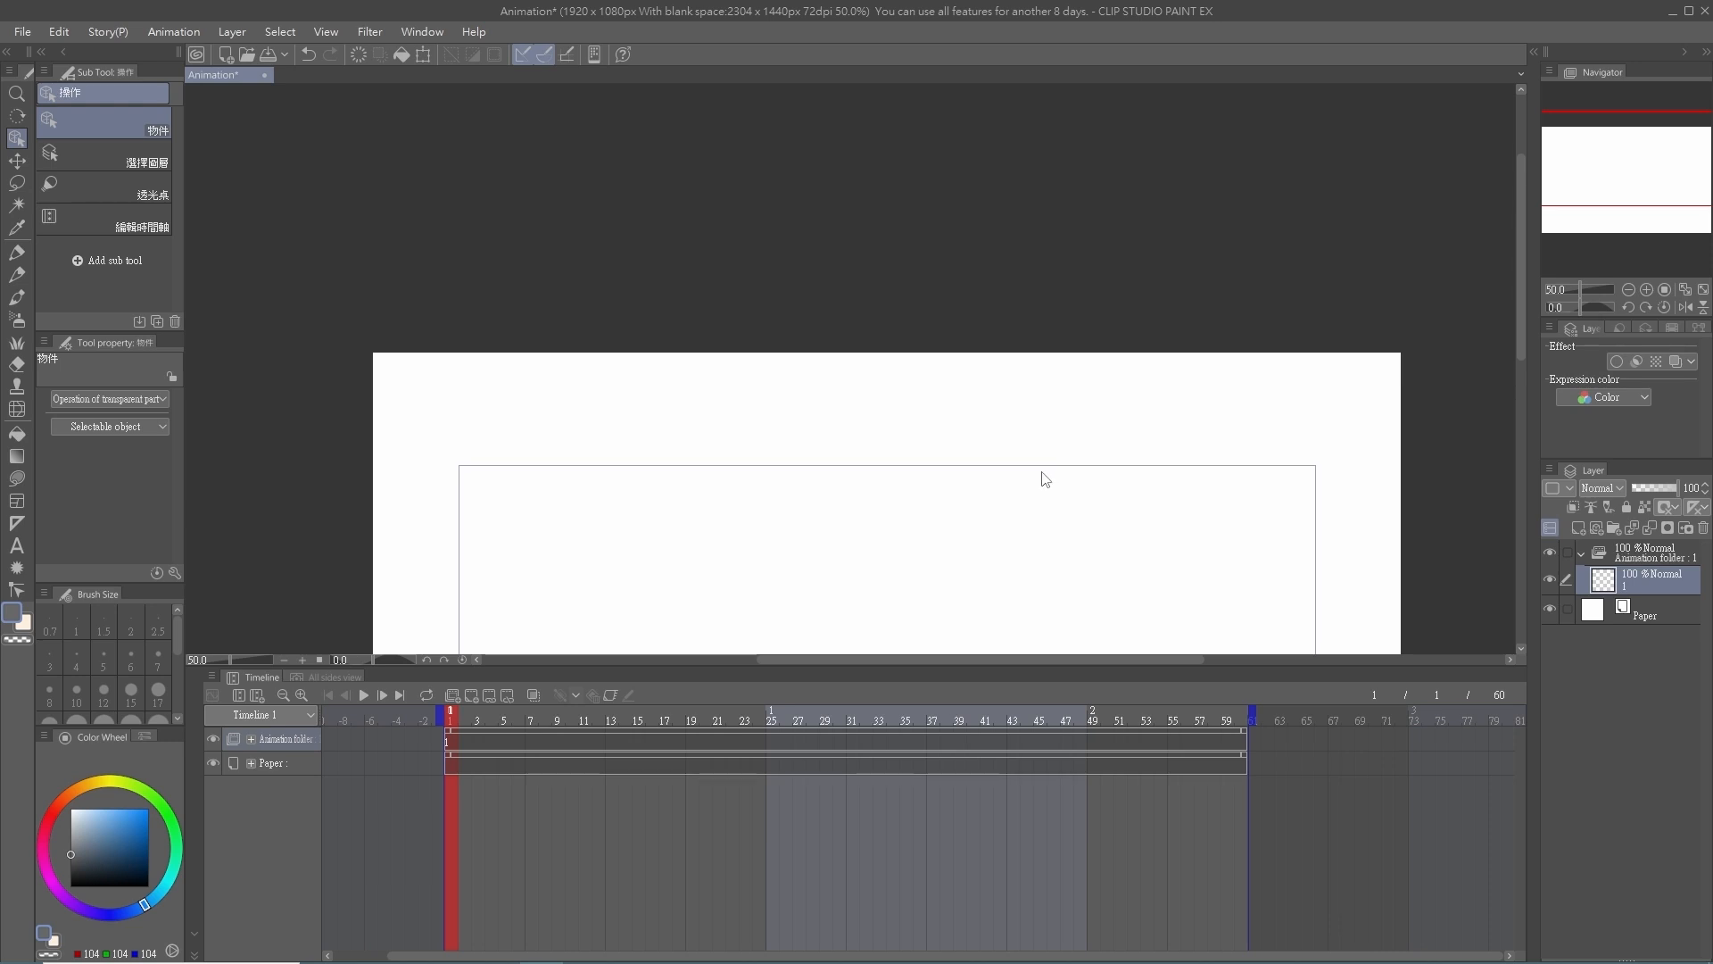
scroll(910, 394, "up", 3)
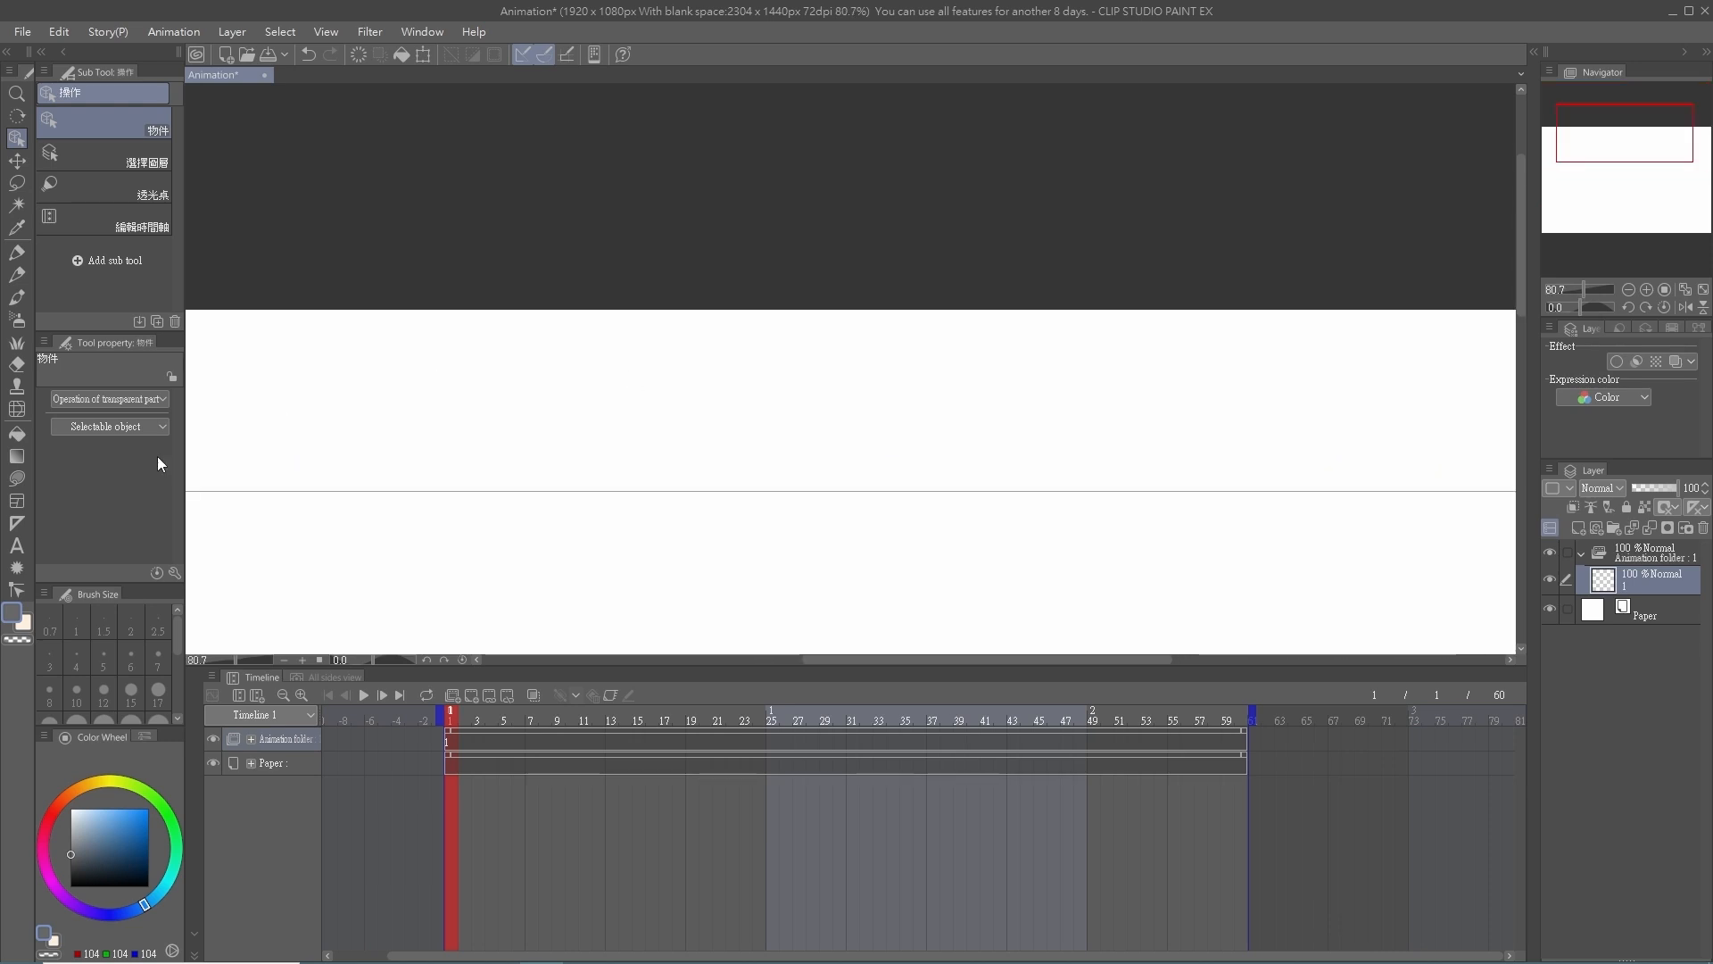
left_click(14, 478)
left_click(98, 270)
left_click_drag(1050, 313, 1139, 313)
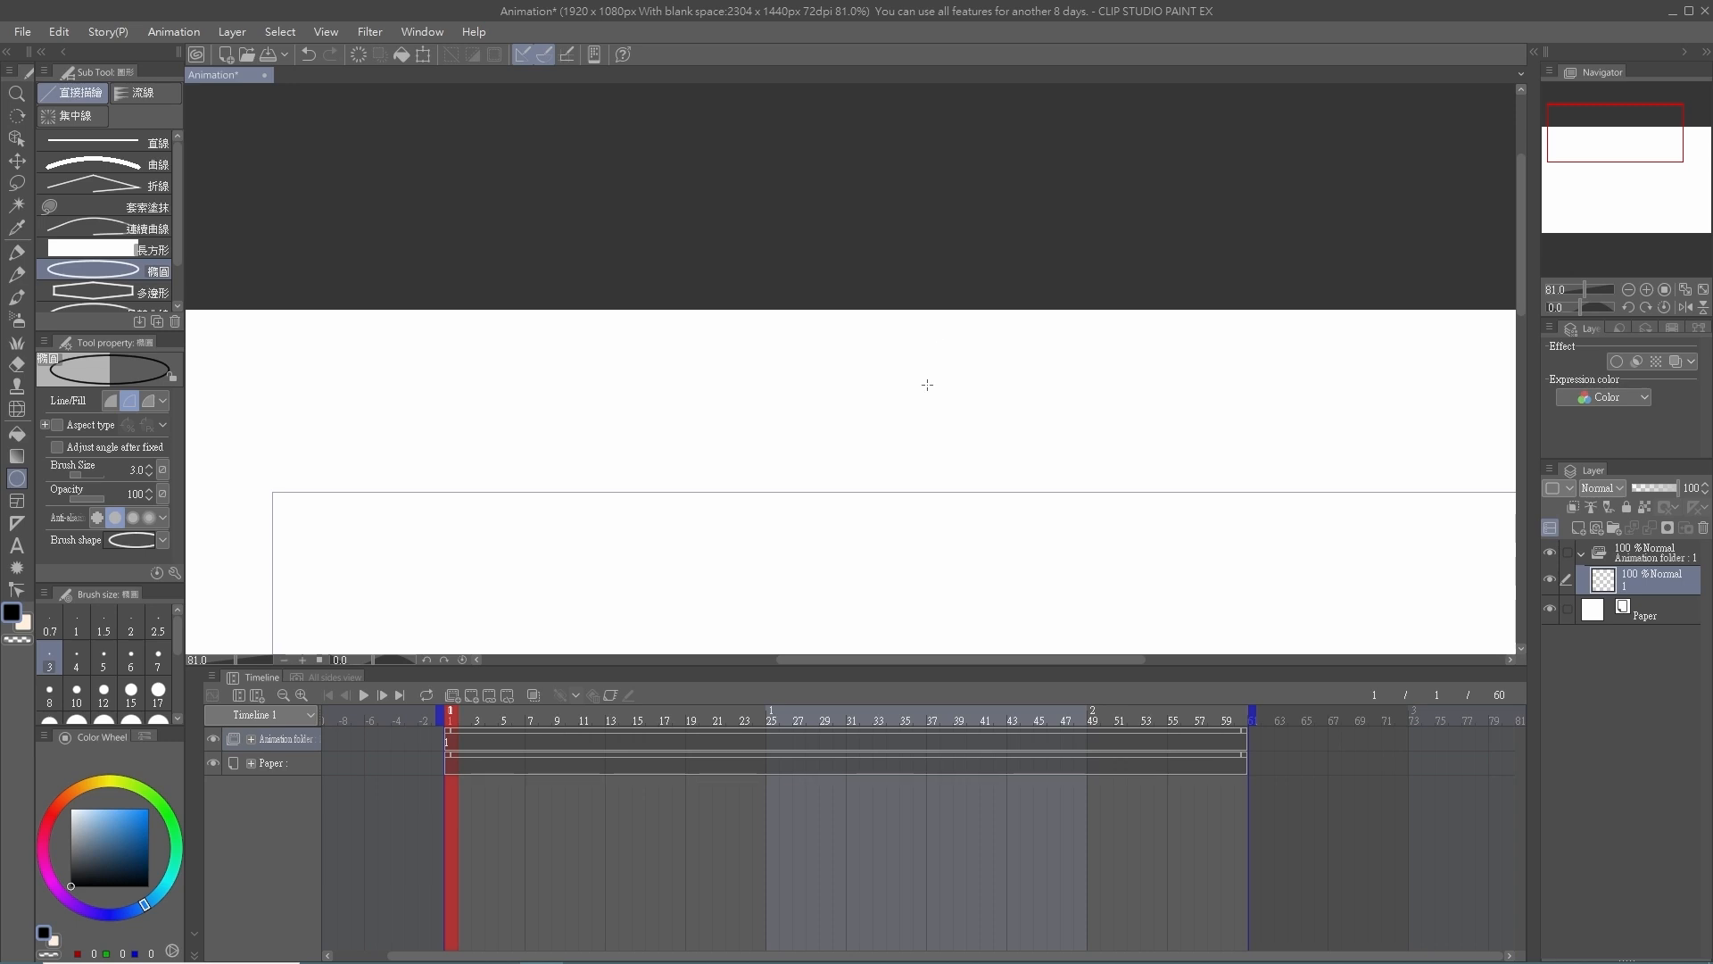
left_click_drag(915, 377, 954, 417)
key("g")
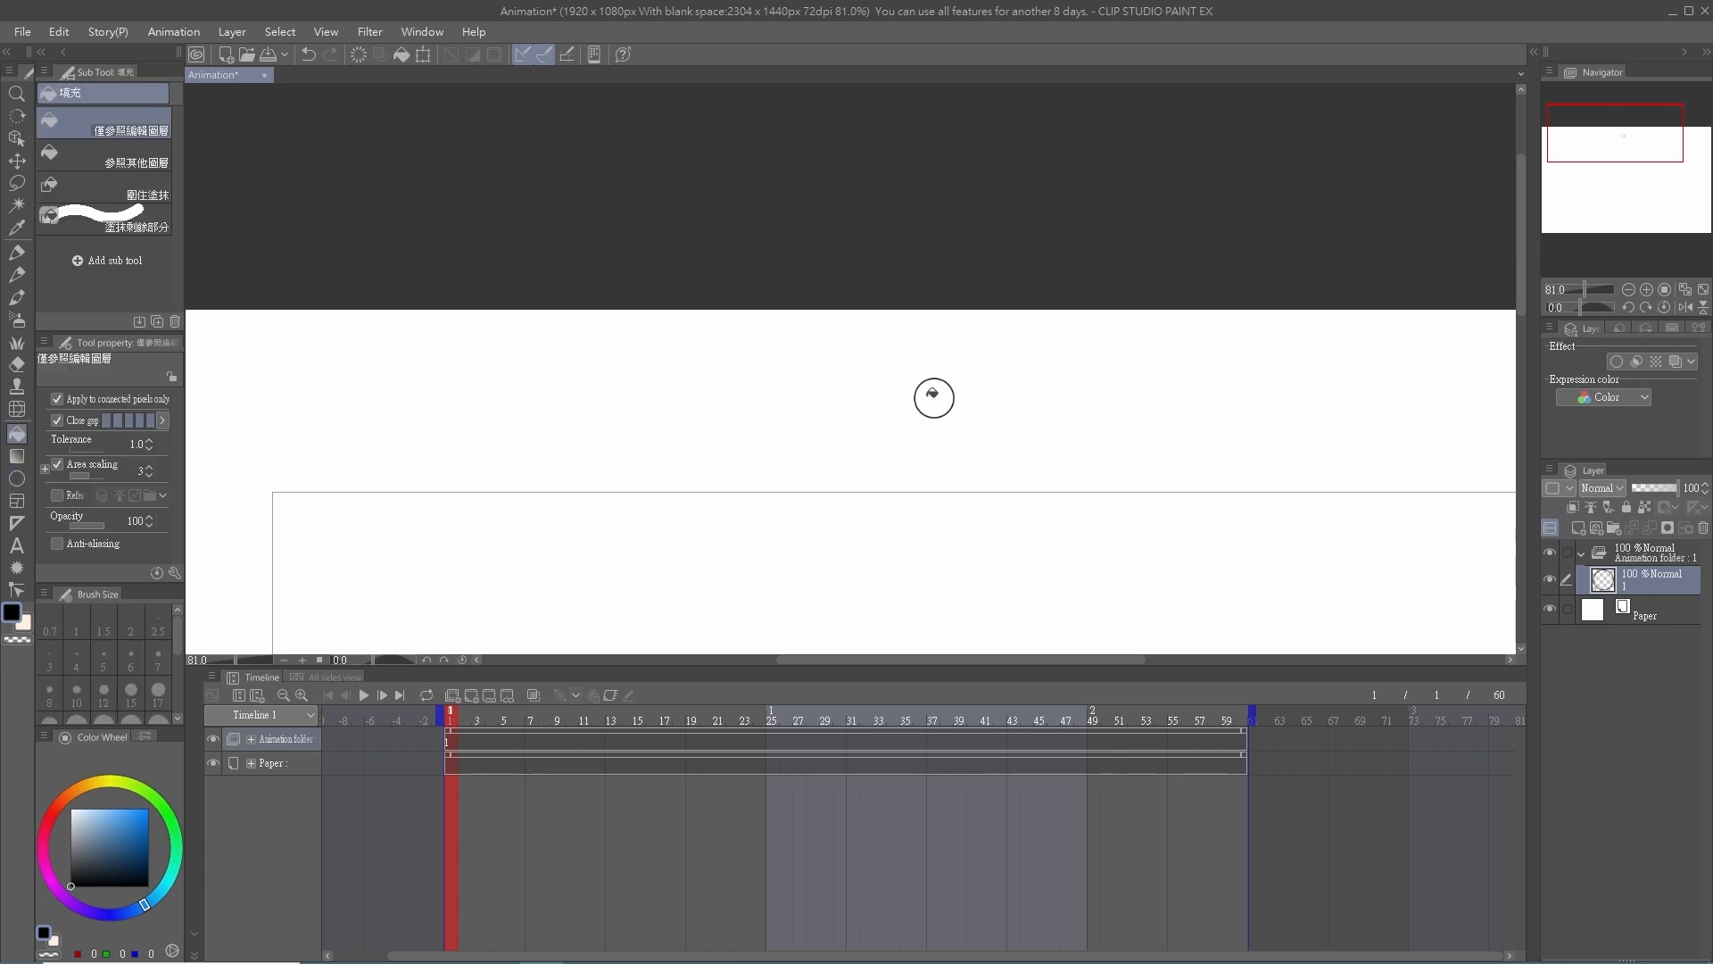
left_click(933, 393)
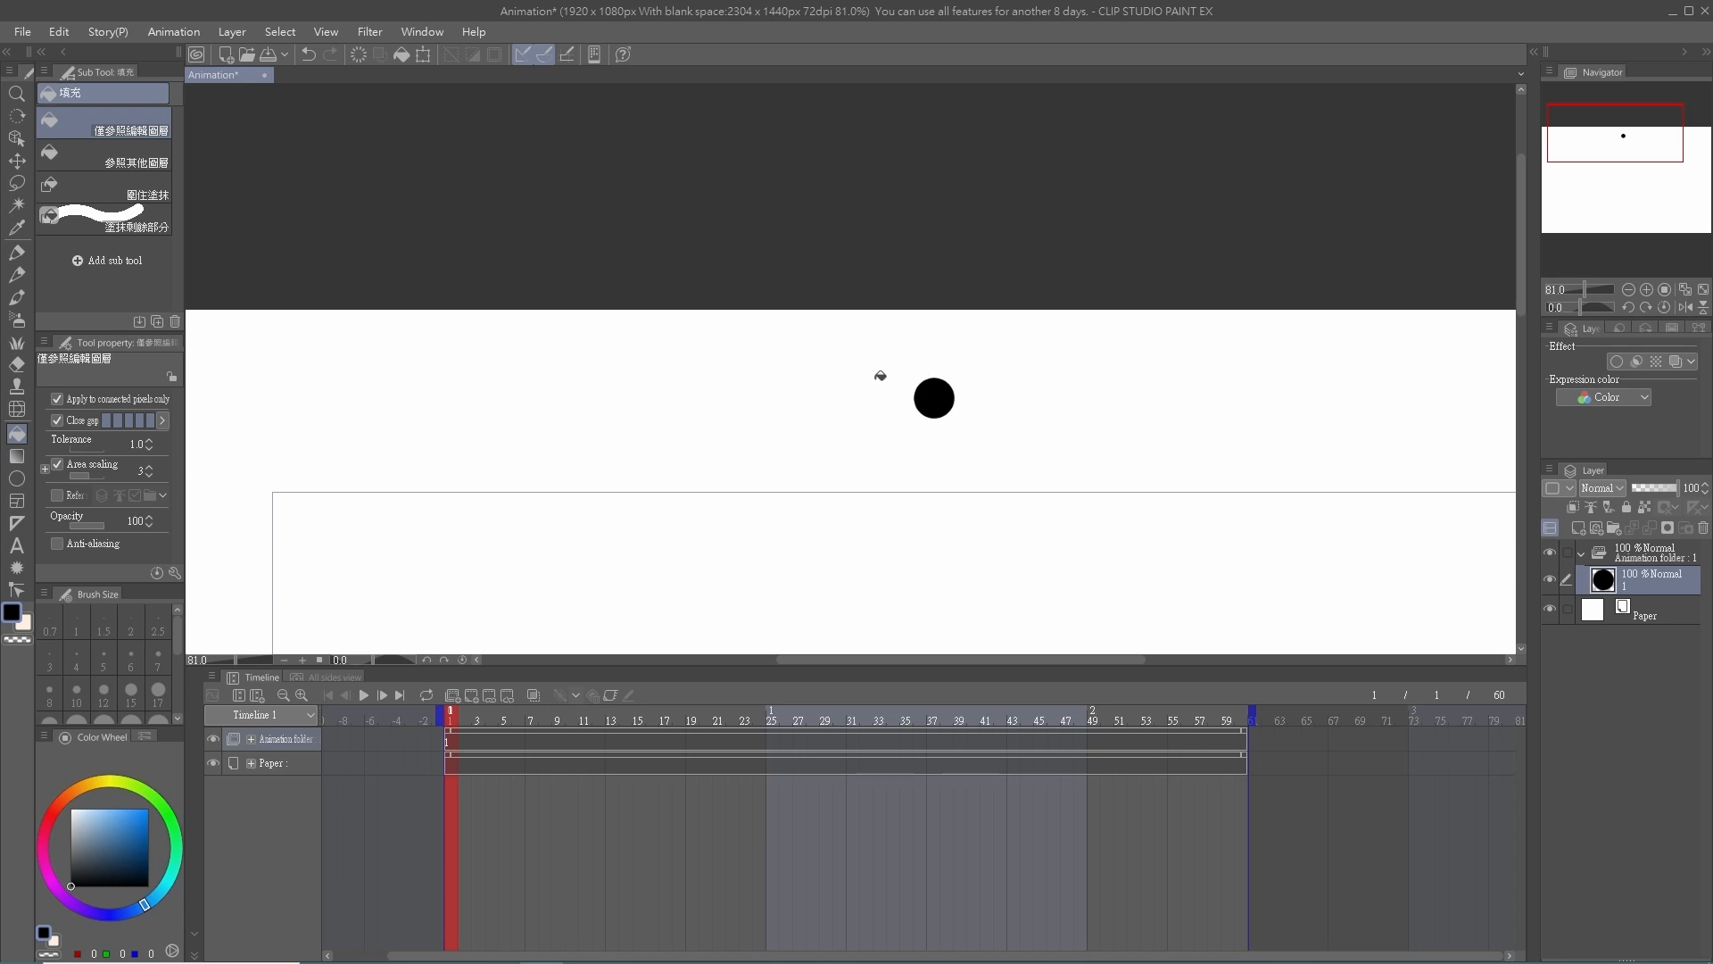
- Draw a solid black horizontal rectangle just right of the circle, at the same height
scroll(947, 309, "down", 2)
scroll(947, 309, "down", 1)
scroll(1007, 321, "up", 4)
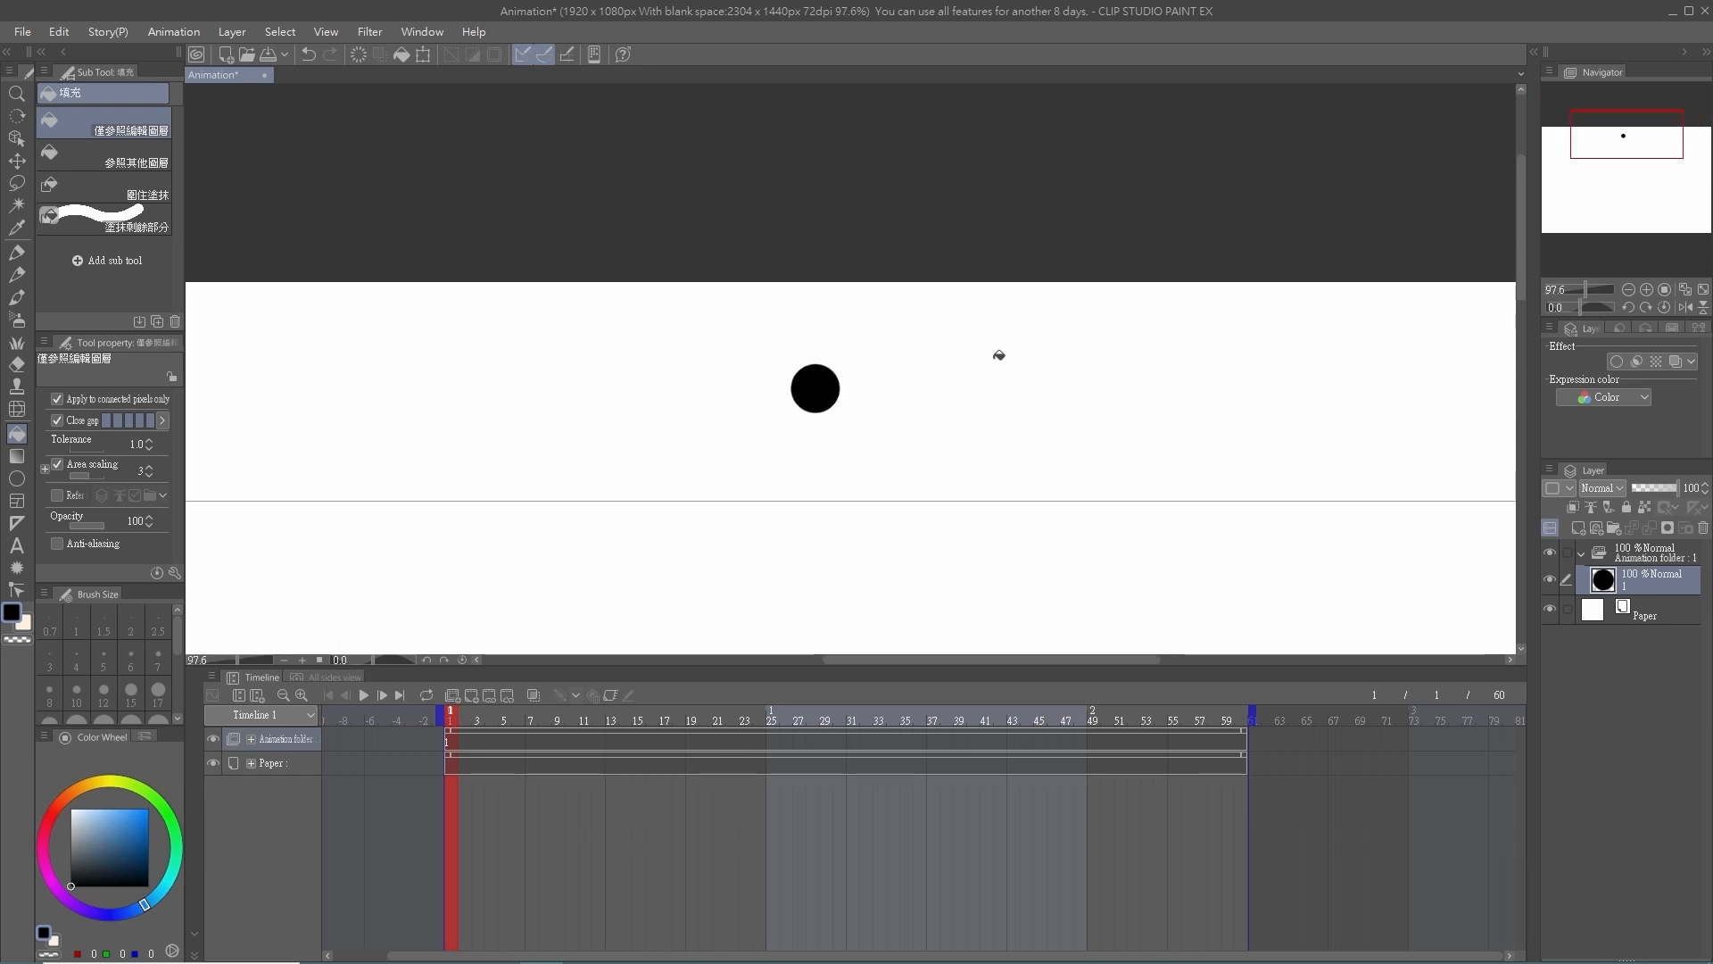
key("u")
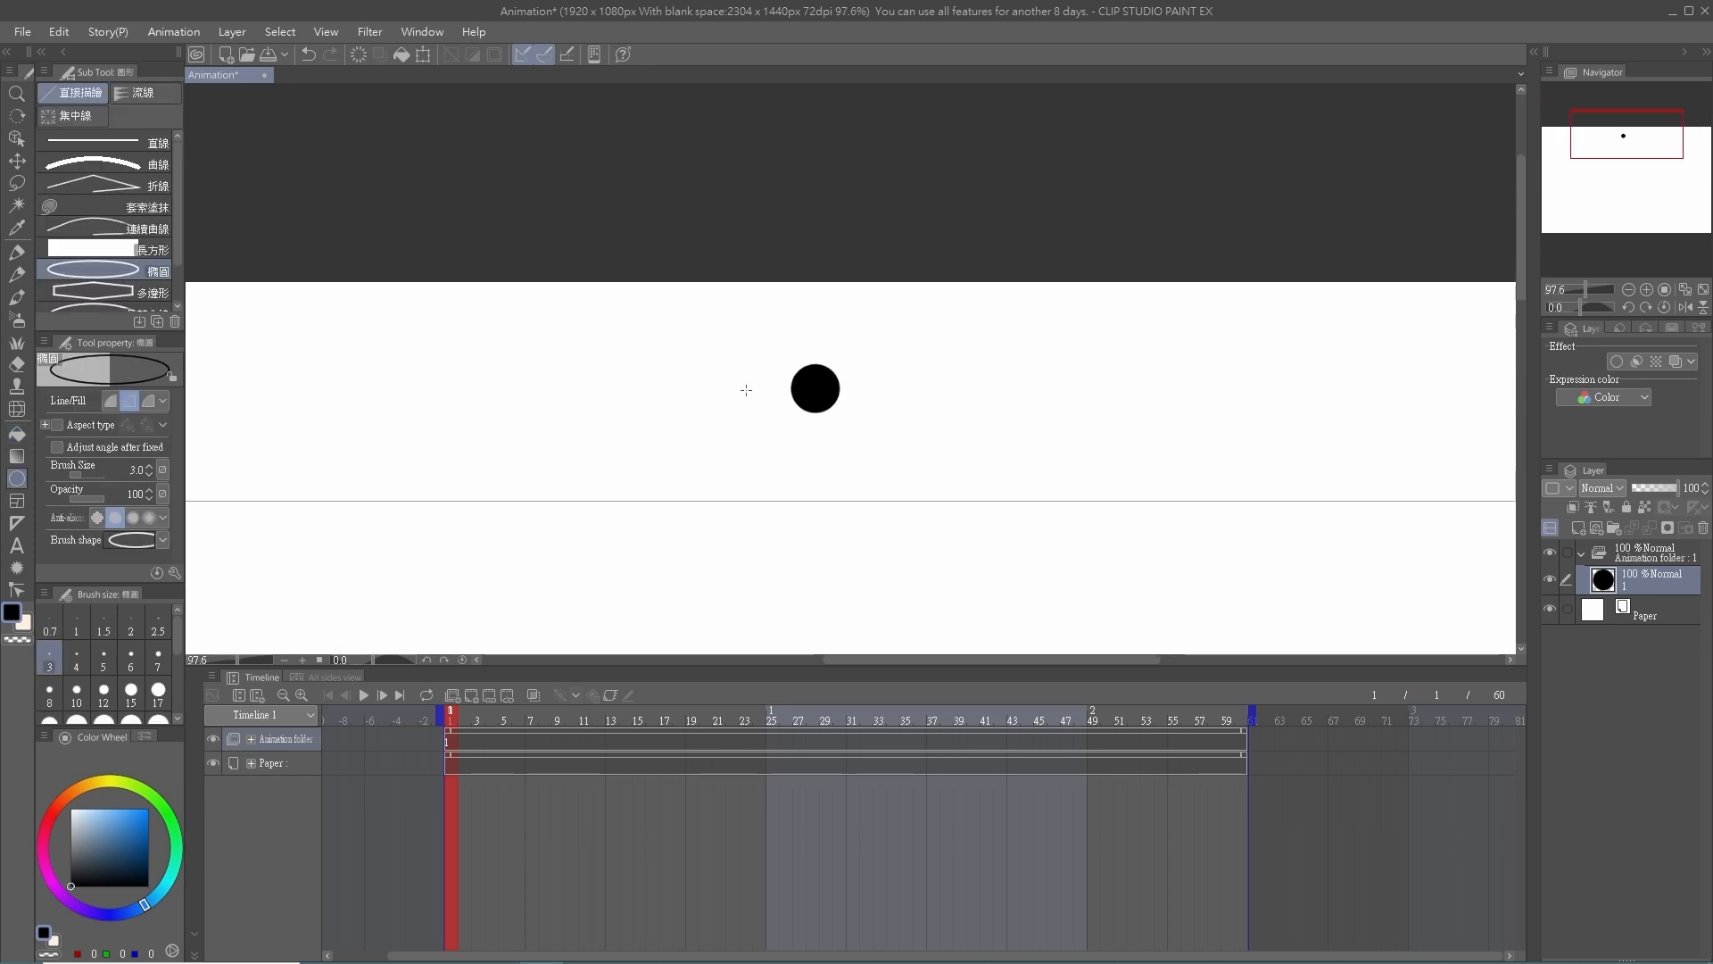
left_click(98, 249)
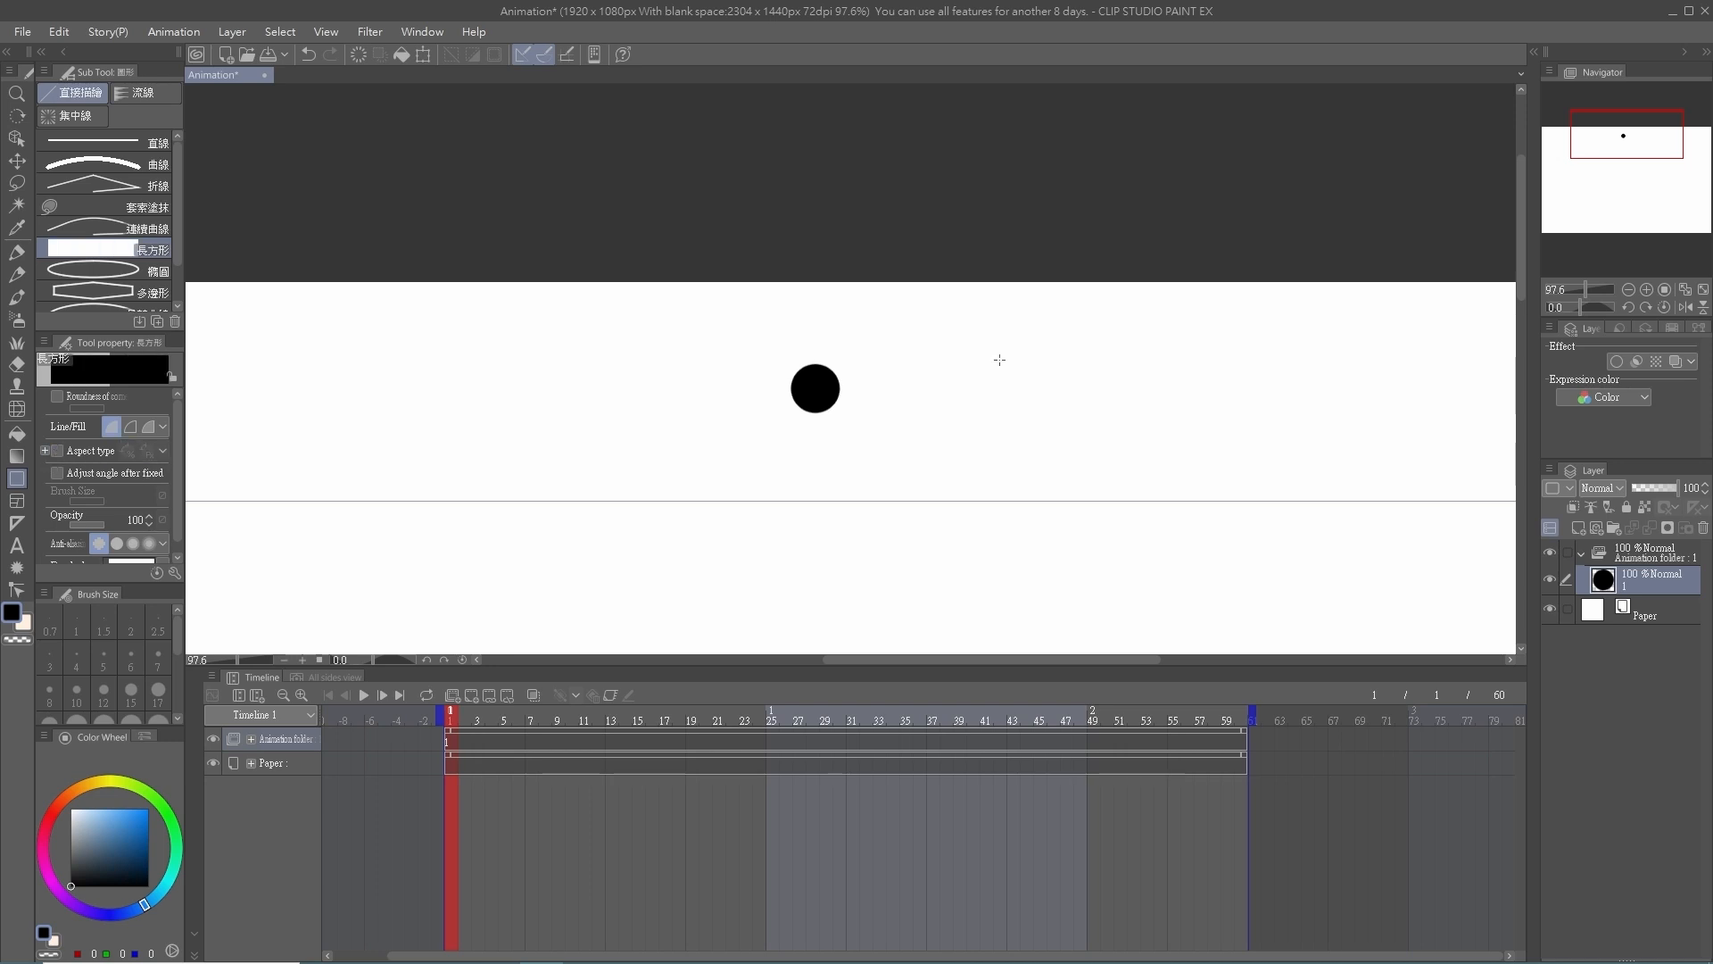
left_click_drag(1027, 376, 1153, 390)
- Select the black rectangle, move it horizontally away from the circle with the move layer tool, and clear the selection
key("m")
left_click_drag(963, 332, 983, 403)
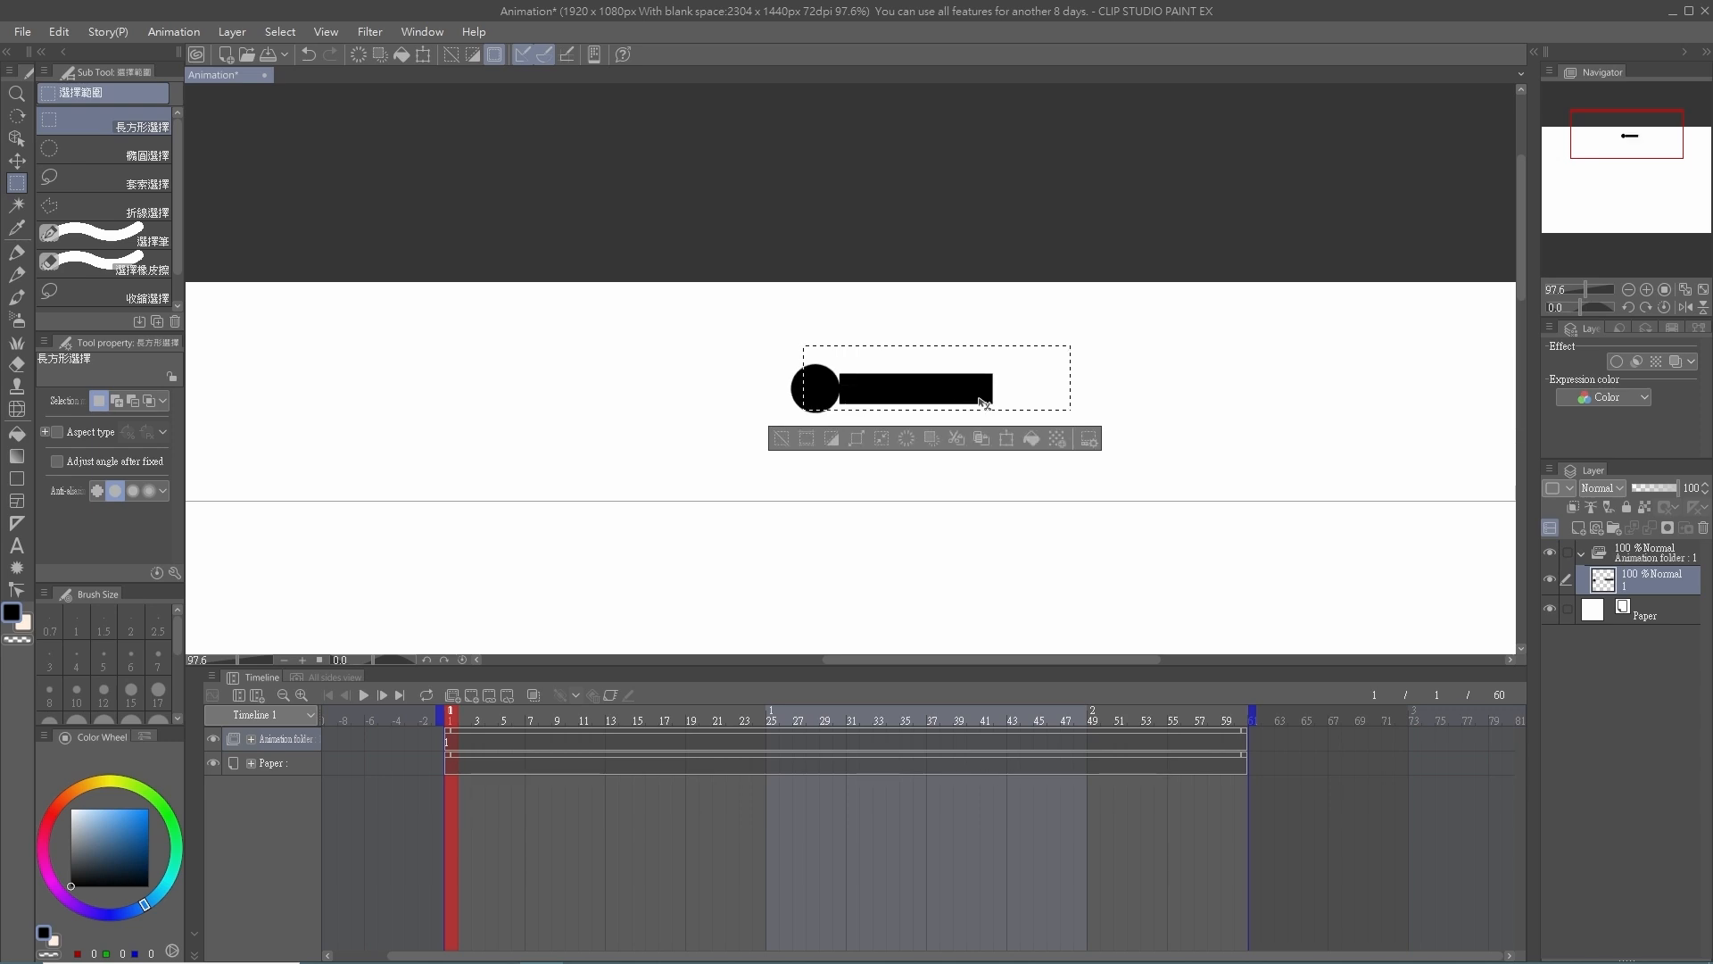
scroll(798, 386, "up", 10)
scroll(968, 368, "down", 6)
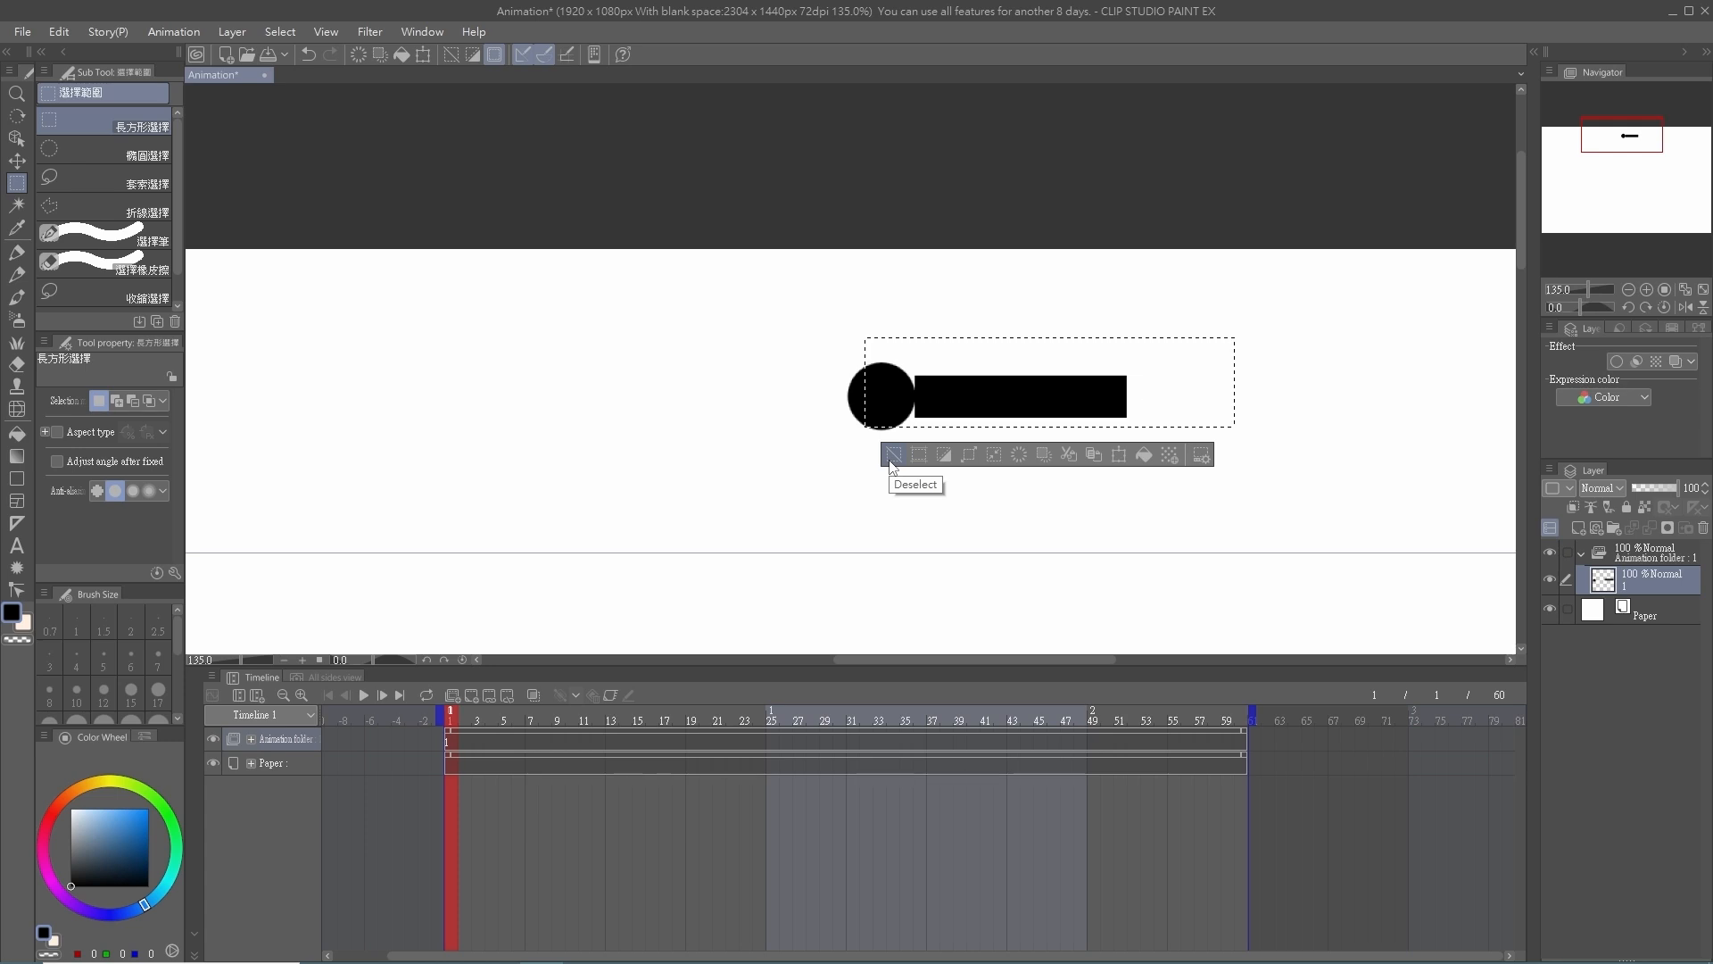
key("k")
left_click_drag(973, 399, 1295, 399)
scroll(808, 371, "down", 8)
scroll(843, 356, "up", 4)
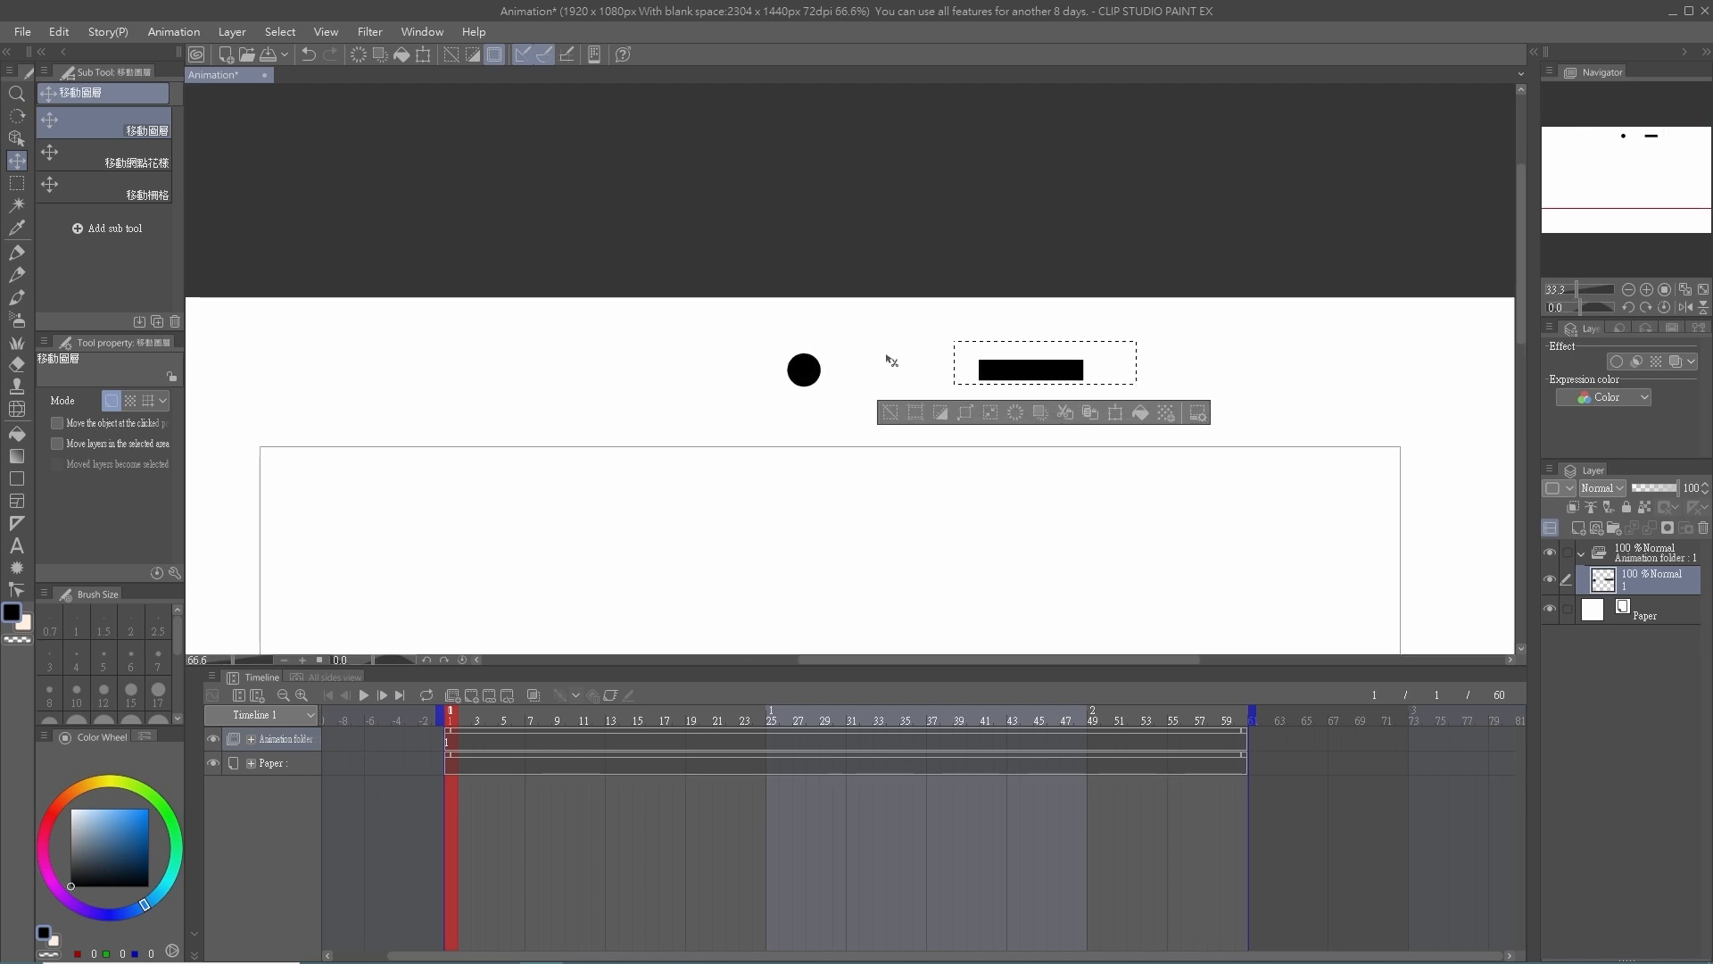
left_click_drag(1056, 366, 1084, 375)
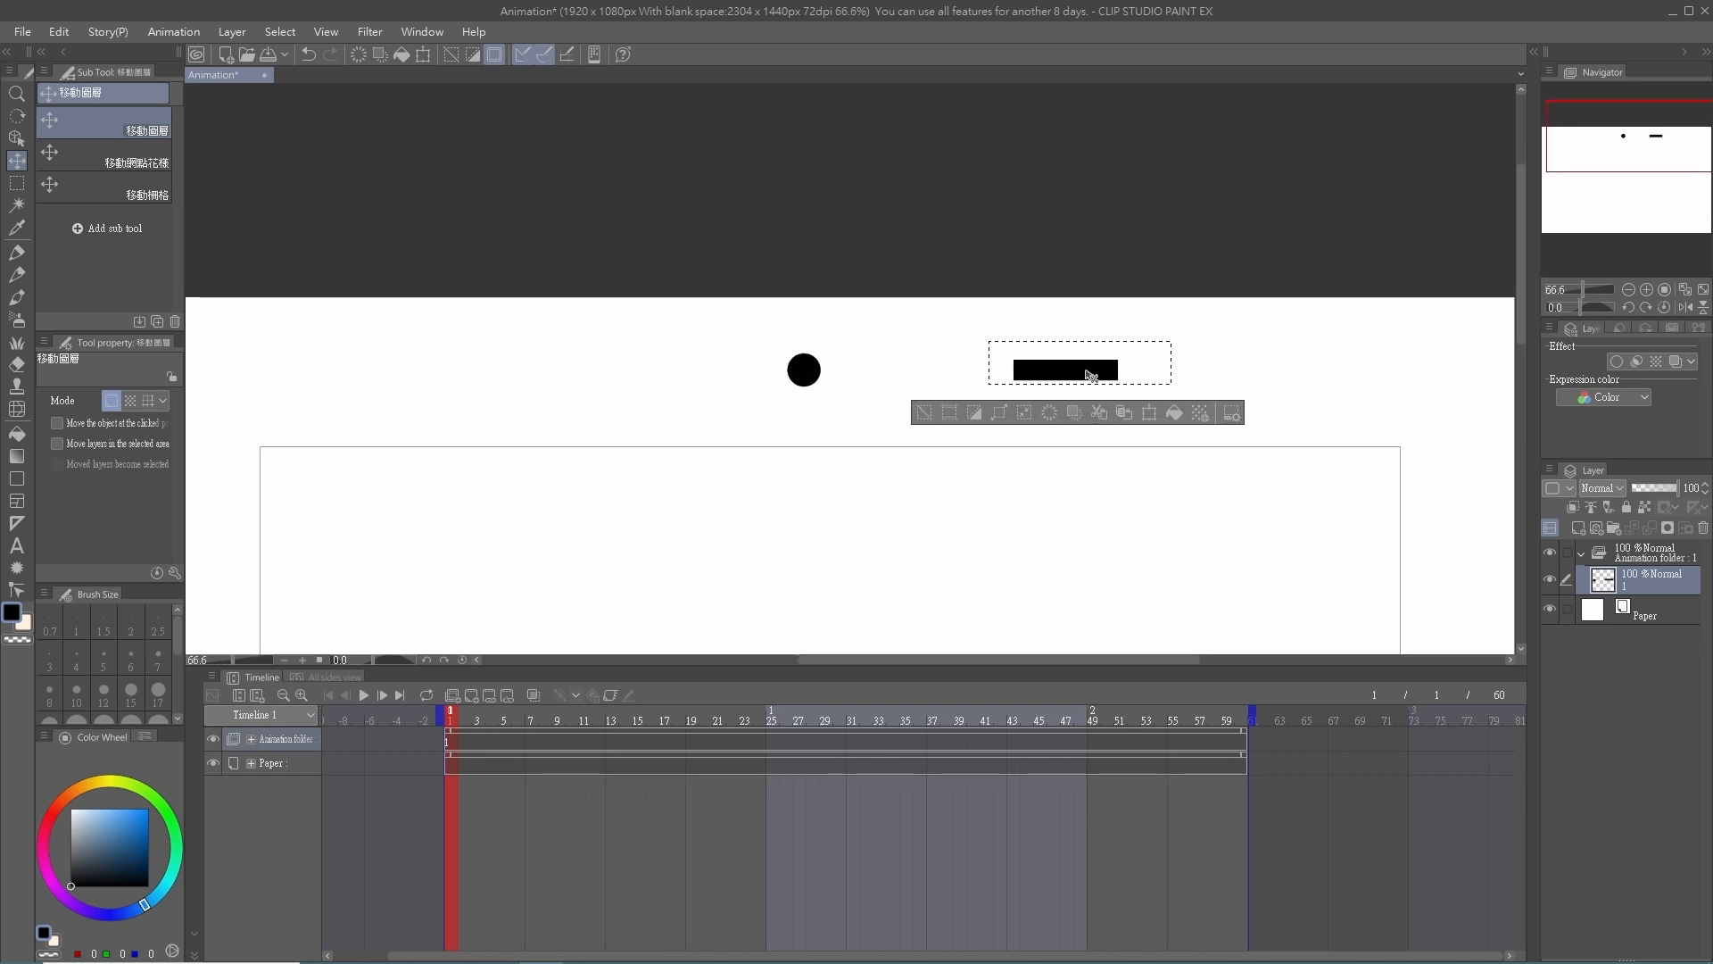
scroll(1111, 312, "down", 2)
left_click(939, 376)
- Duplicate the layer holding the circle and bar, and place both layers outside the animation folder
scroll(1101, 201, "down", 2)
scroll(1089, 267, "up", 3)
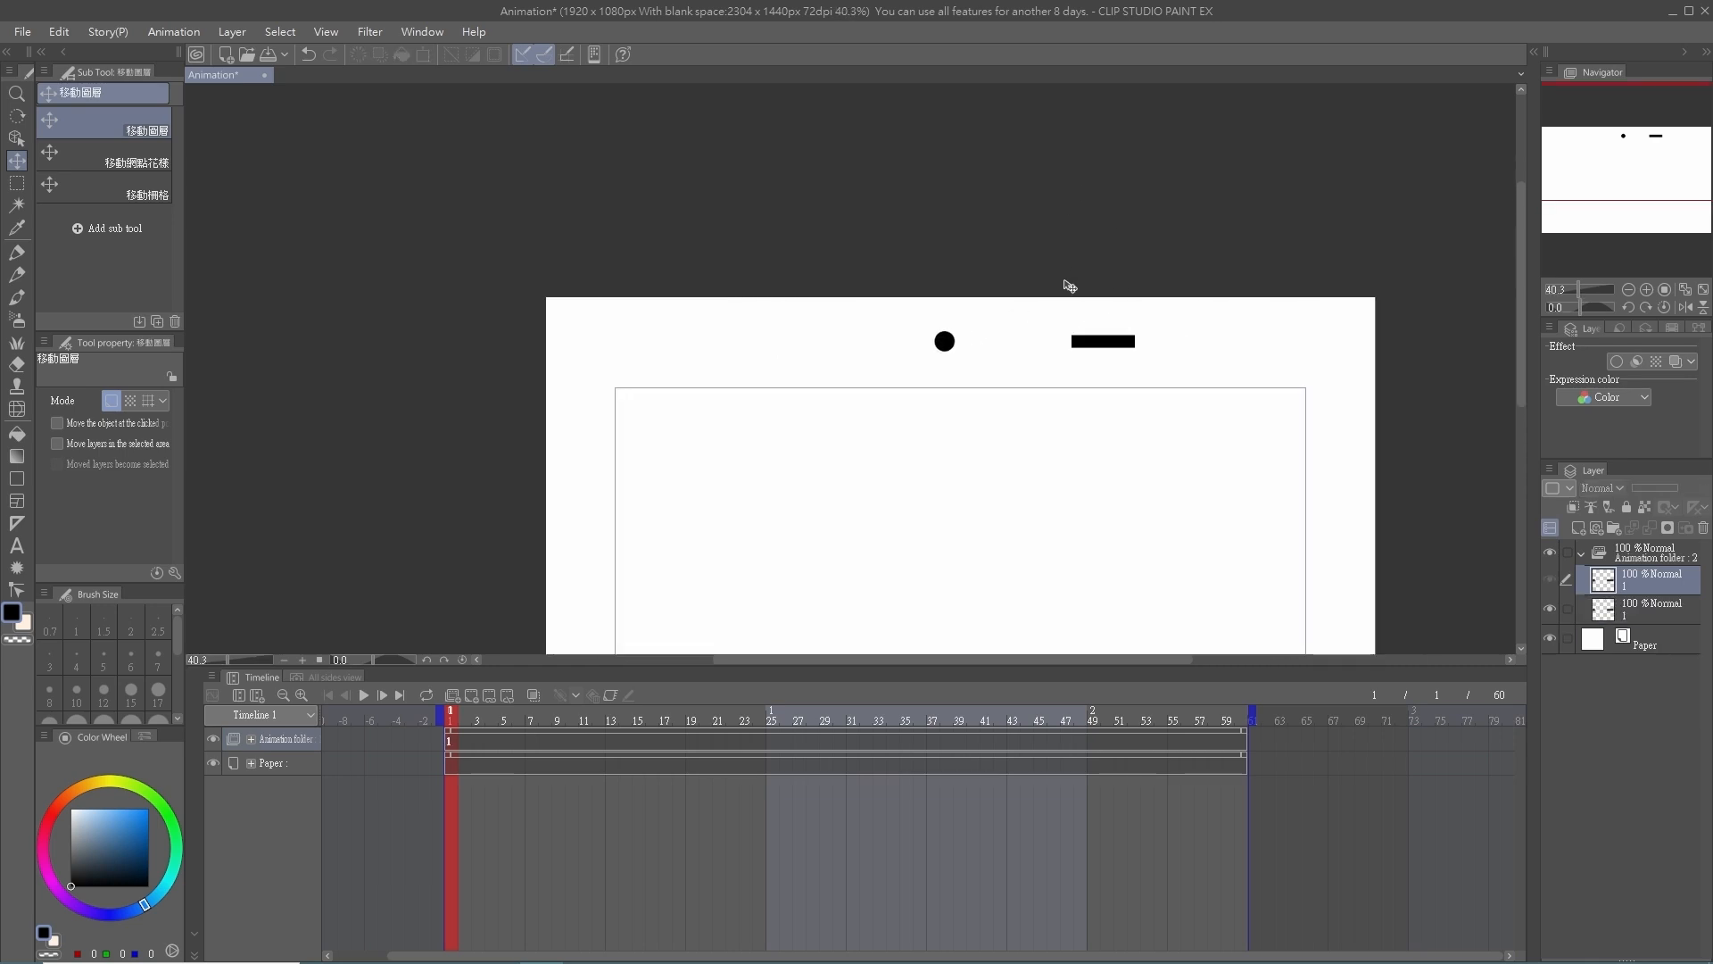
left_click(59, 31)
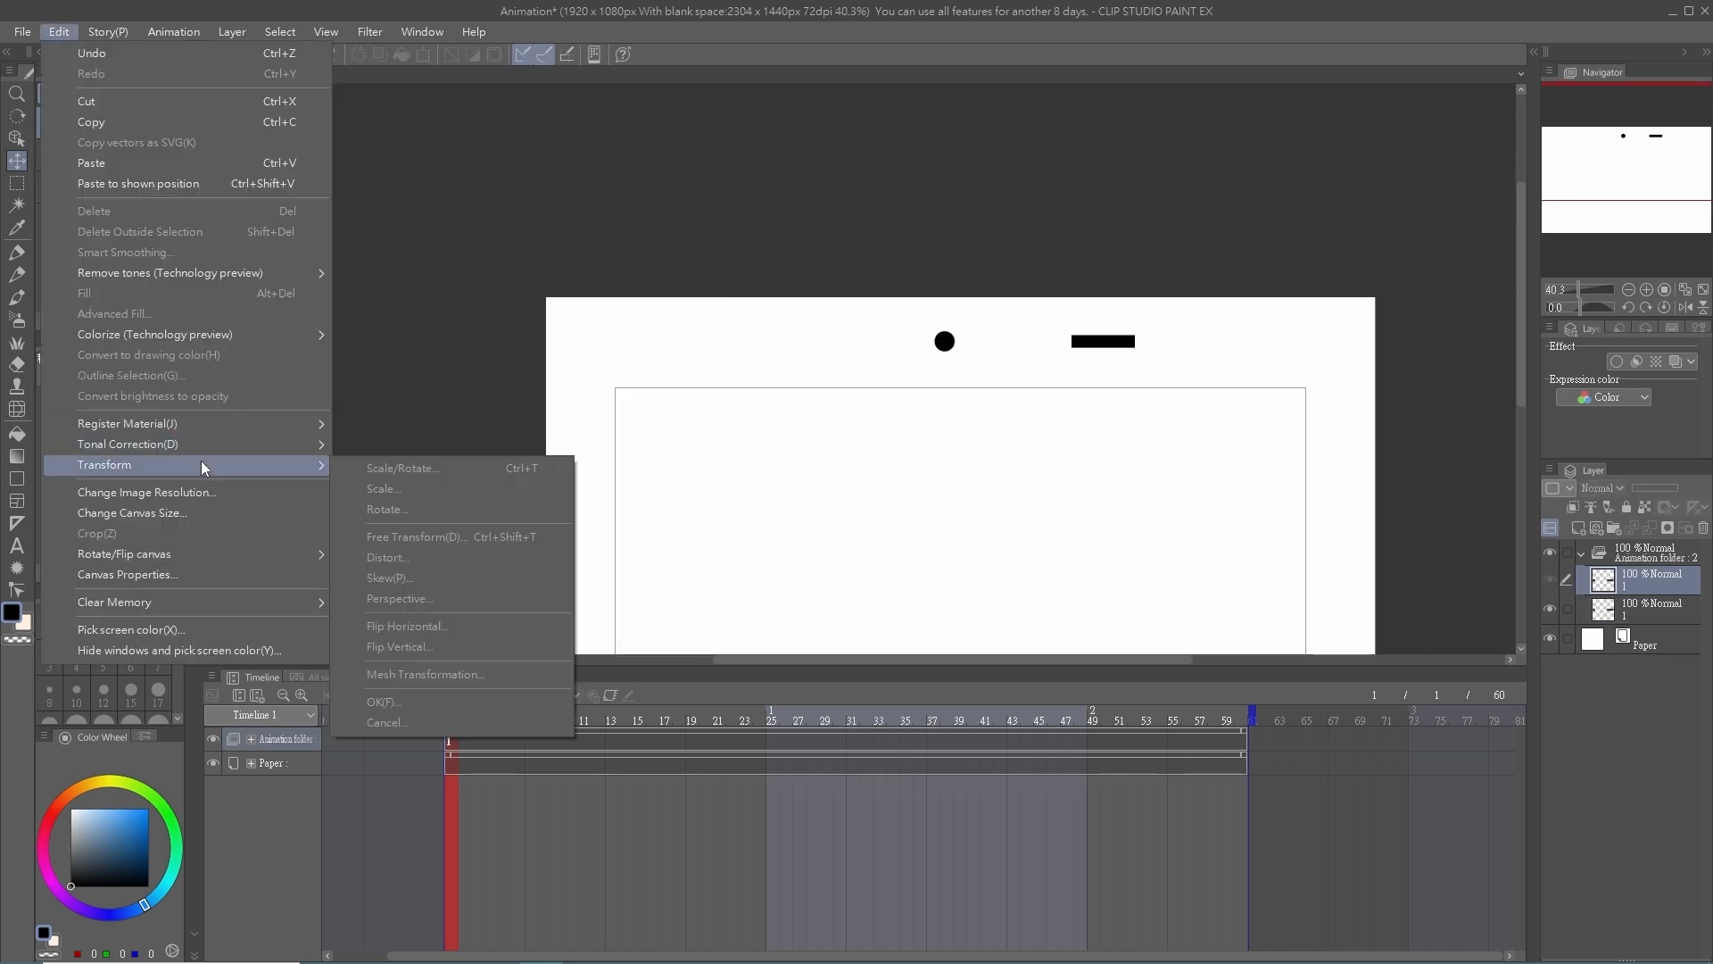
mouse_move(211, 426)
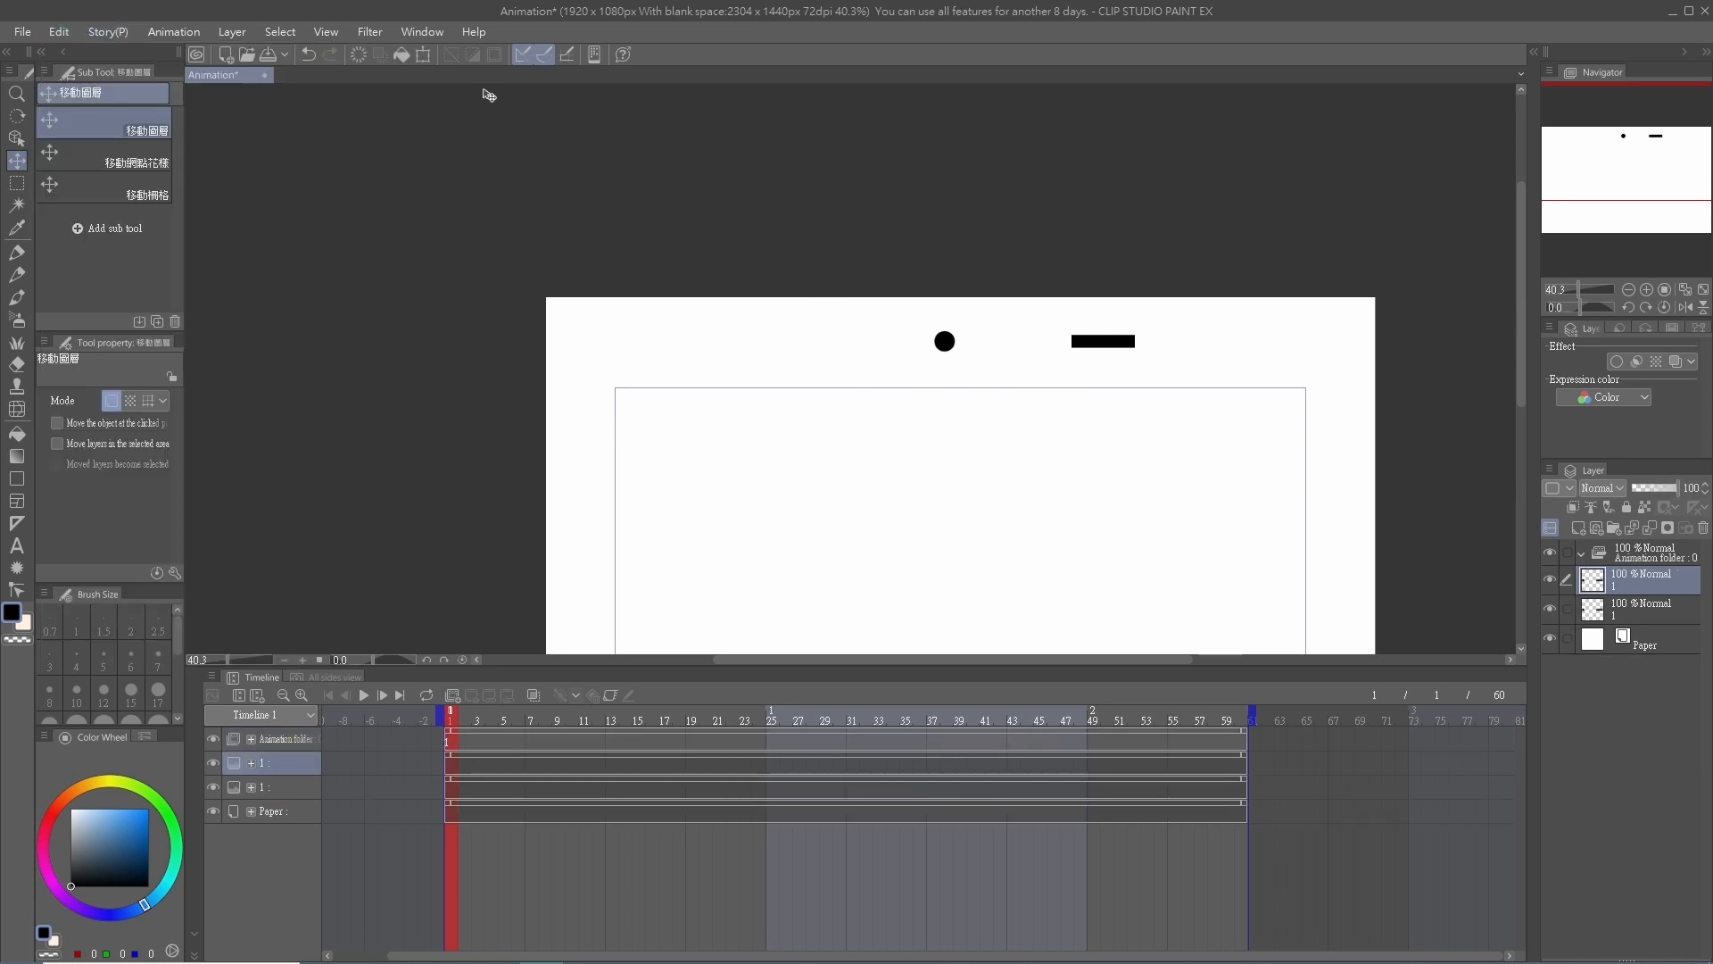
- Flip the duplicated layer horizontally and shift it left so its circle sits near the original one
left_click(425, 56)
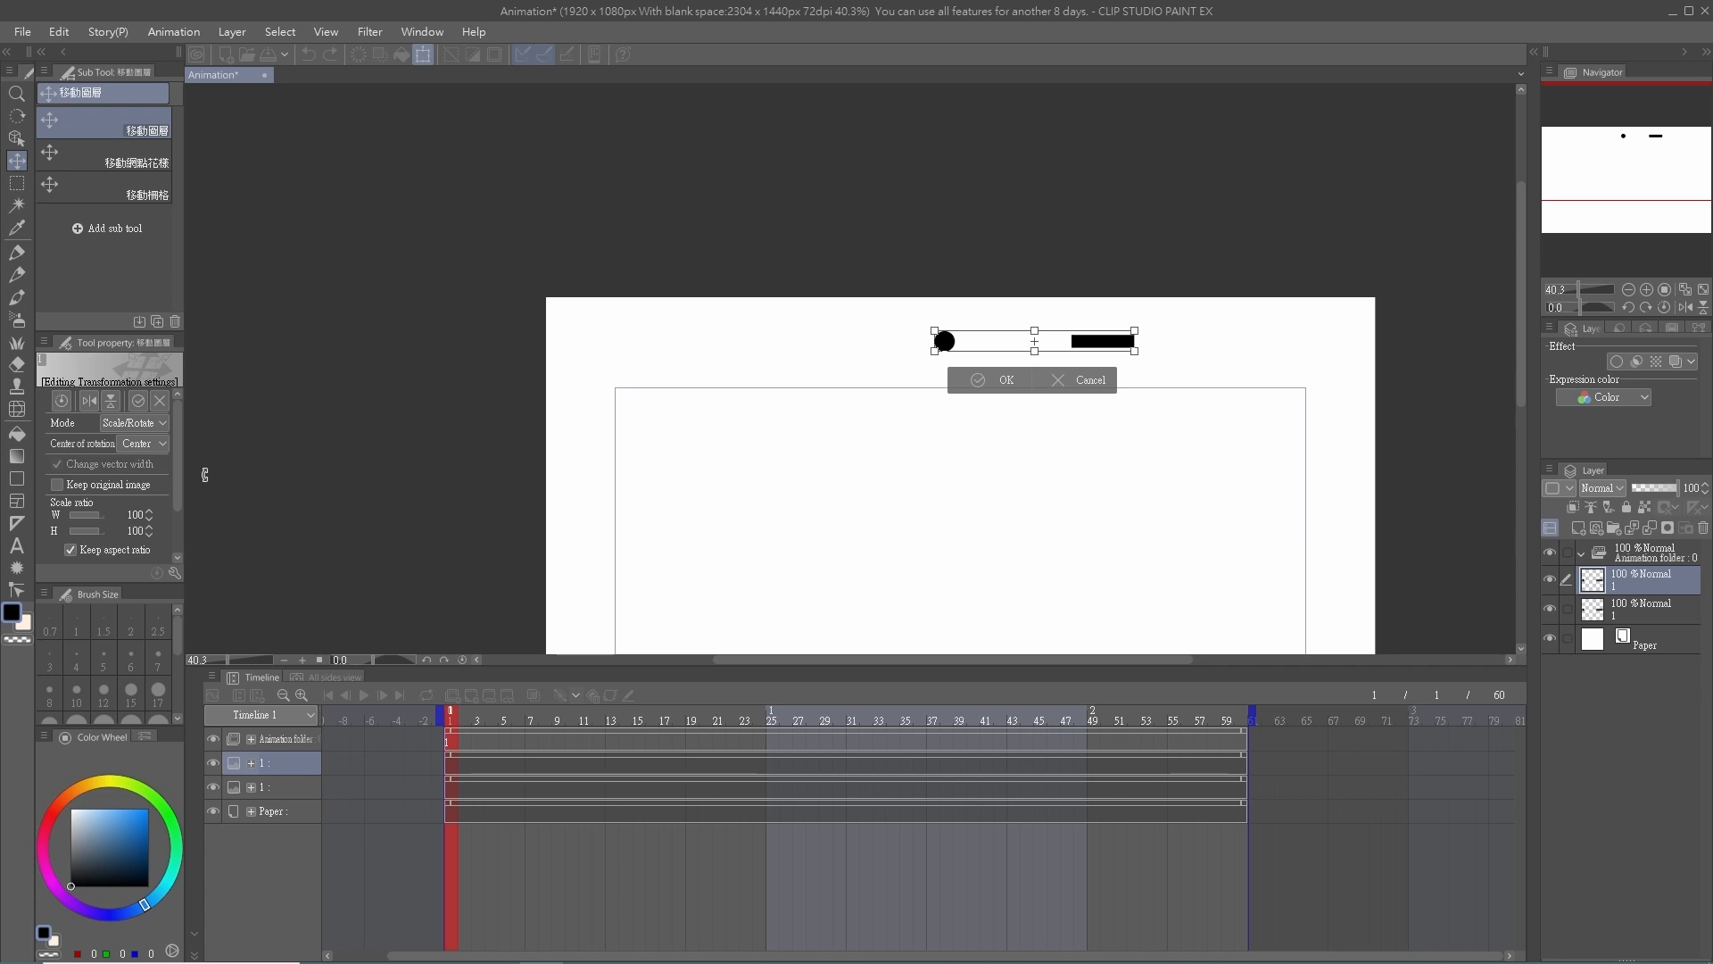
left_click(58, 33)
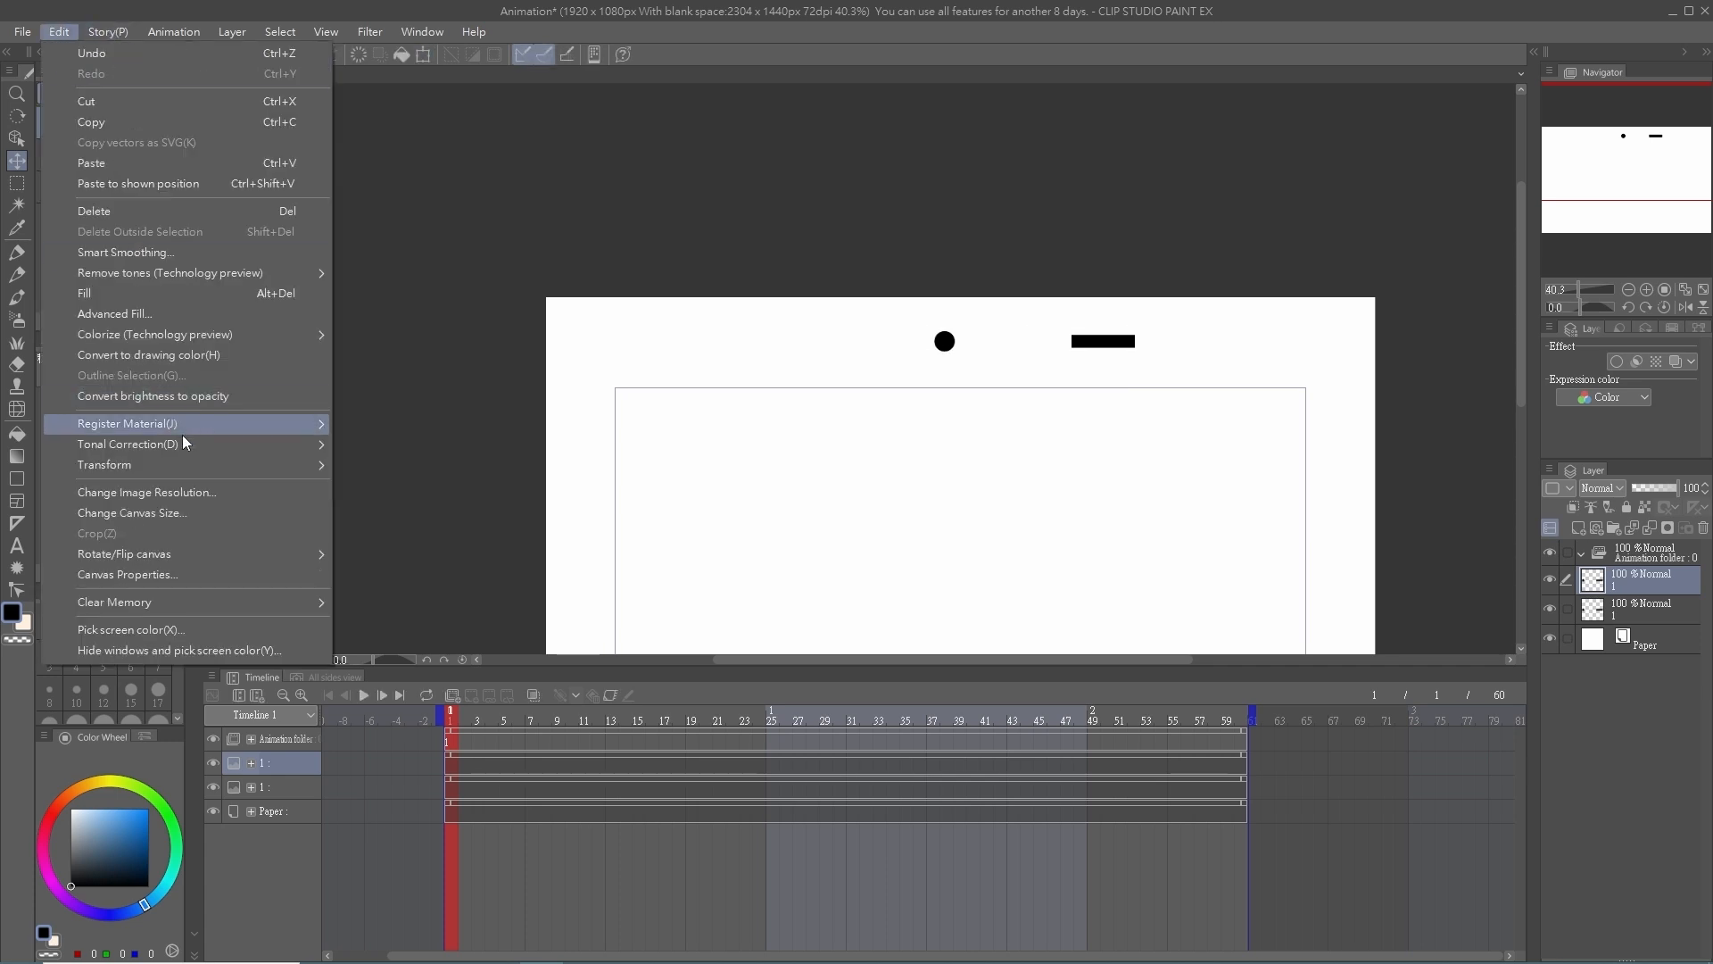
mouse_move(184, 463)
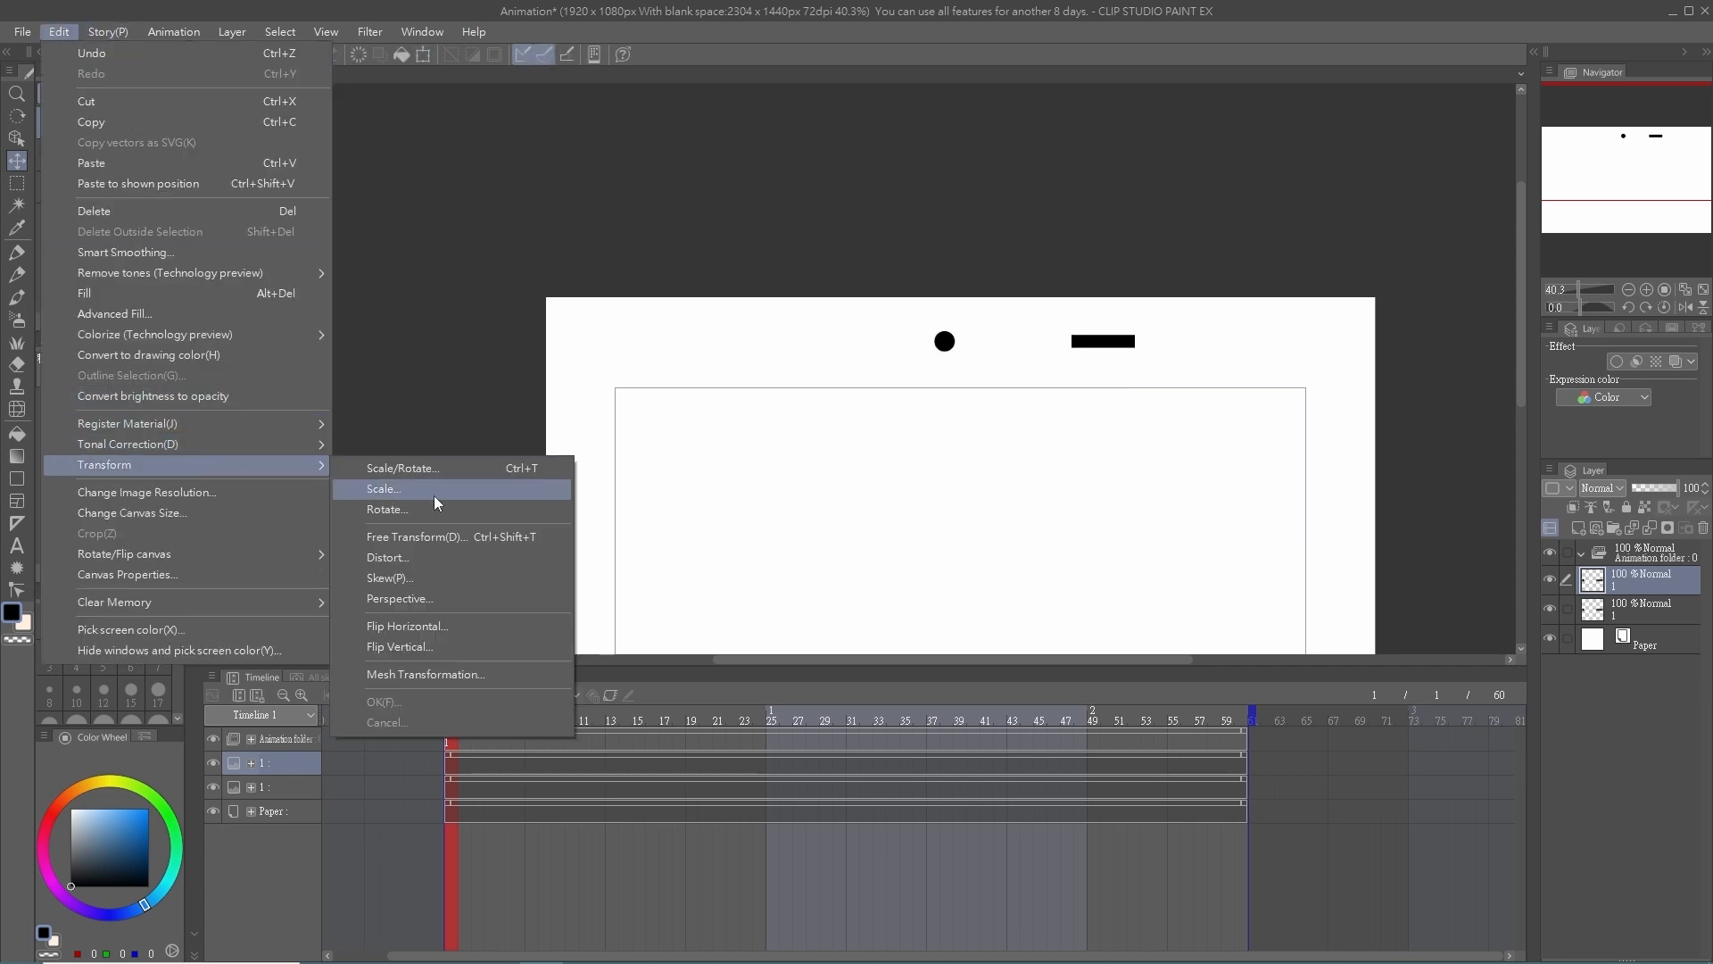
left_click(452, 634)
scroll(1104, 344, "up", 6)
left_click_drag(1122, 350, 614, 352)
scroll(980, 324, "up", 3)
scroll(1195, 323, "down", 4)
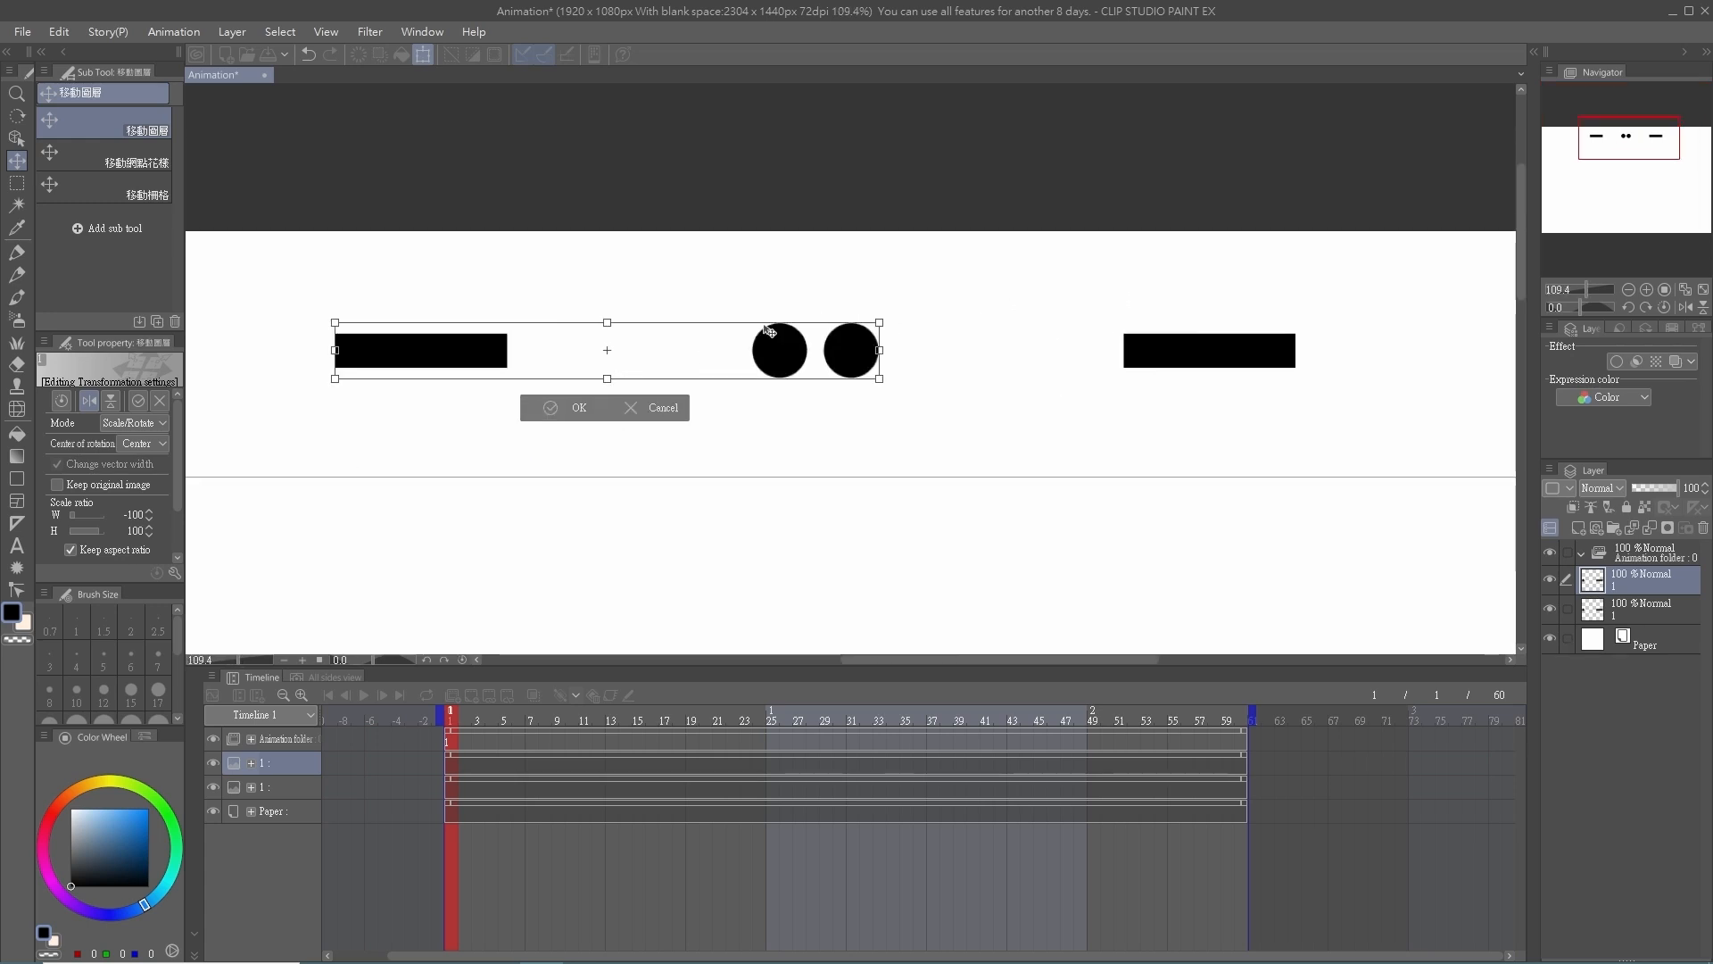
- Align the mirrored circle exactly over the original circle and apply the transformation
scroll(765, 332, "up", 9)
left_click_drag(1140, 390, 628, 379)
scroll(895, 367, "down", 3)
scroll(815, 351, "up", 2)
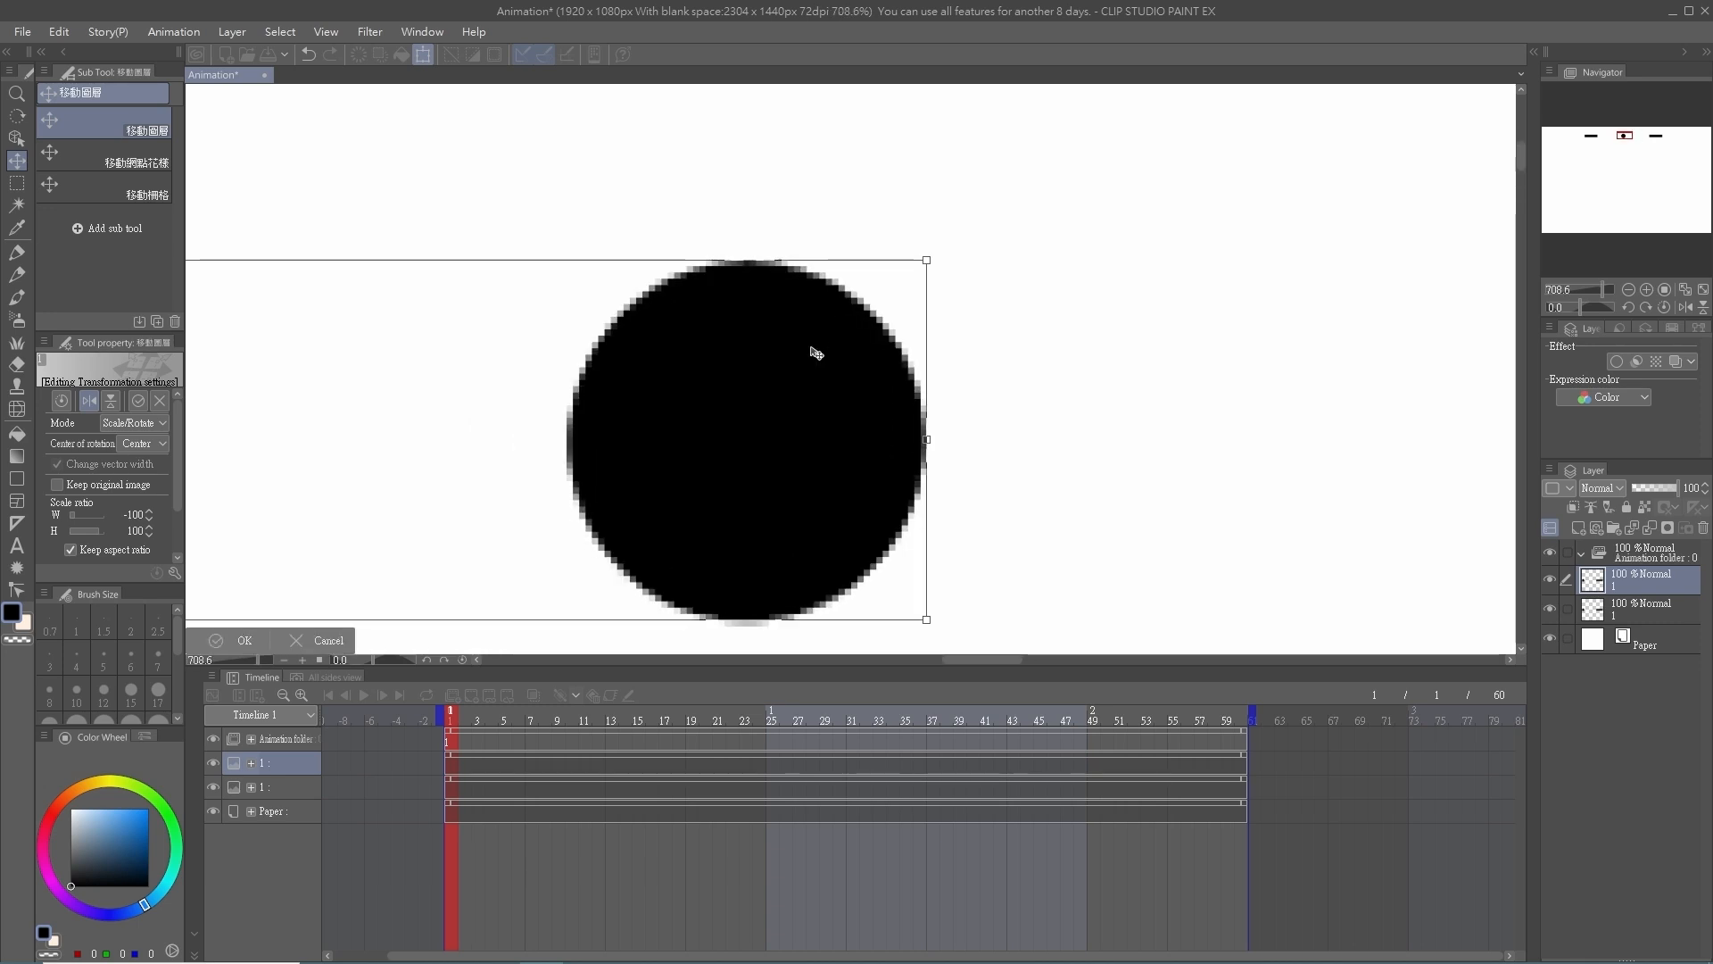
key("Return")
scroll(1164, 355, "down", 2)
scroll(842, 364, "down", 5)
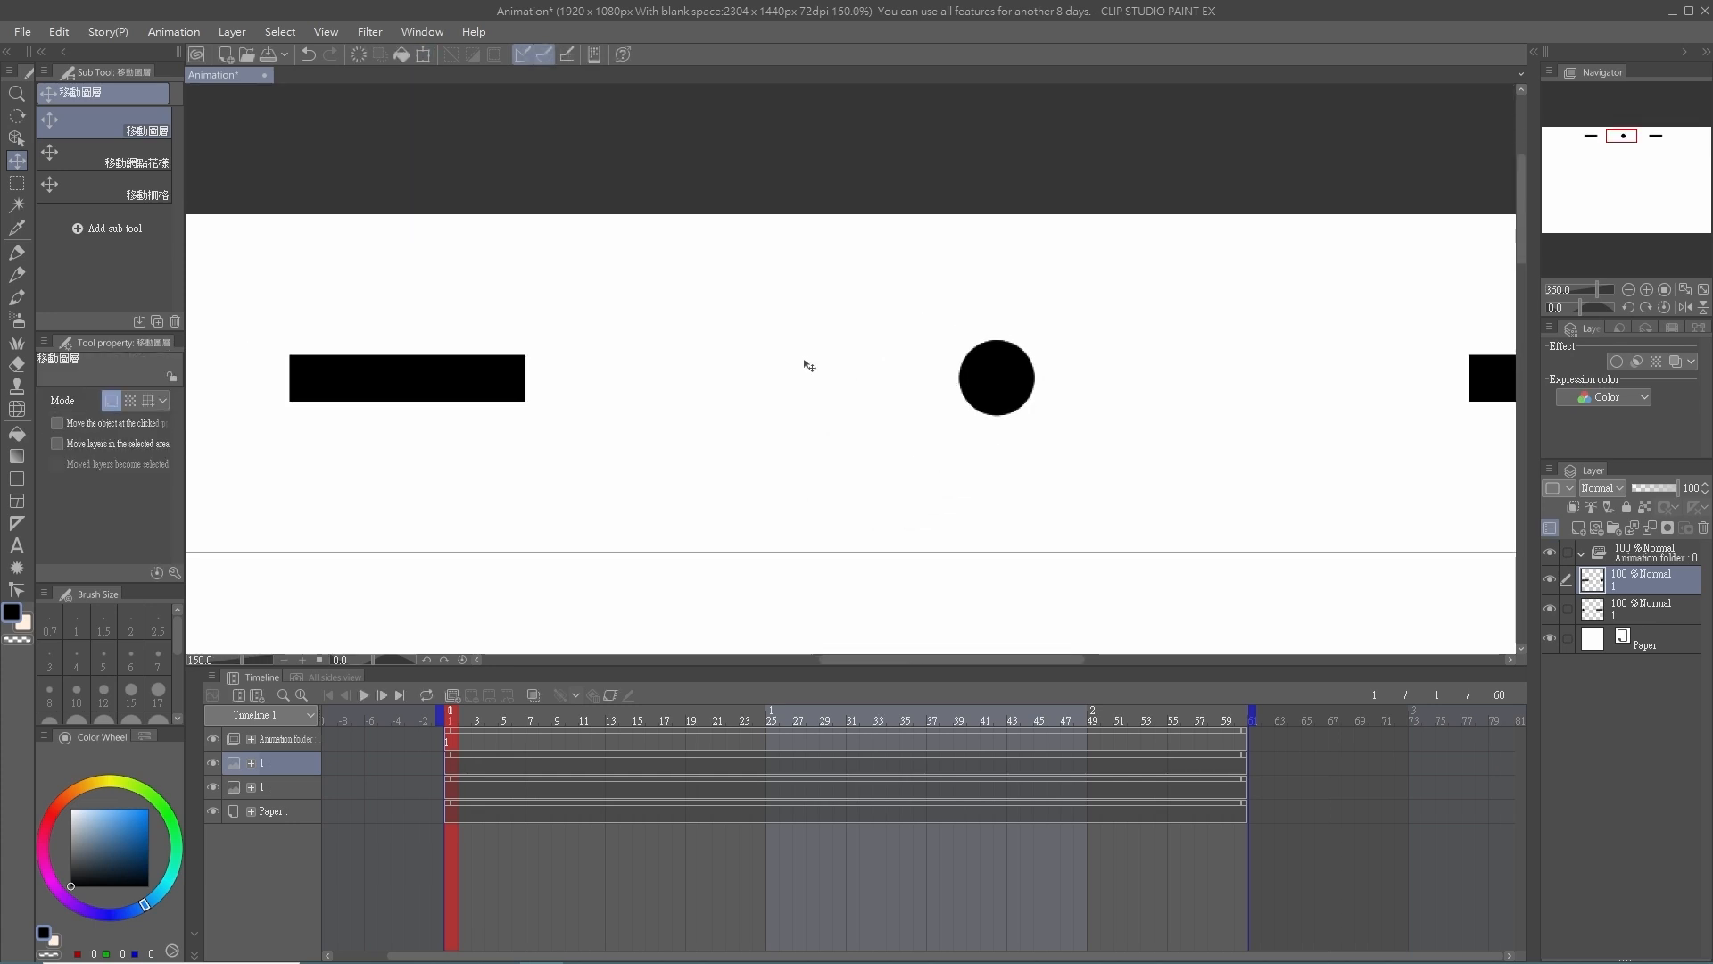
key("m")
left_click_drag(875, 361, 979, 439)
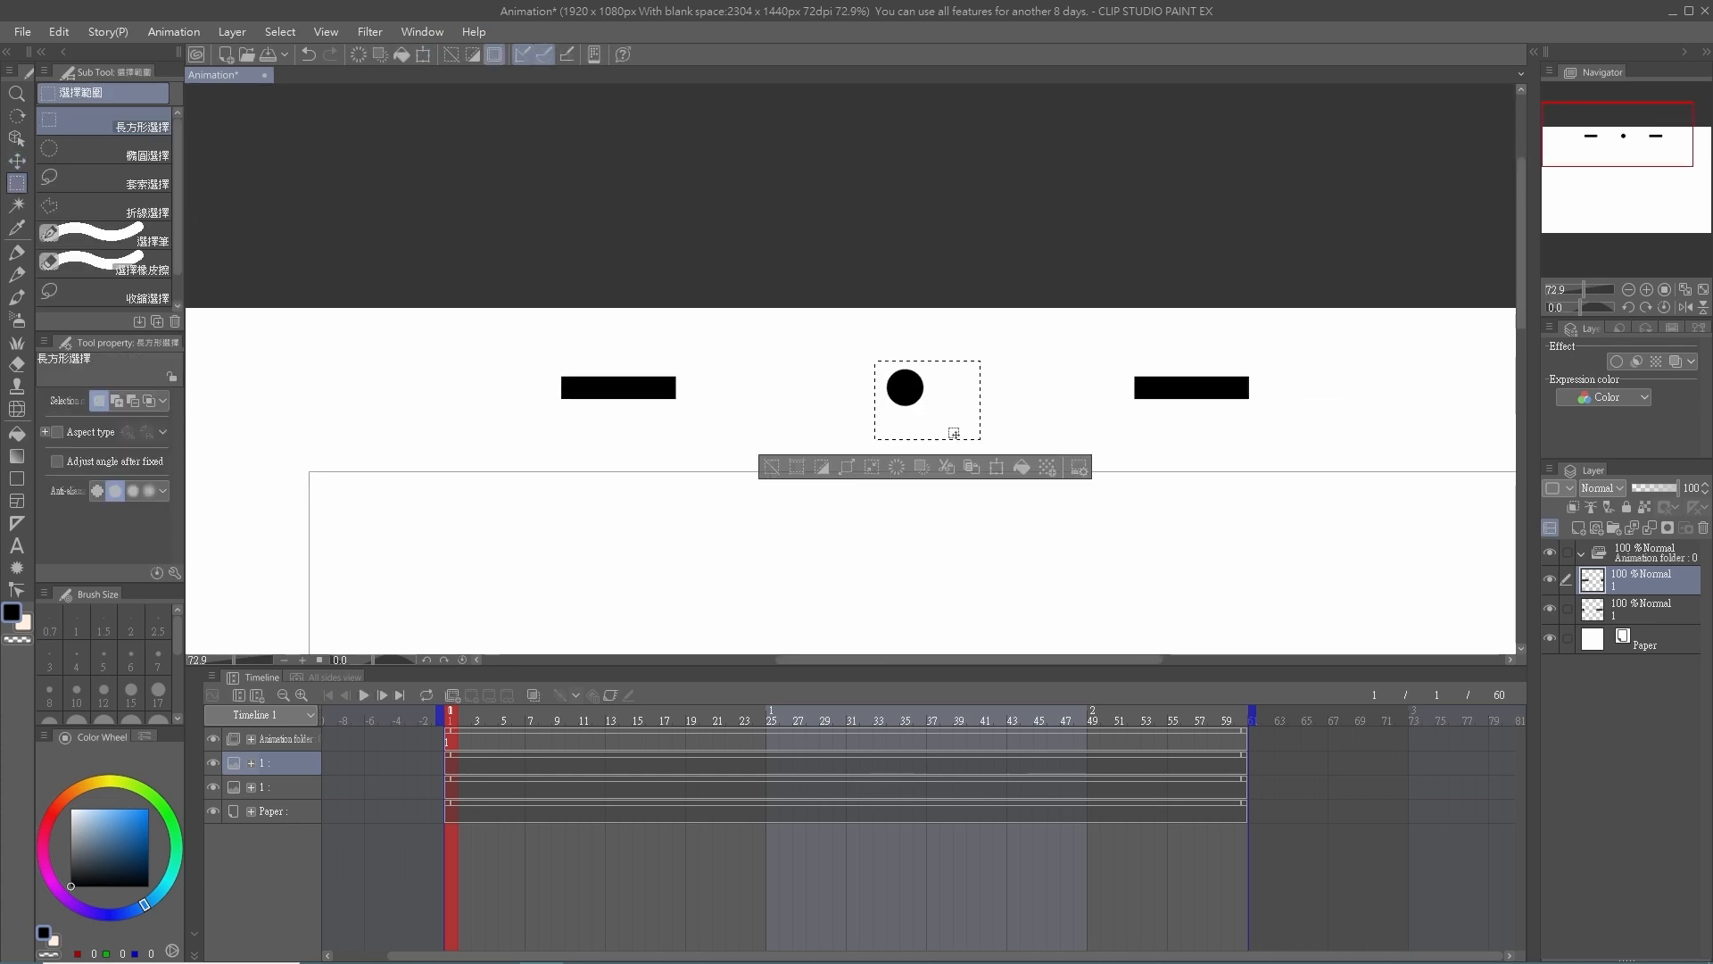
key("ctrl+d")
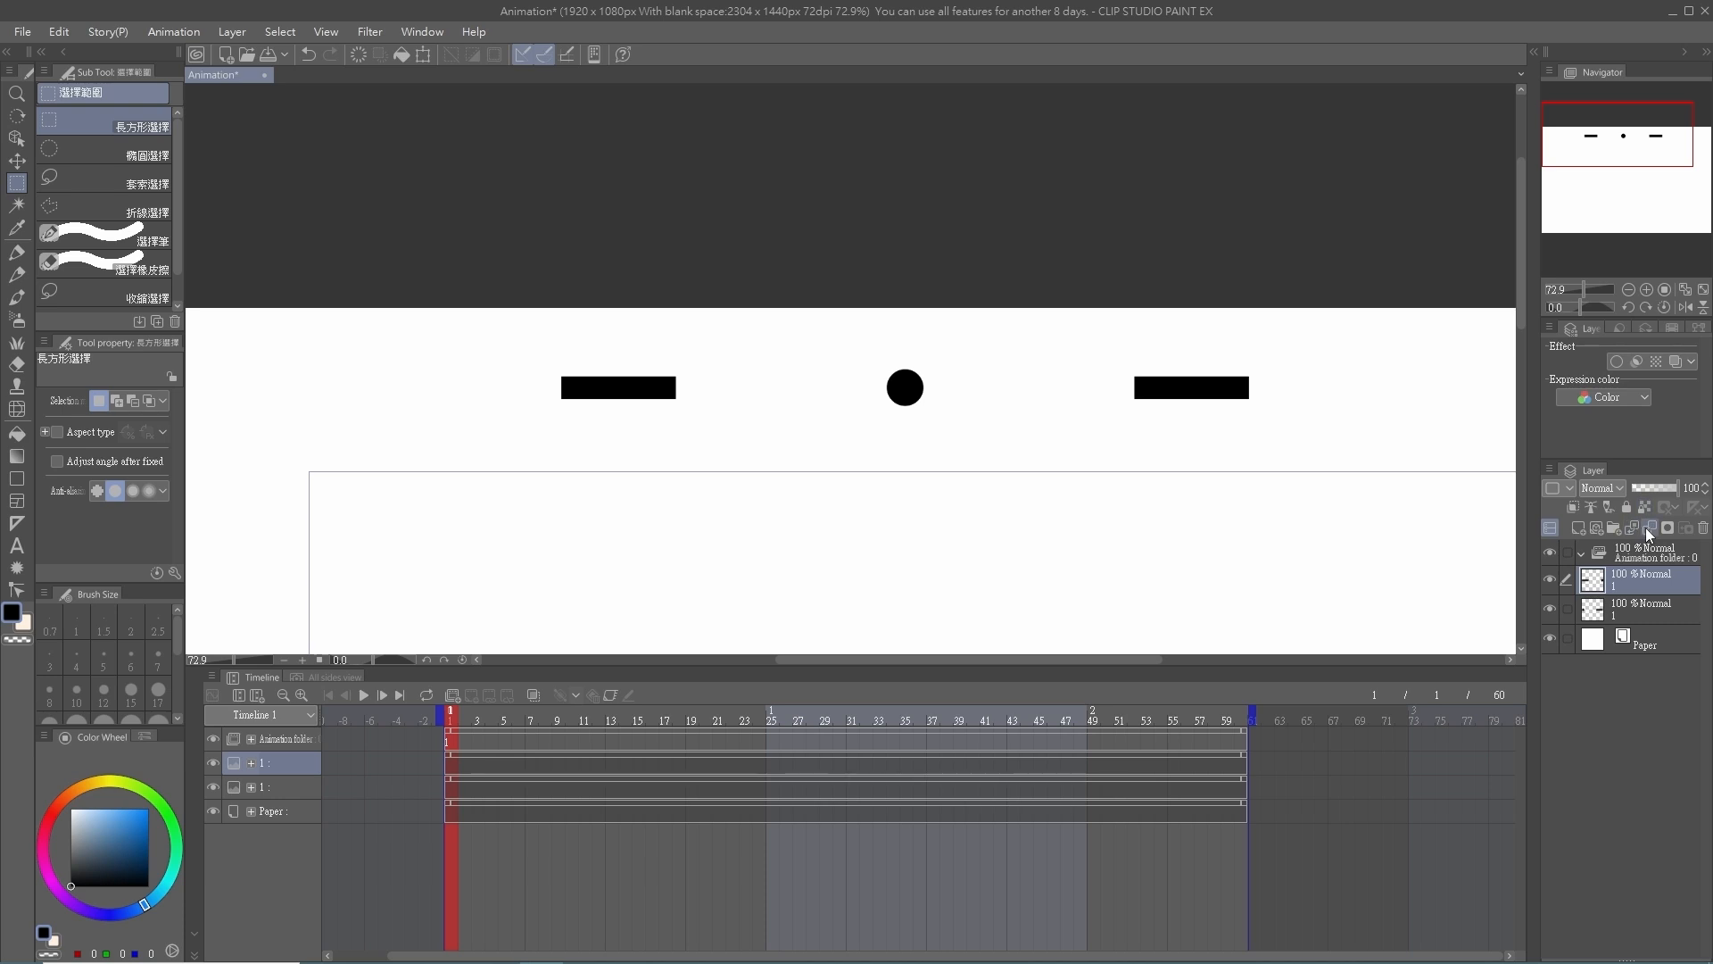
- Merge the mirrored layer with the original shape layer below it
left_click(1646, 527)
scroll(782, 356, "down", 4)
scroll(783, 356, "up", 2)
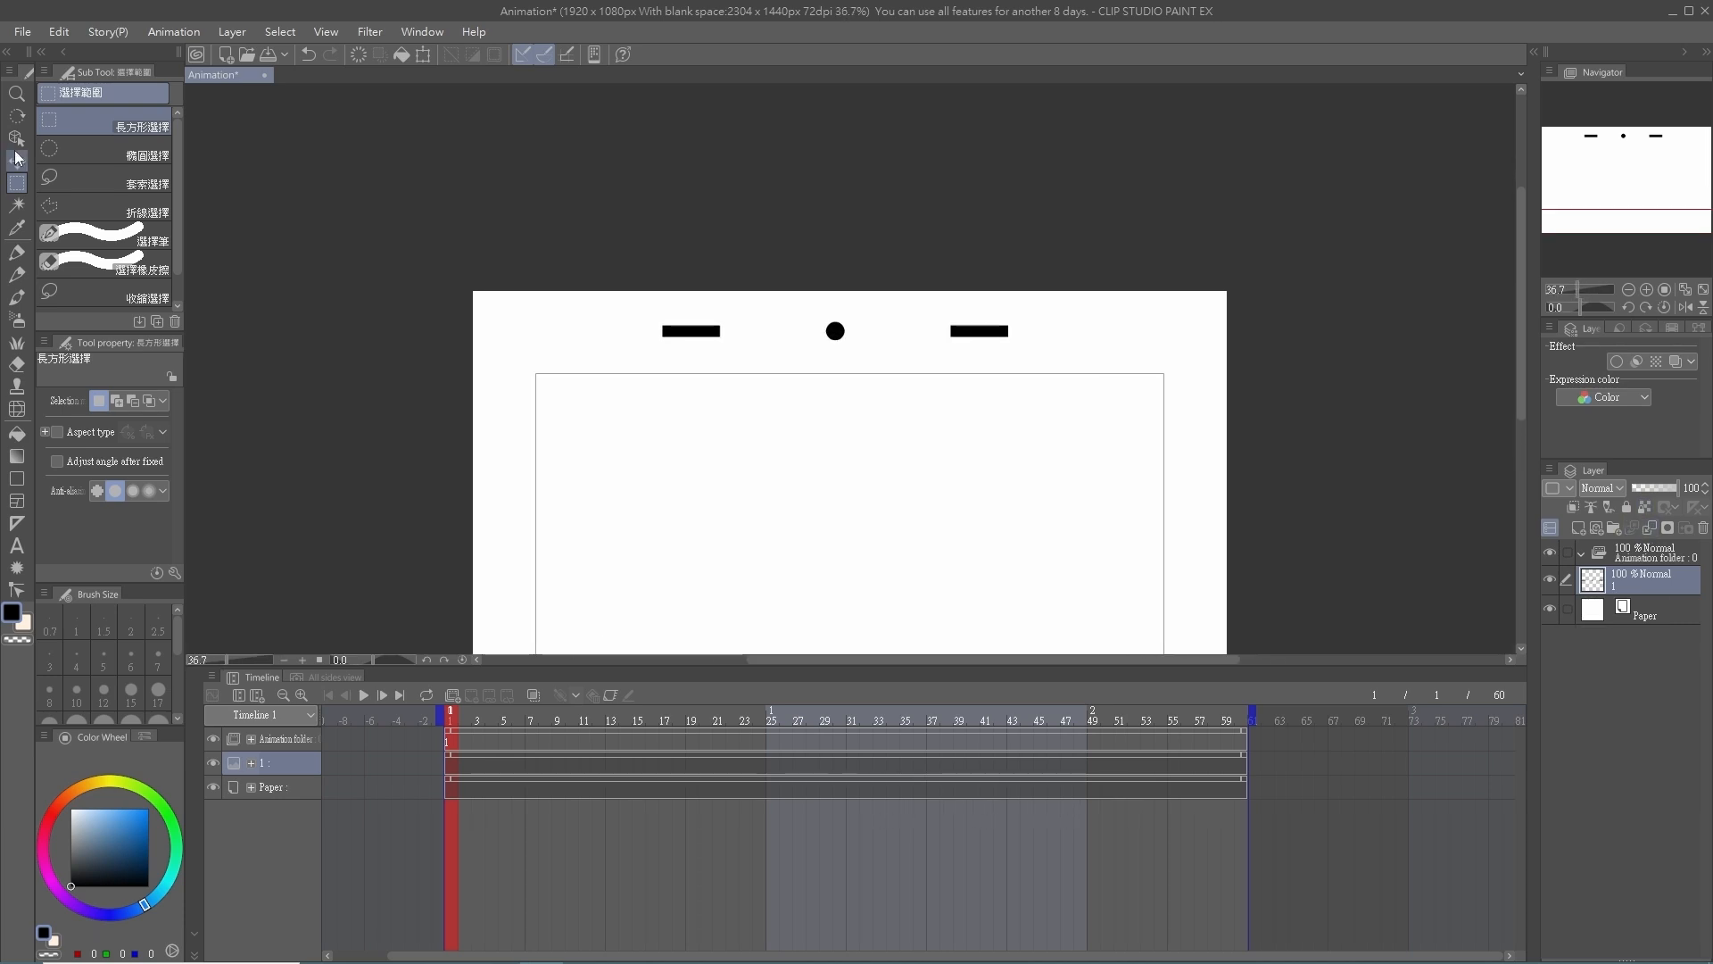
- Move the merged circle and bars slightly right to centre them horizontally on the canvas
key("k")
left_click_drag(898, 346, 905, 343)
scroll(905, 341, "down", 2)
scroll(909, 348, "up", 4)
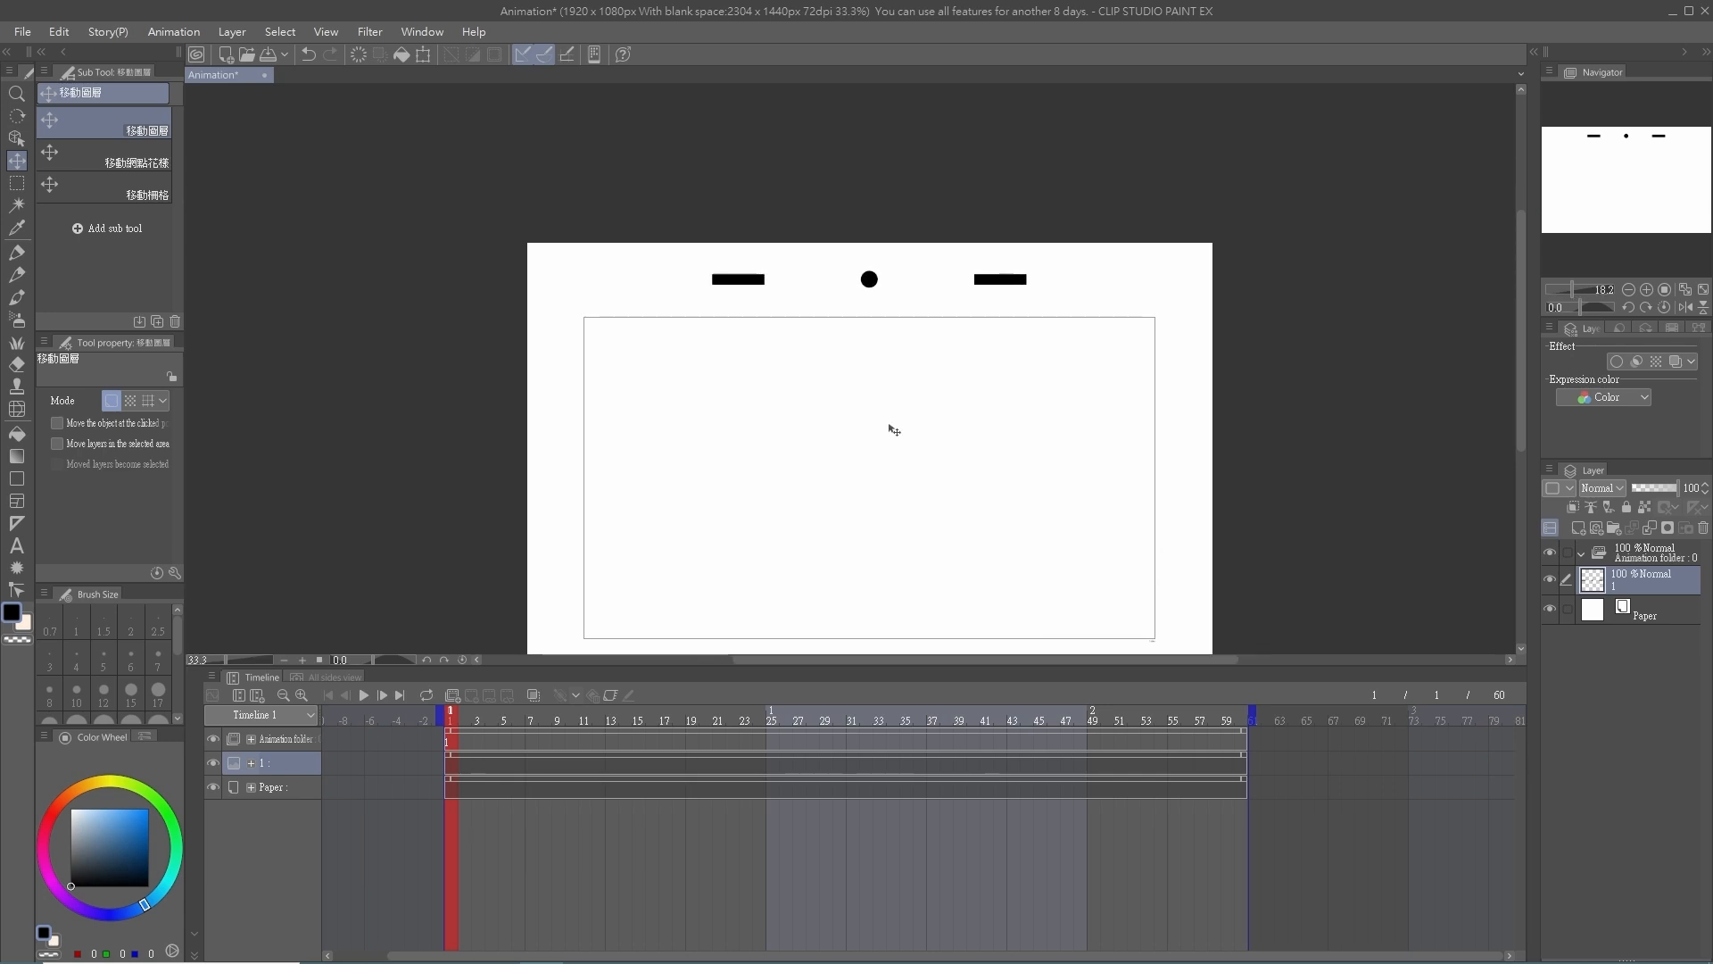
scroll(884, 458, "down", 2)
scroll(873, 375, "up", 2)
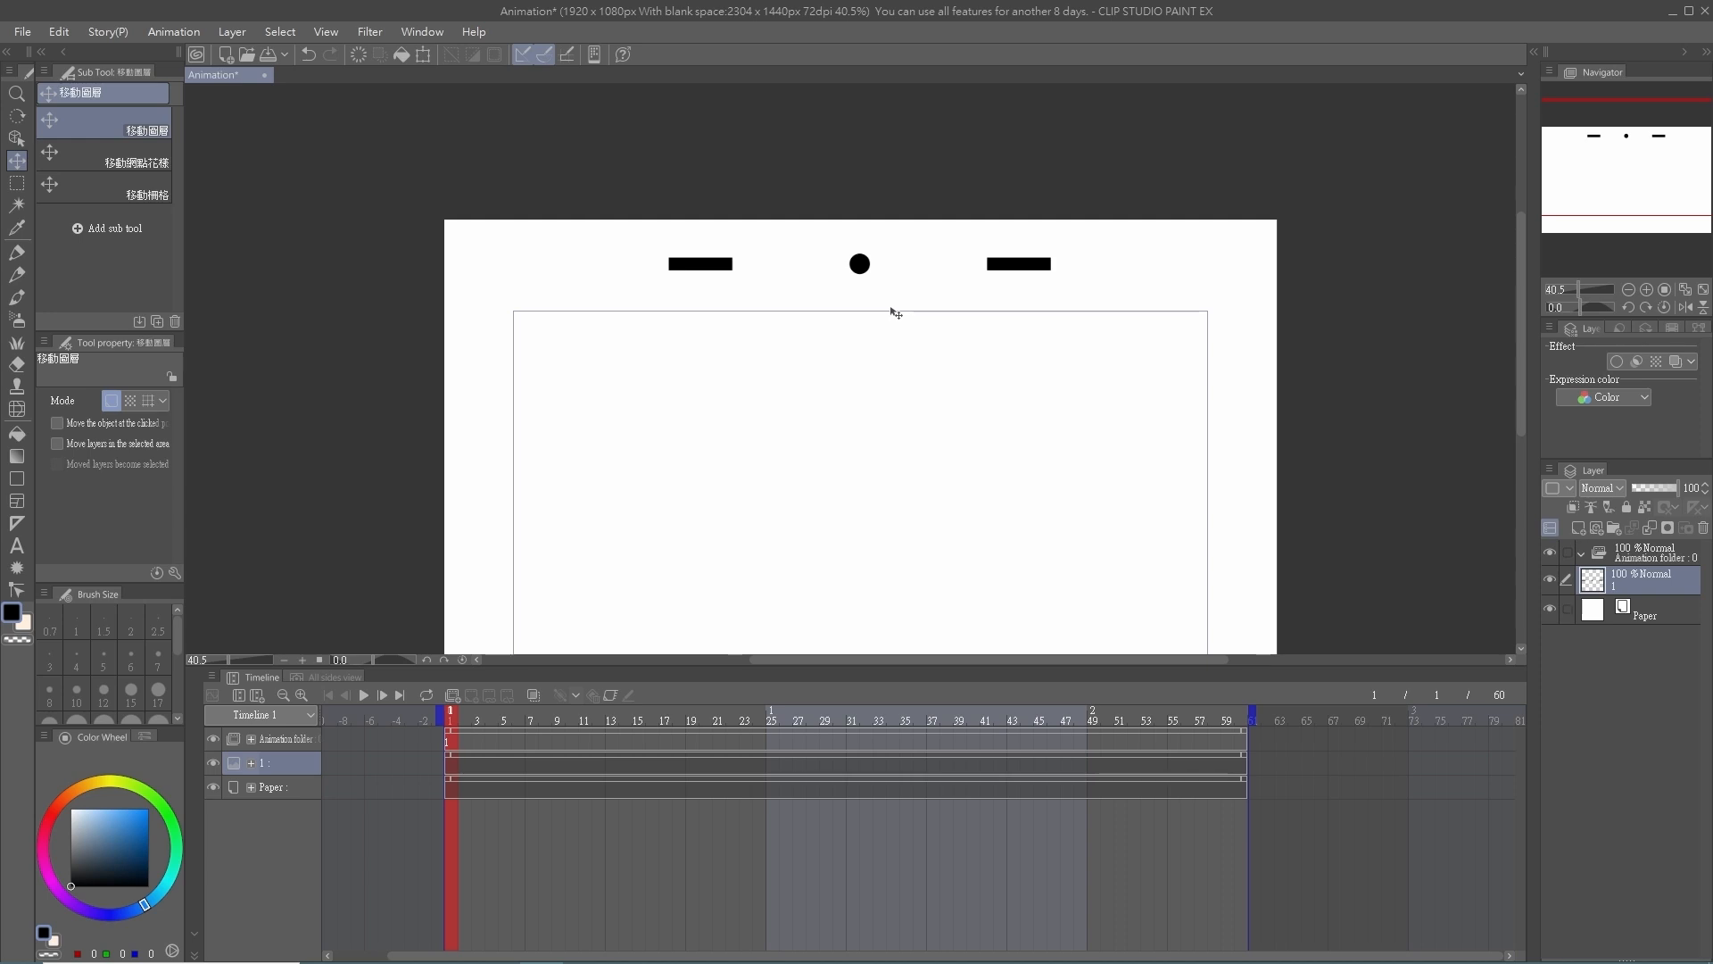
- Move the layer with the circle and two bars out of the animation folder to the top of the layer stack
scroll(900, 309, "down", 1)
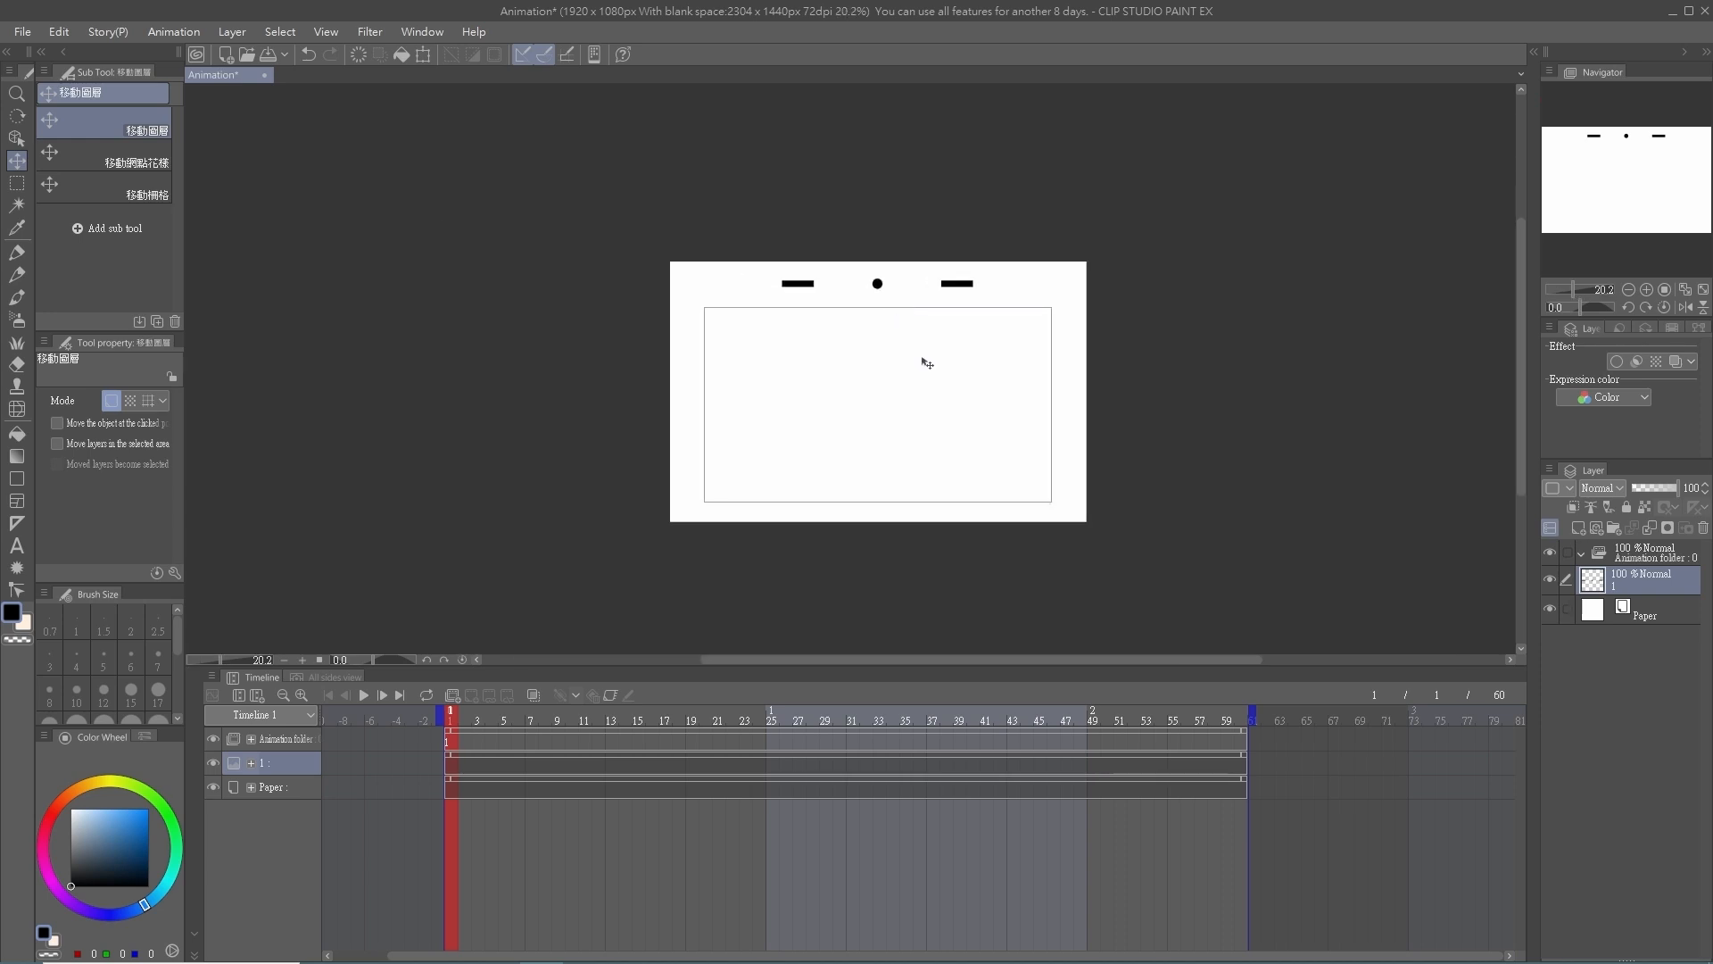
left_click_drag(922, 265, 922, 250)
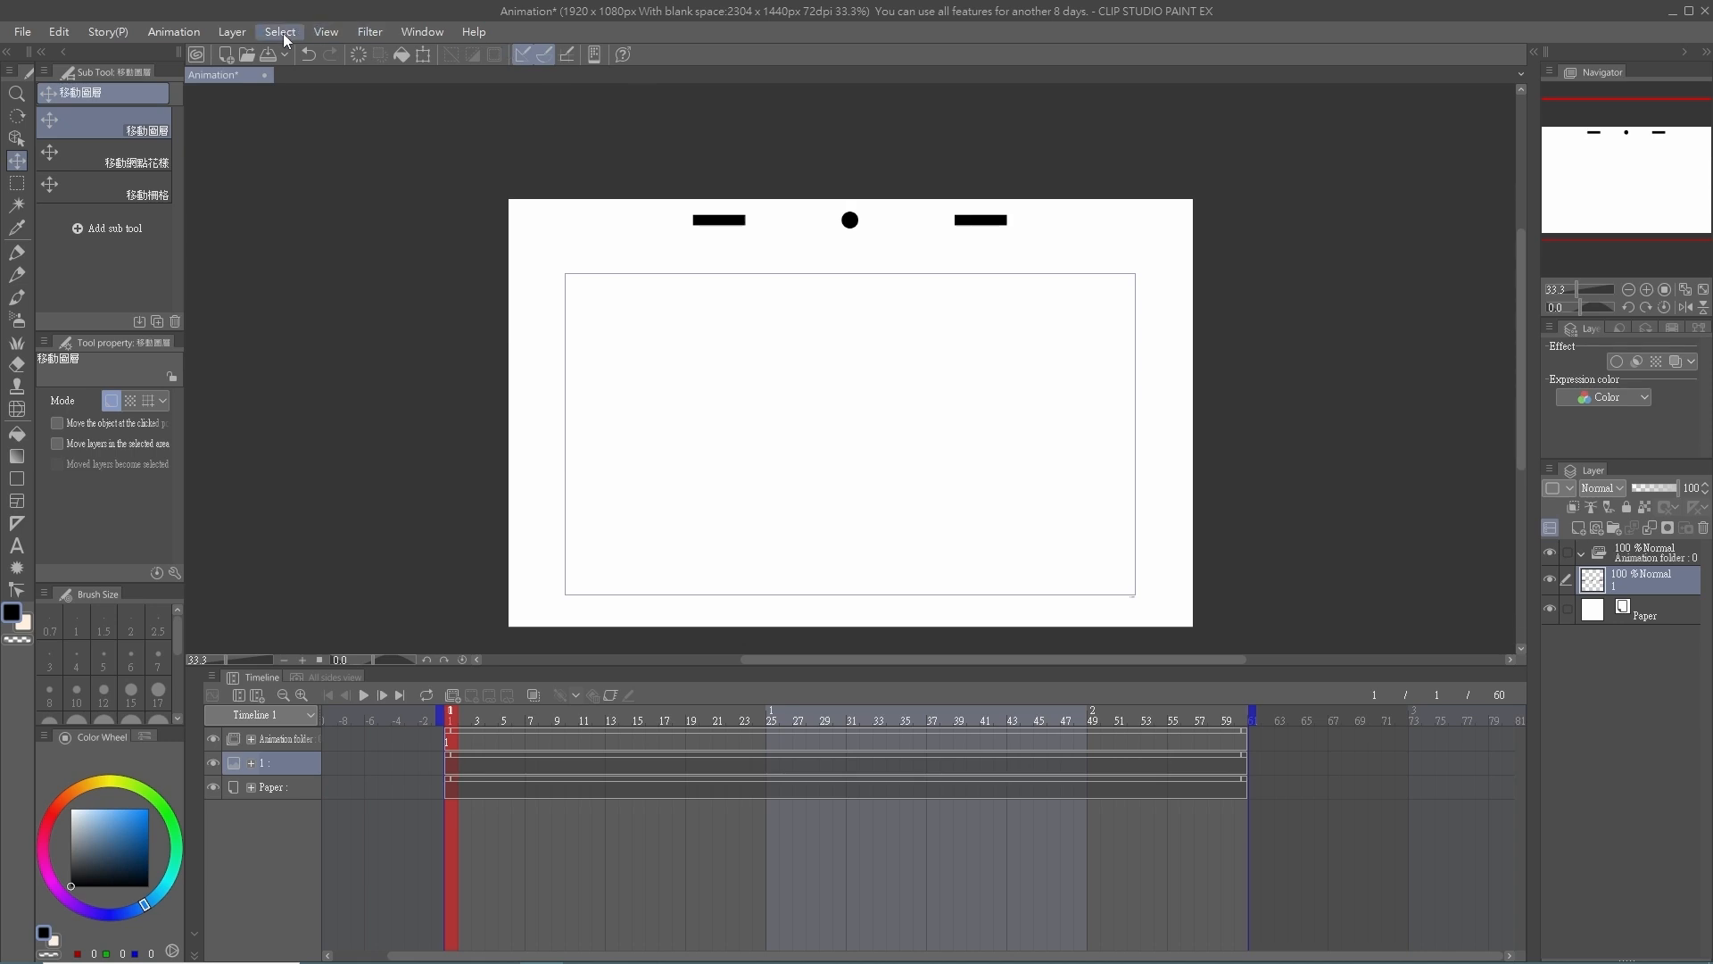
left_click_drag(803, 258, 794, 265)
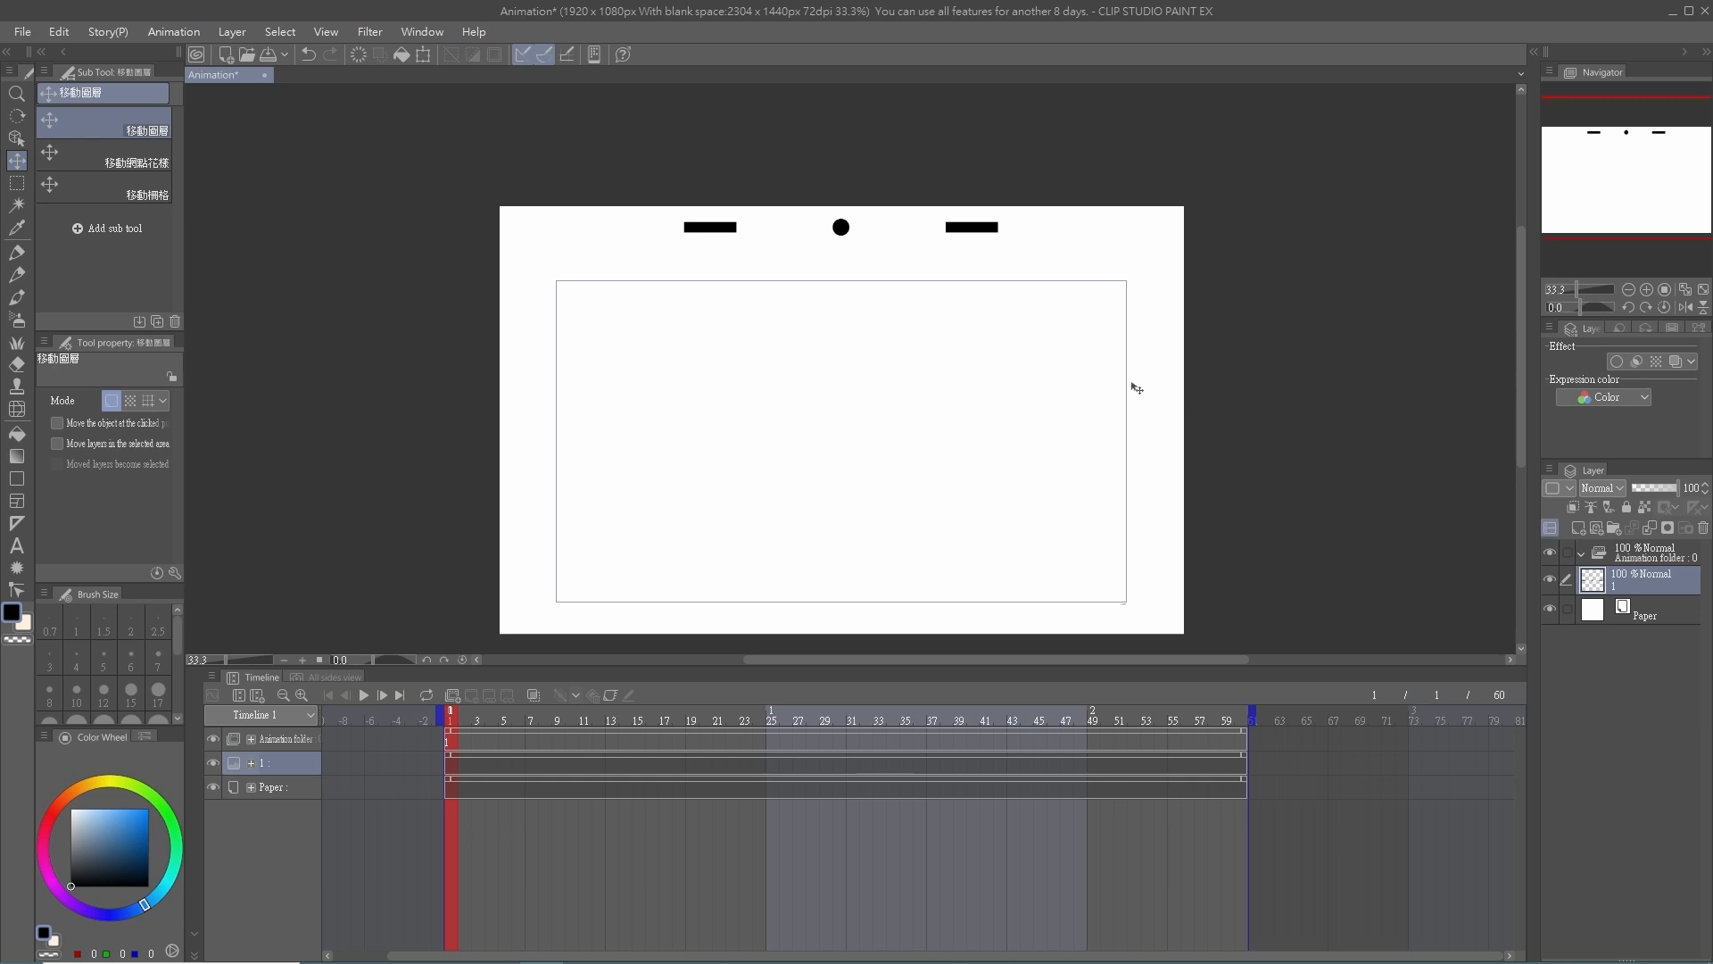
scroll(1128, 391, "down", 3)
scroll(1062, 264, "up", 2)
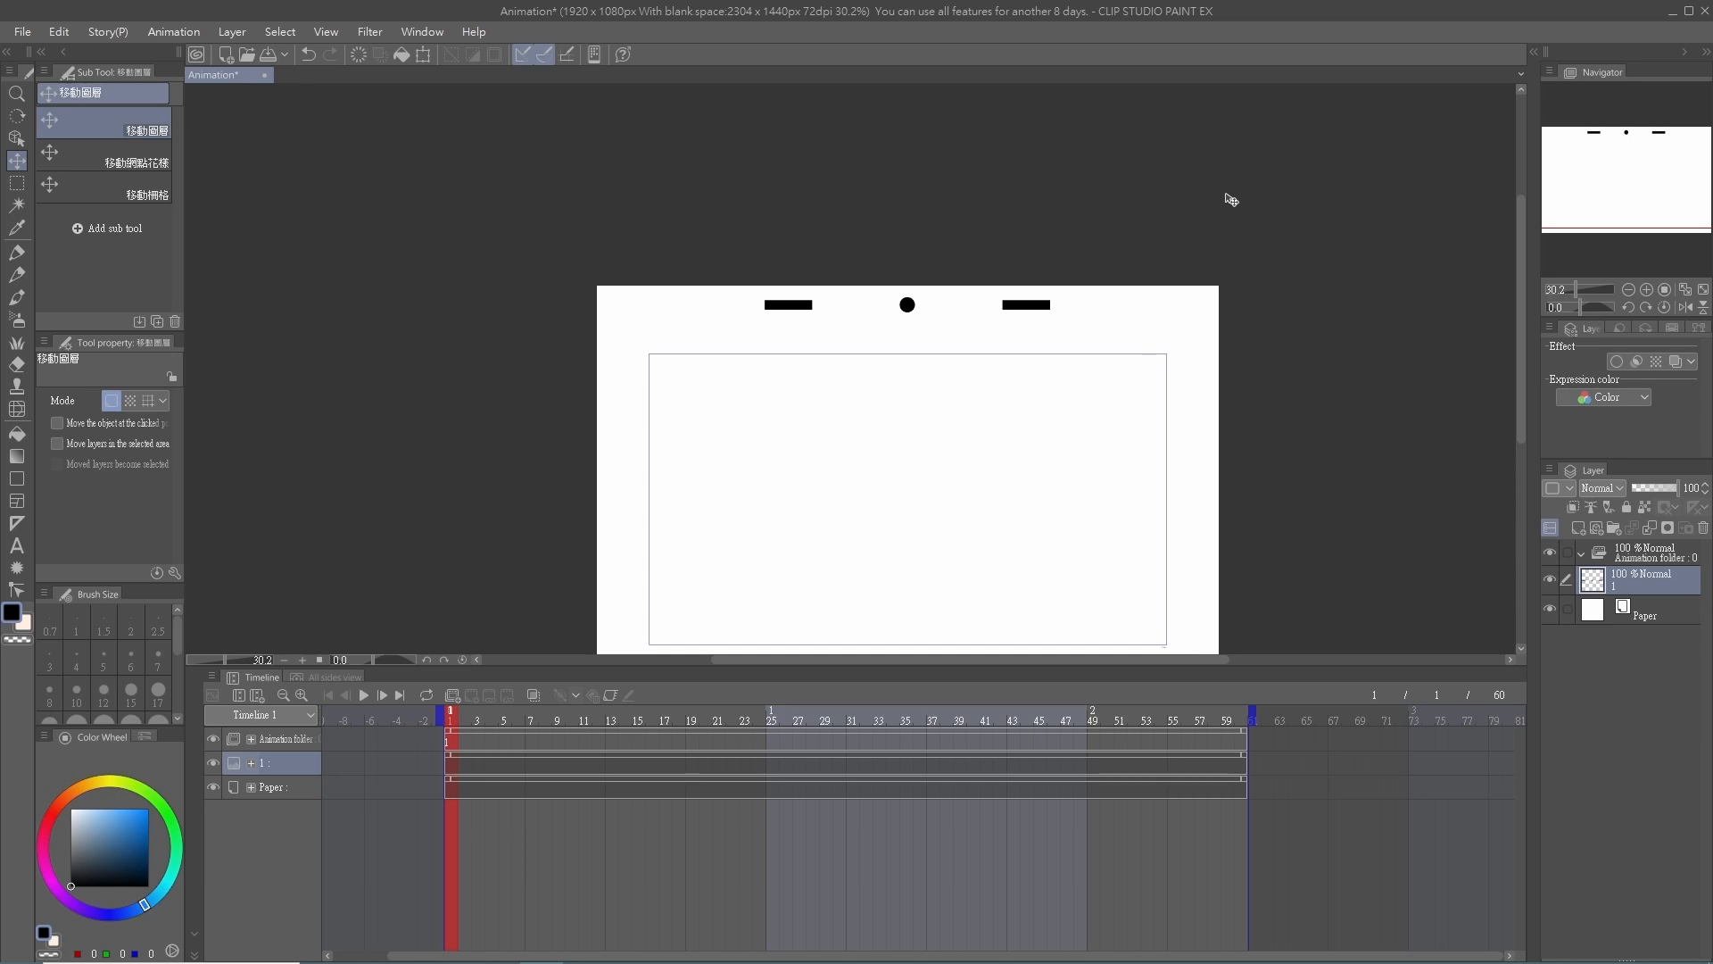
scroll(1222, 277, "down", 4)
scroll(1019, 389, "up", 4)
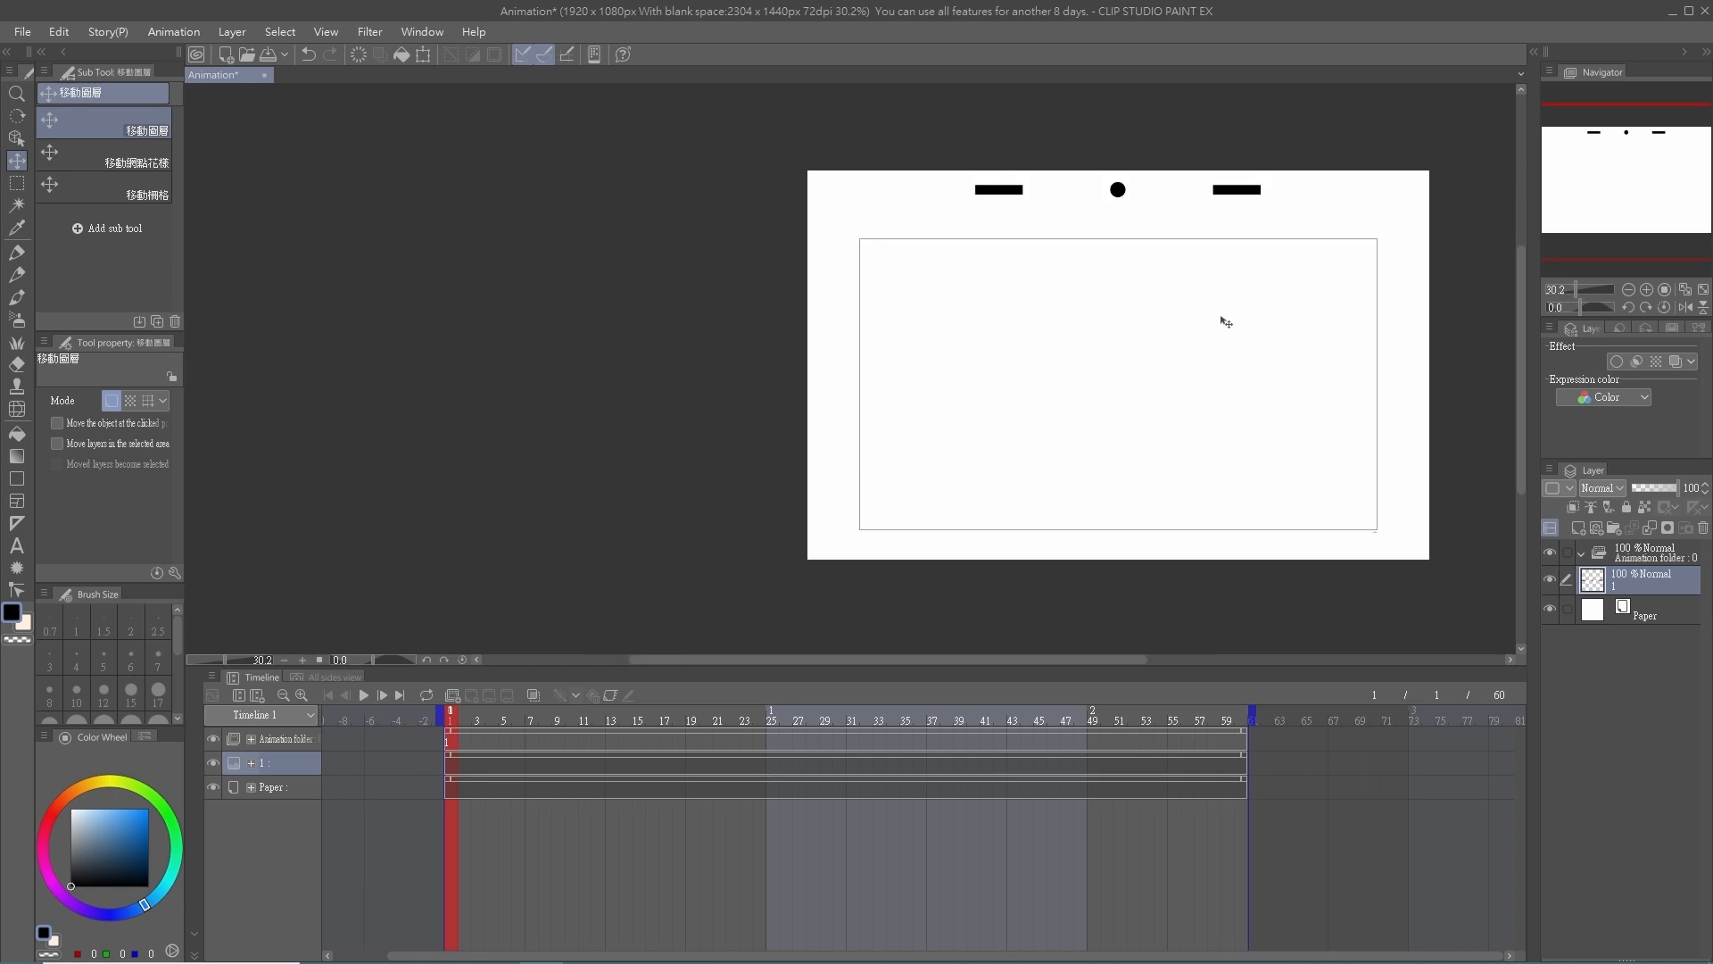
scroll(1073, 438, "down", 3)
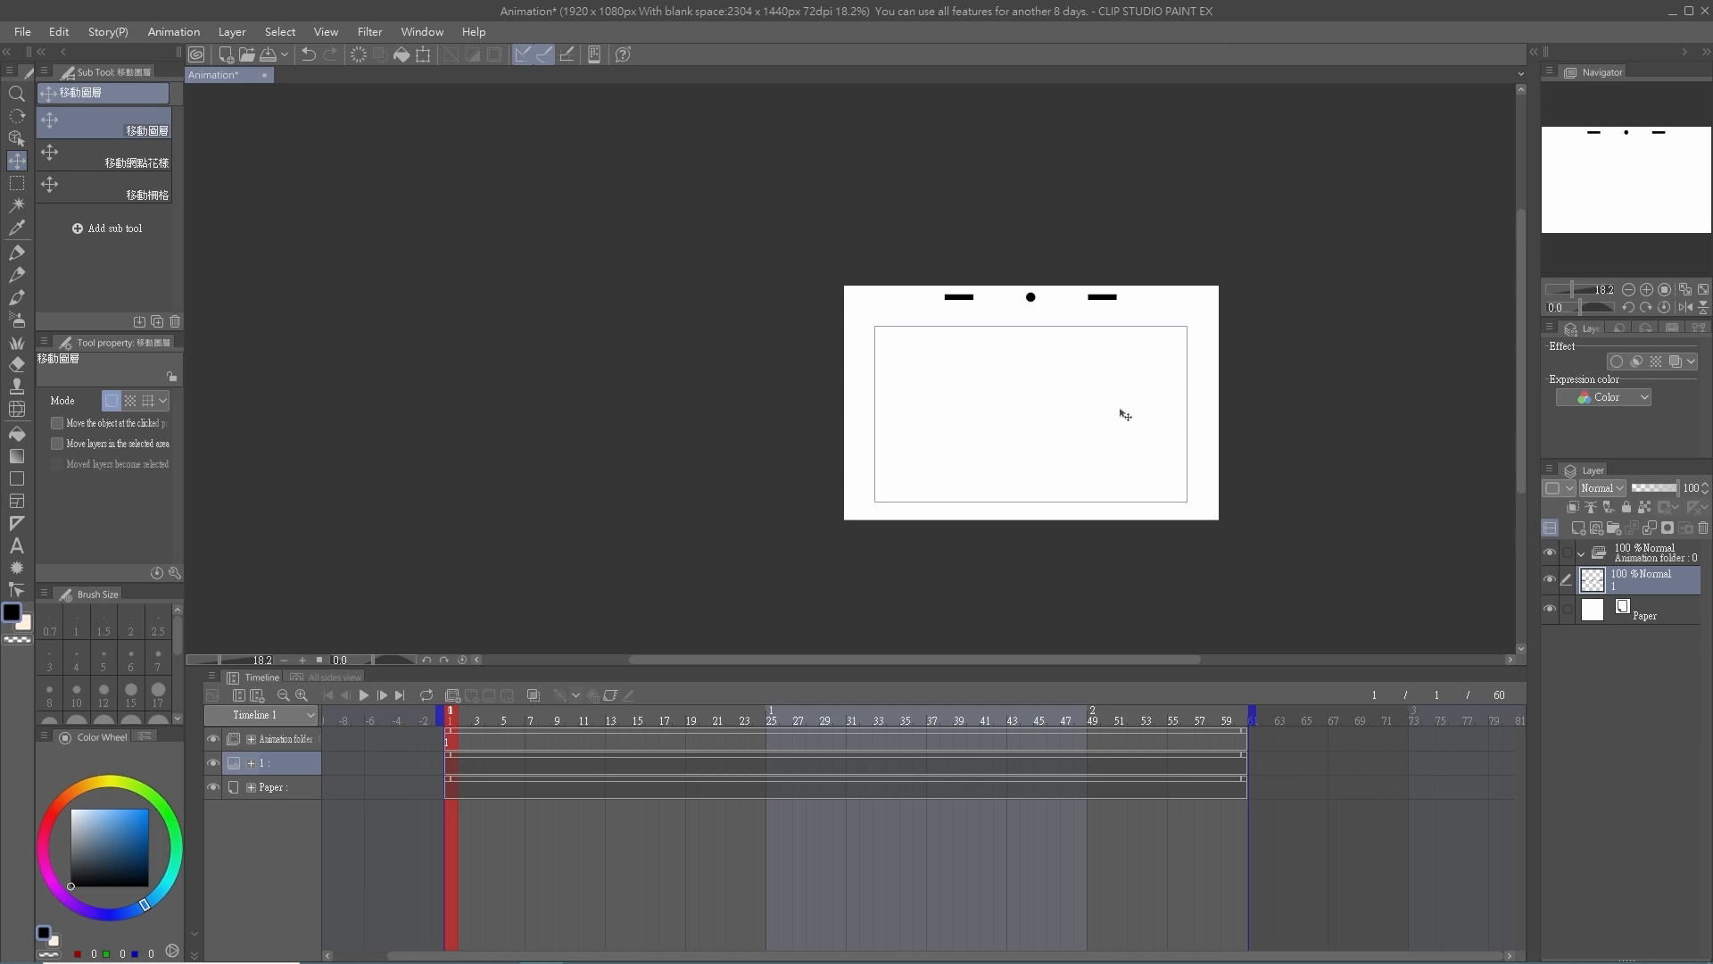
scroll(1147, 419, "up", 2)
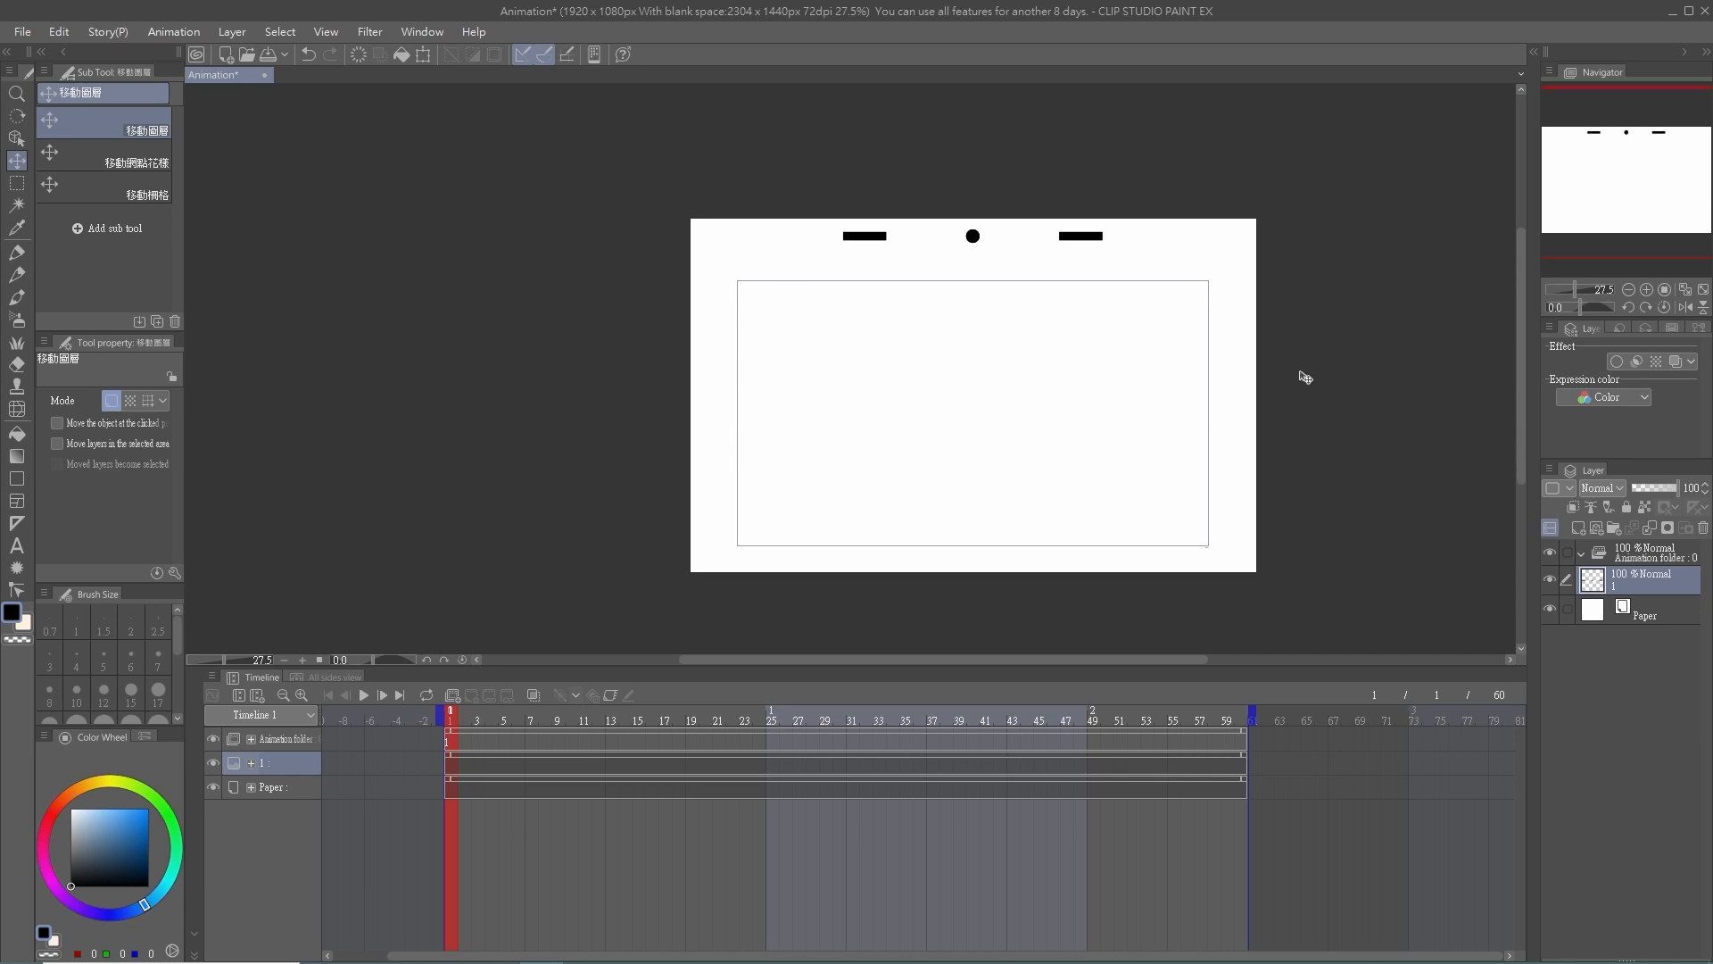
left_click_drag(1620, 581, 1617, 551)
- Rename the peg-hole layer as "- O -" and lock it
double_click(1620, 554)
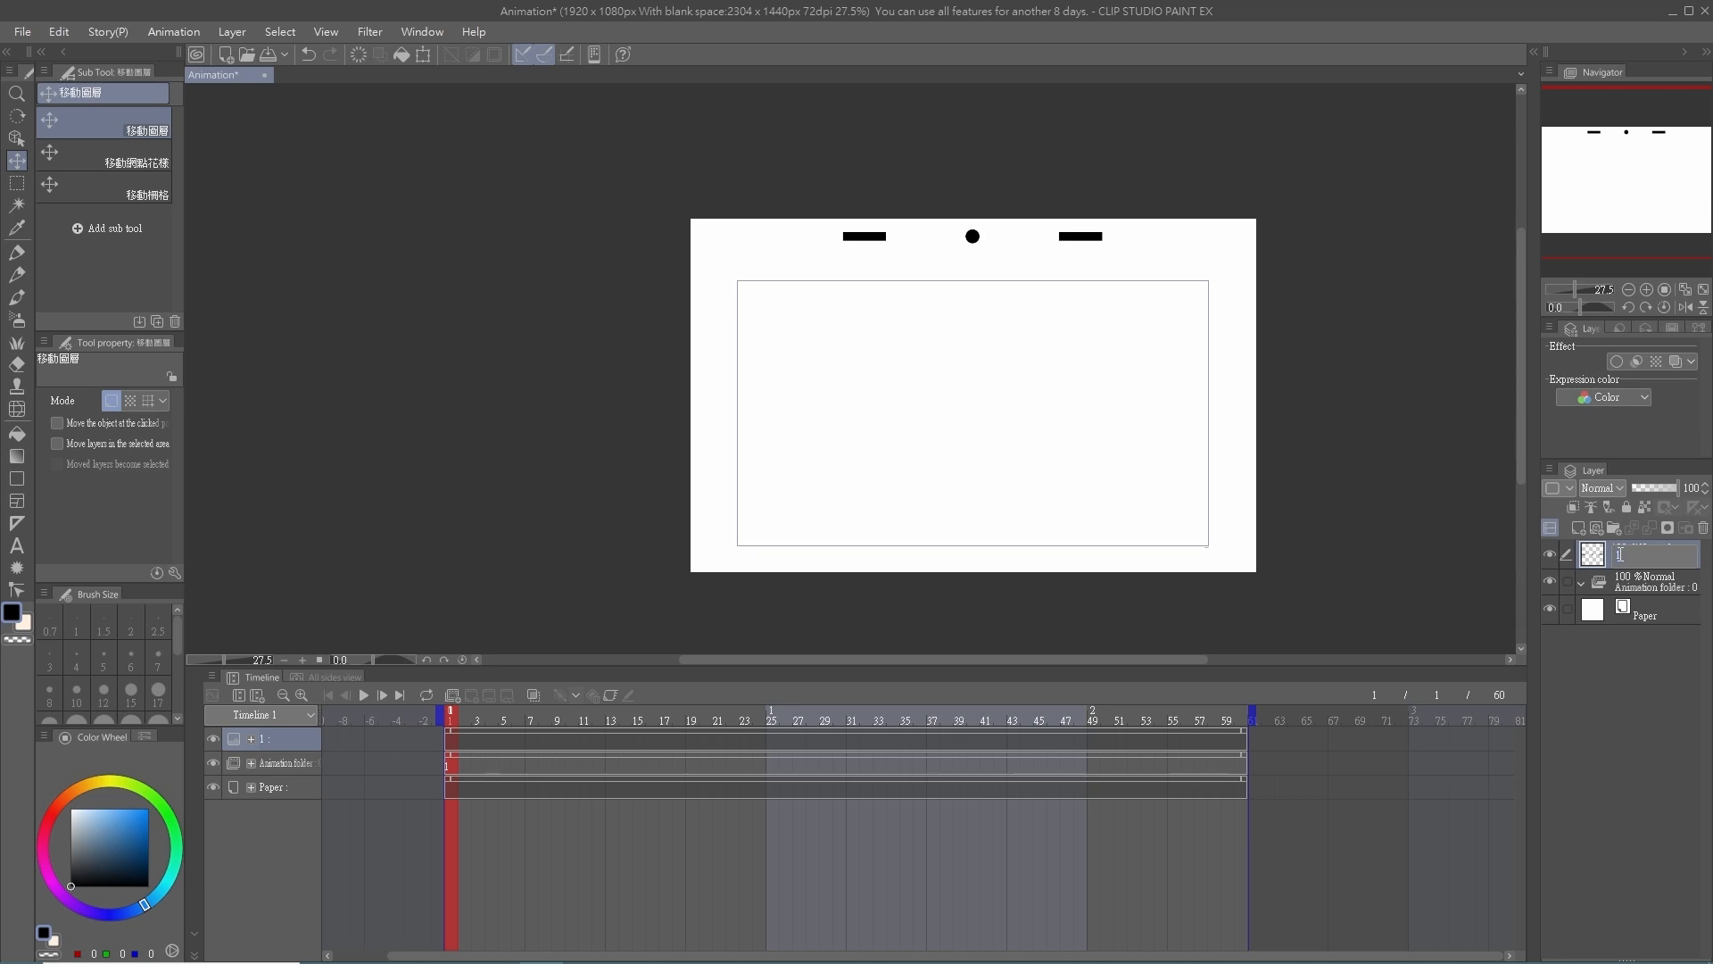
type("_")
key("BackSpace")
type("- O -")
left_click(1631, 505)
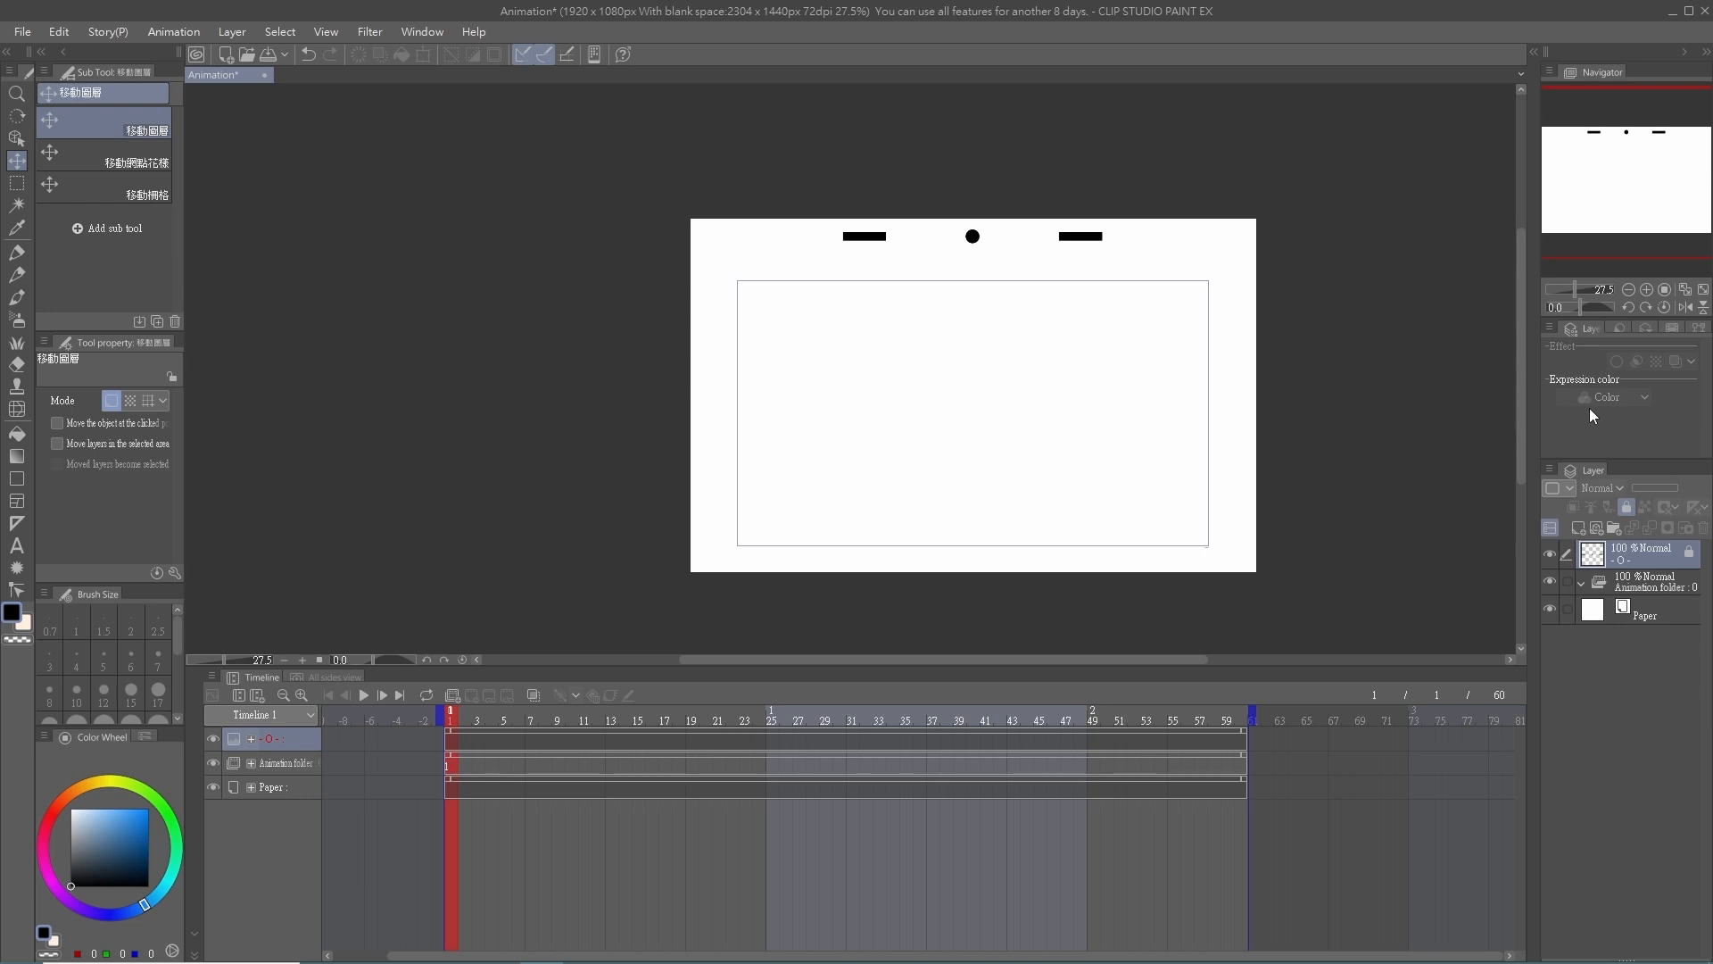
- Rename the animation folder as A and add three more animation folders above it
left_click(1647, 587)
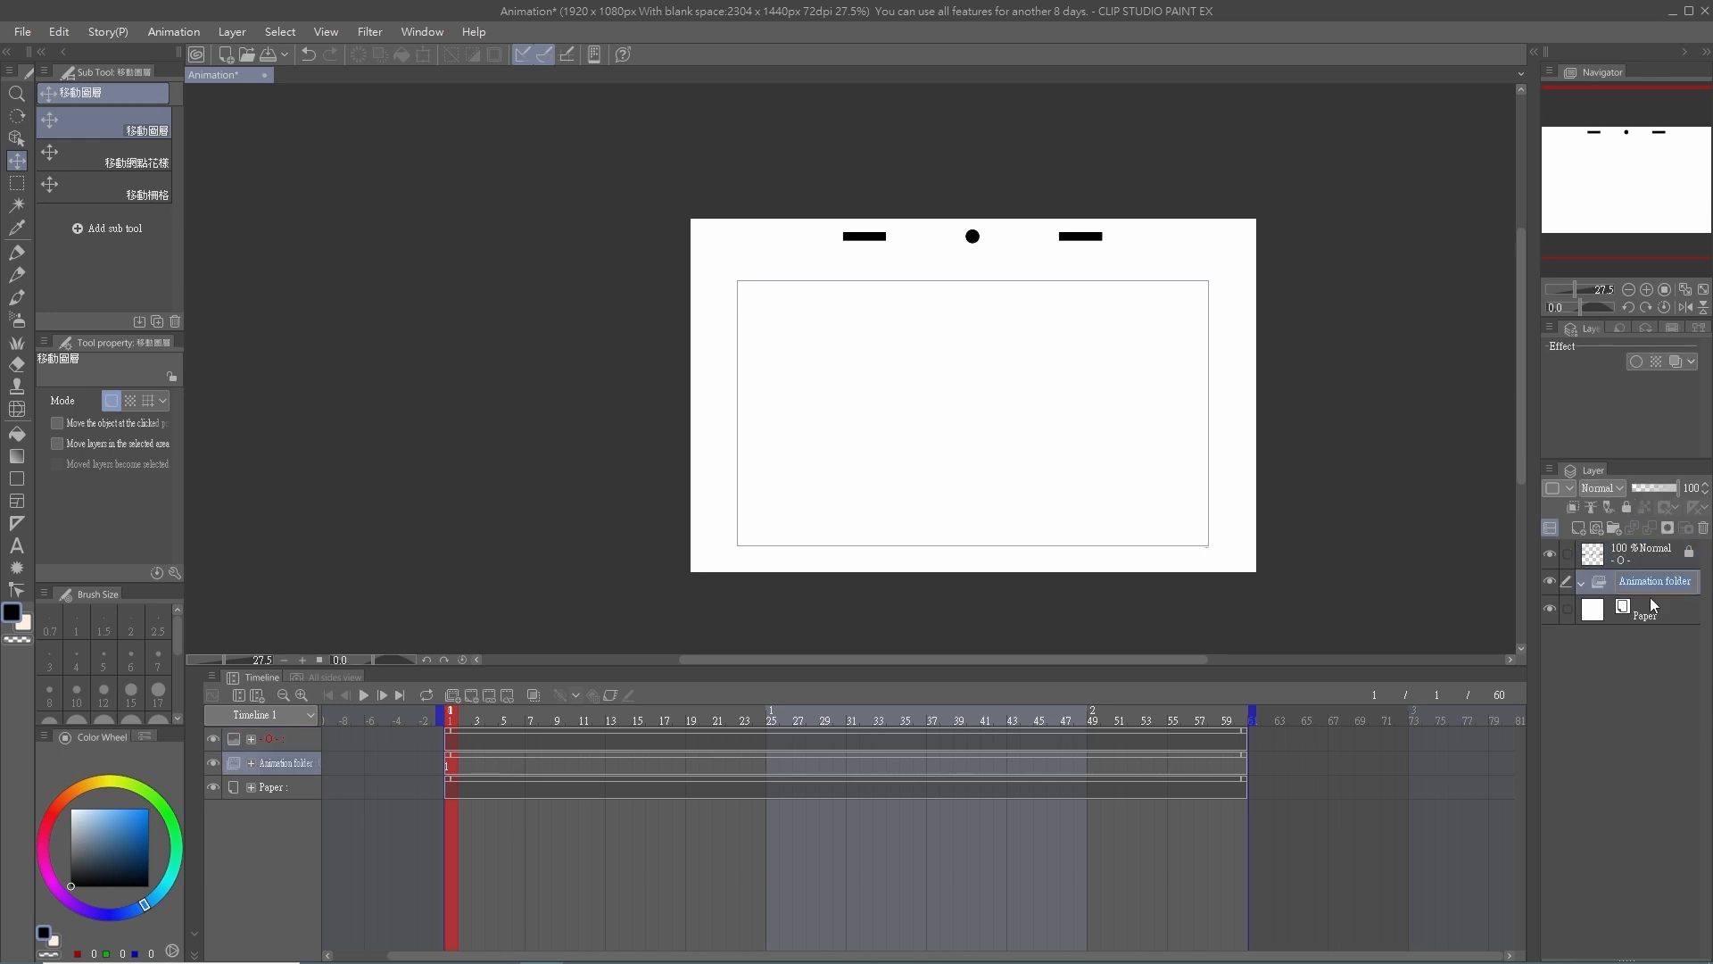
left_click(454, 694)
left_click(452, 694)
left_click(453, 694)
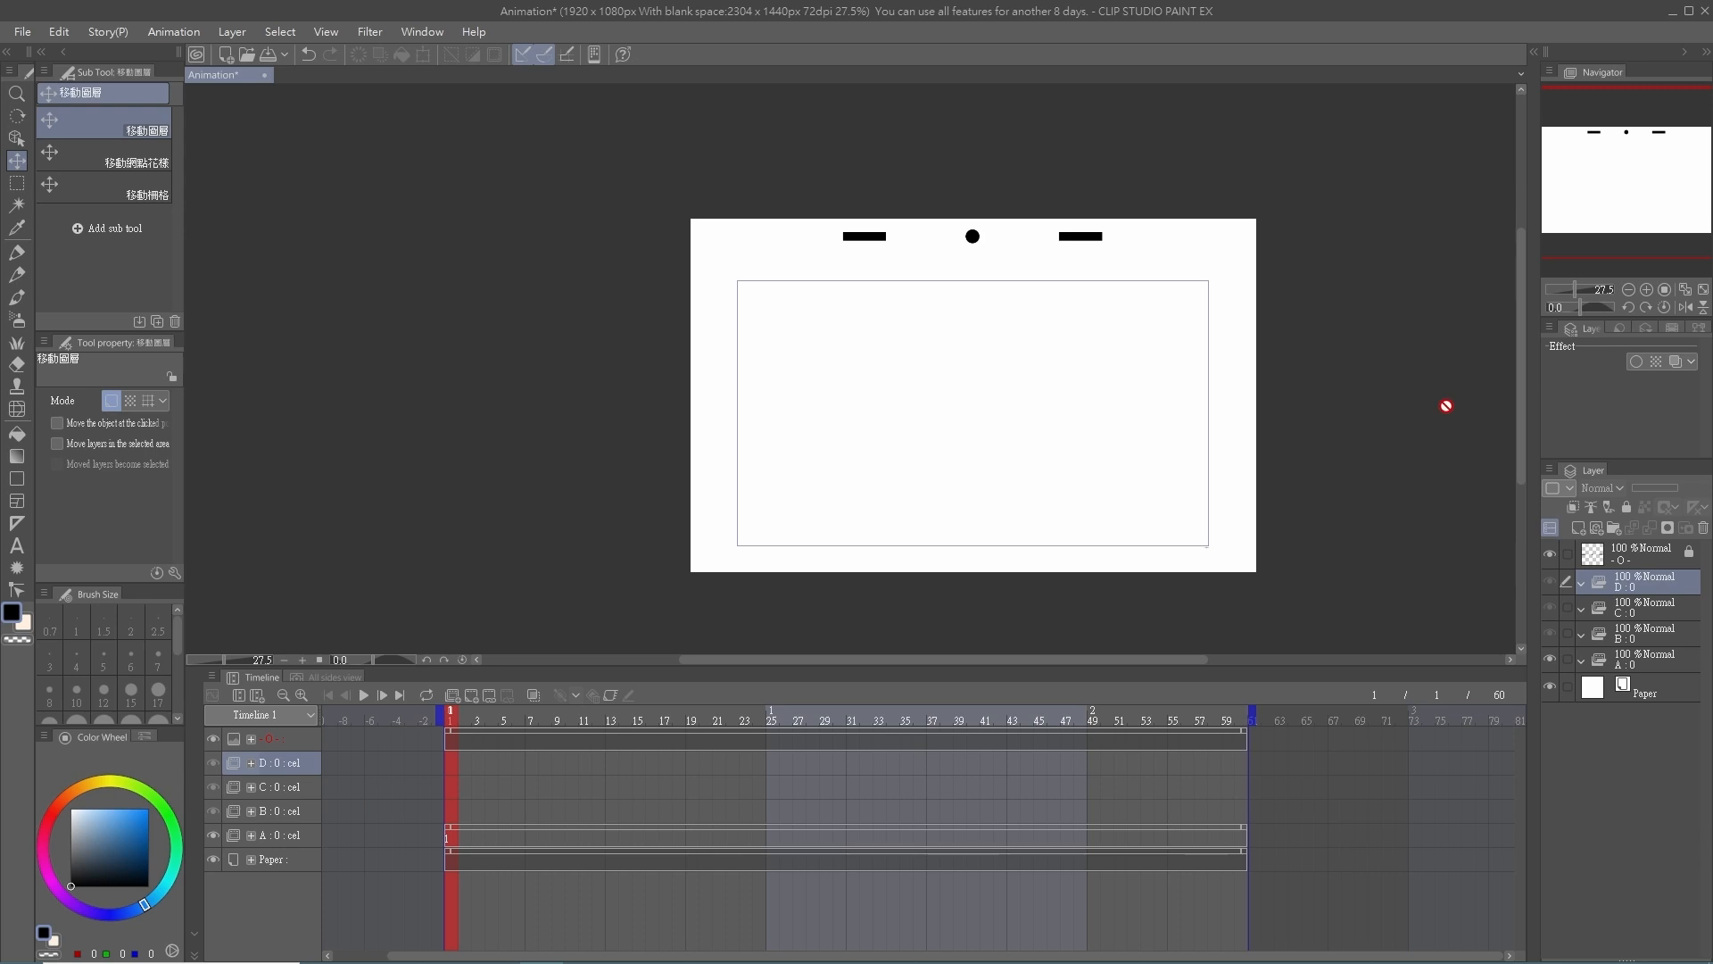
- Open the ADD animation file from the 課程 folder
left_click(22, 32)
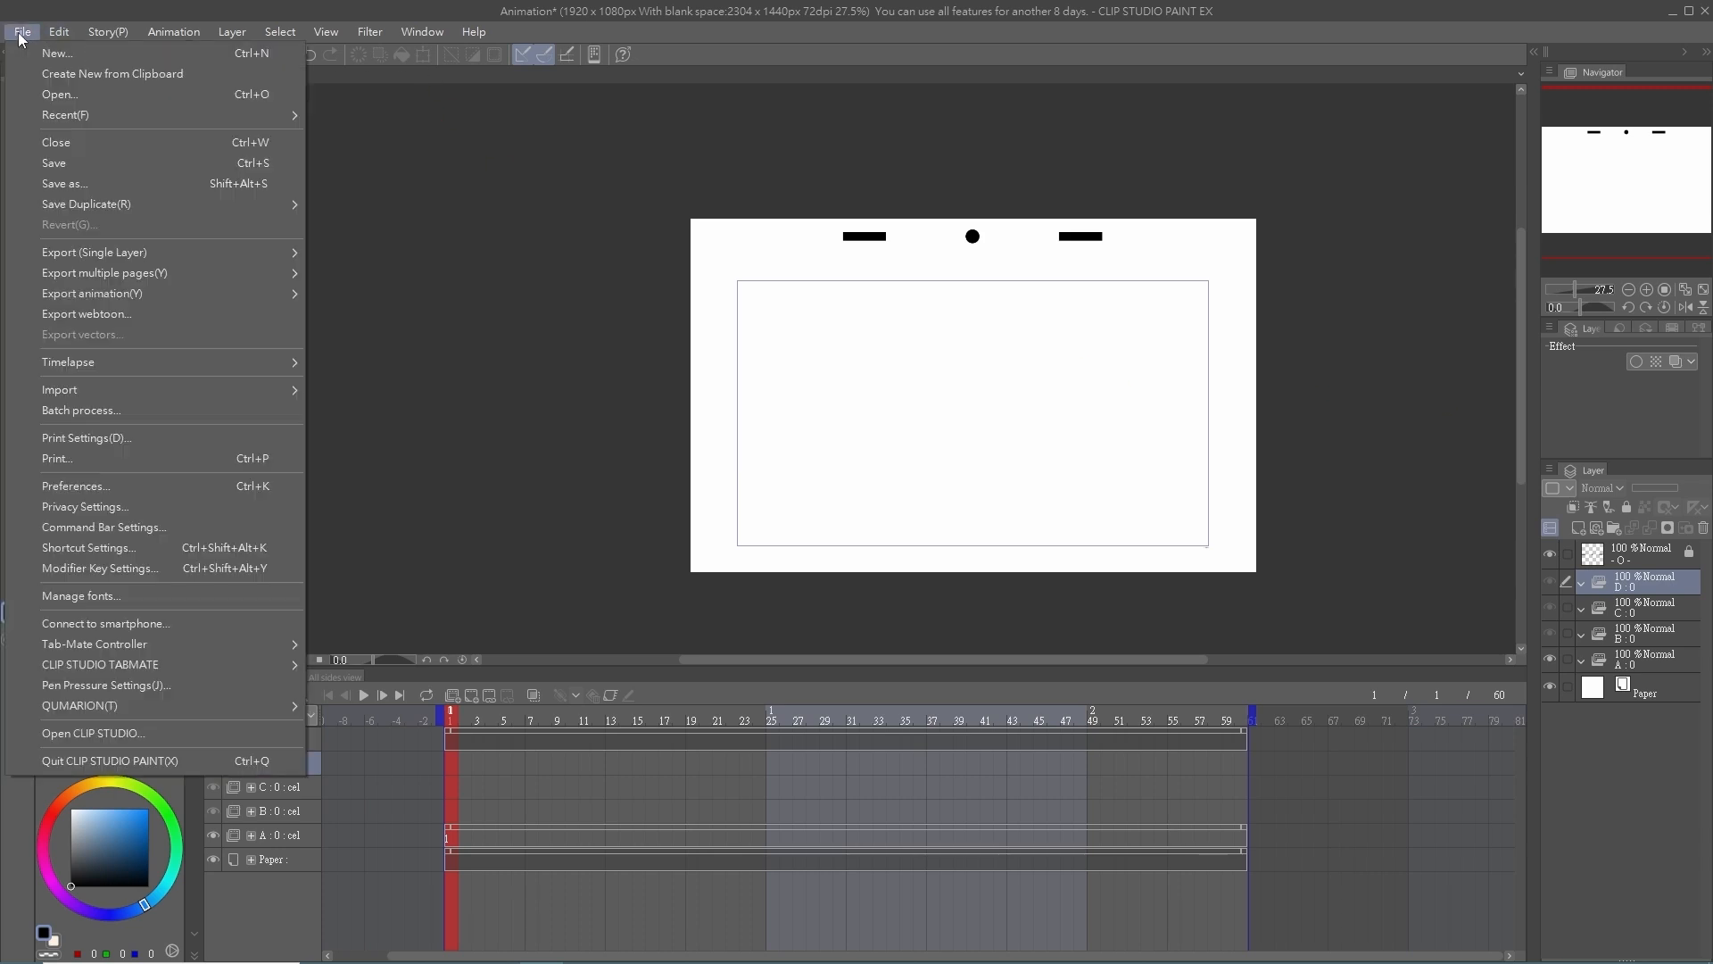
left_click(113, 99)
left_click(785, 330)
key("alt+Up")
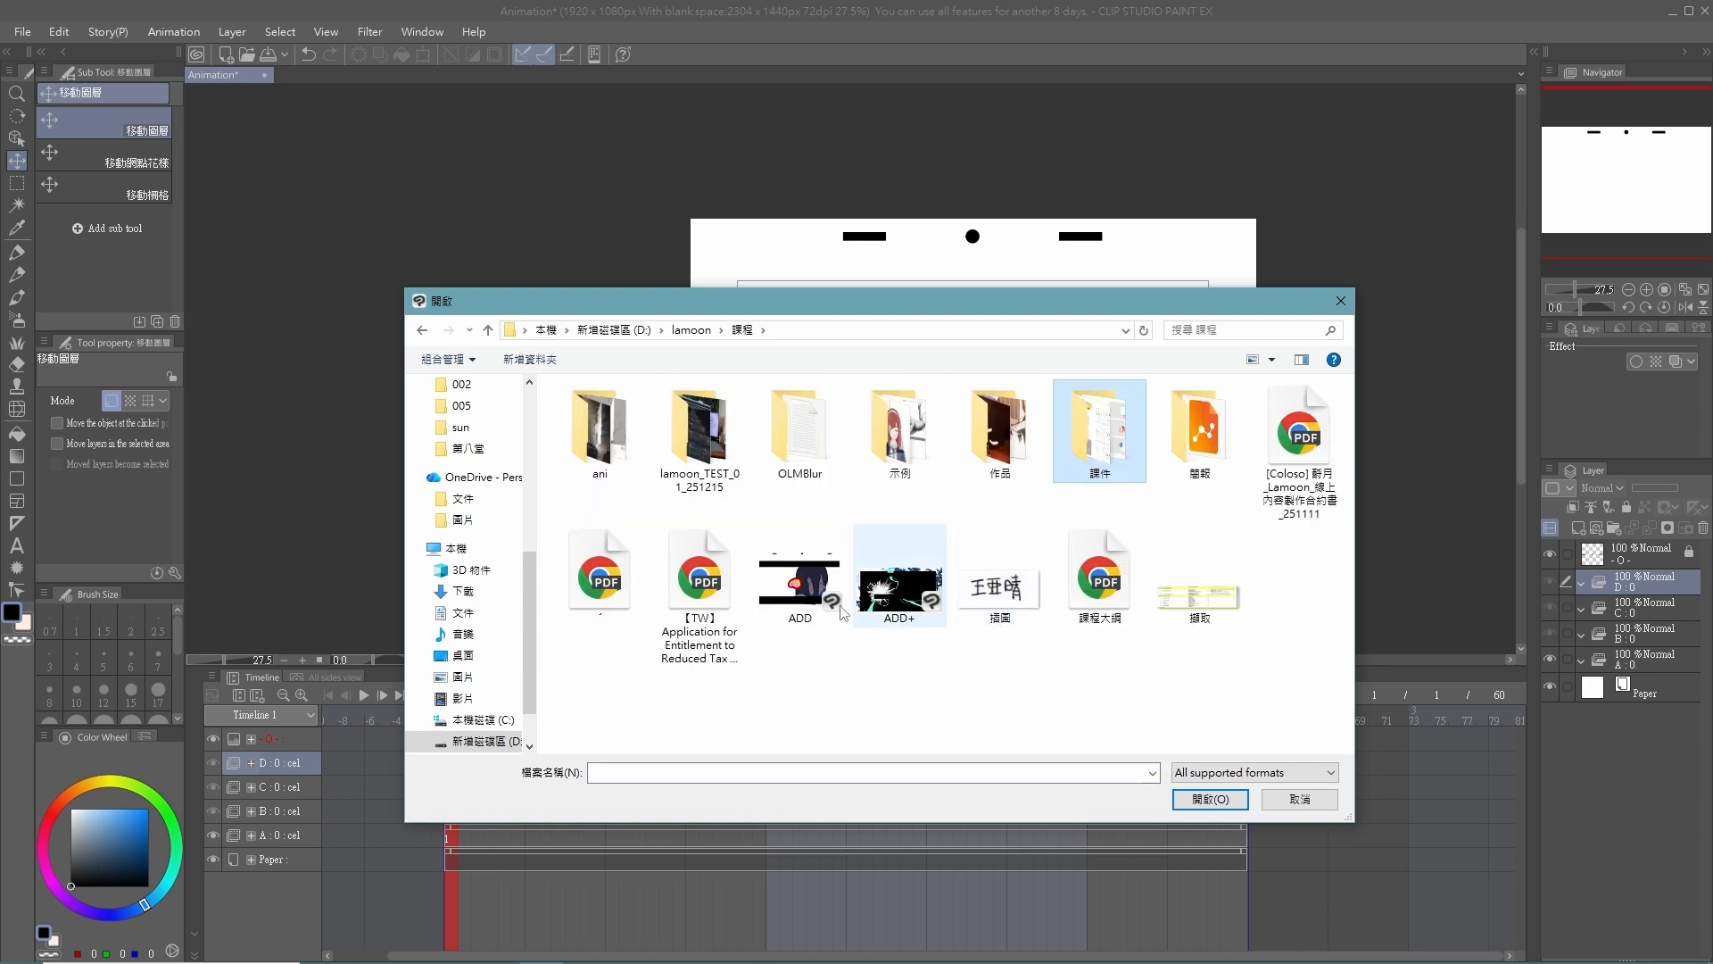
double_click(837, 608)
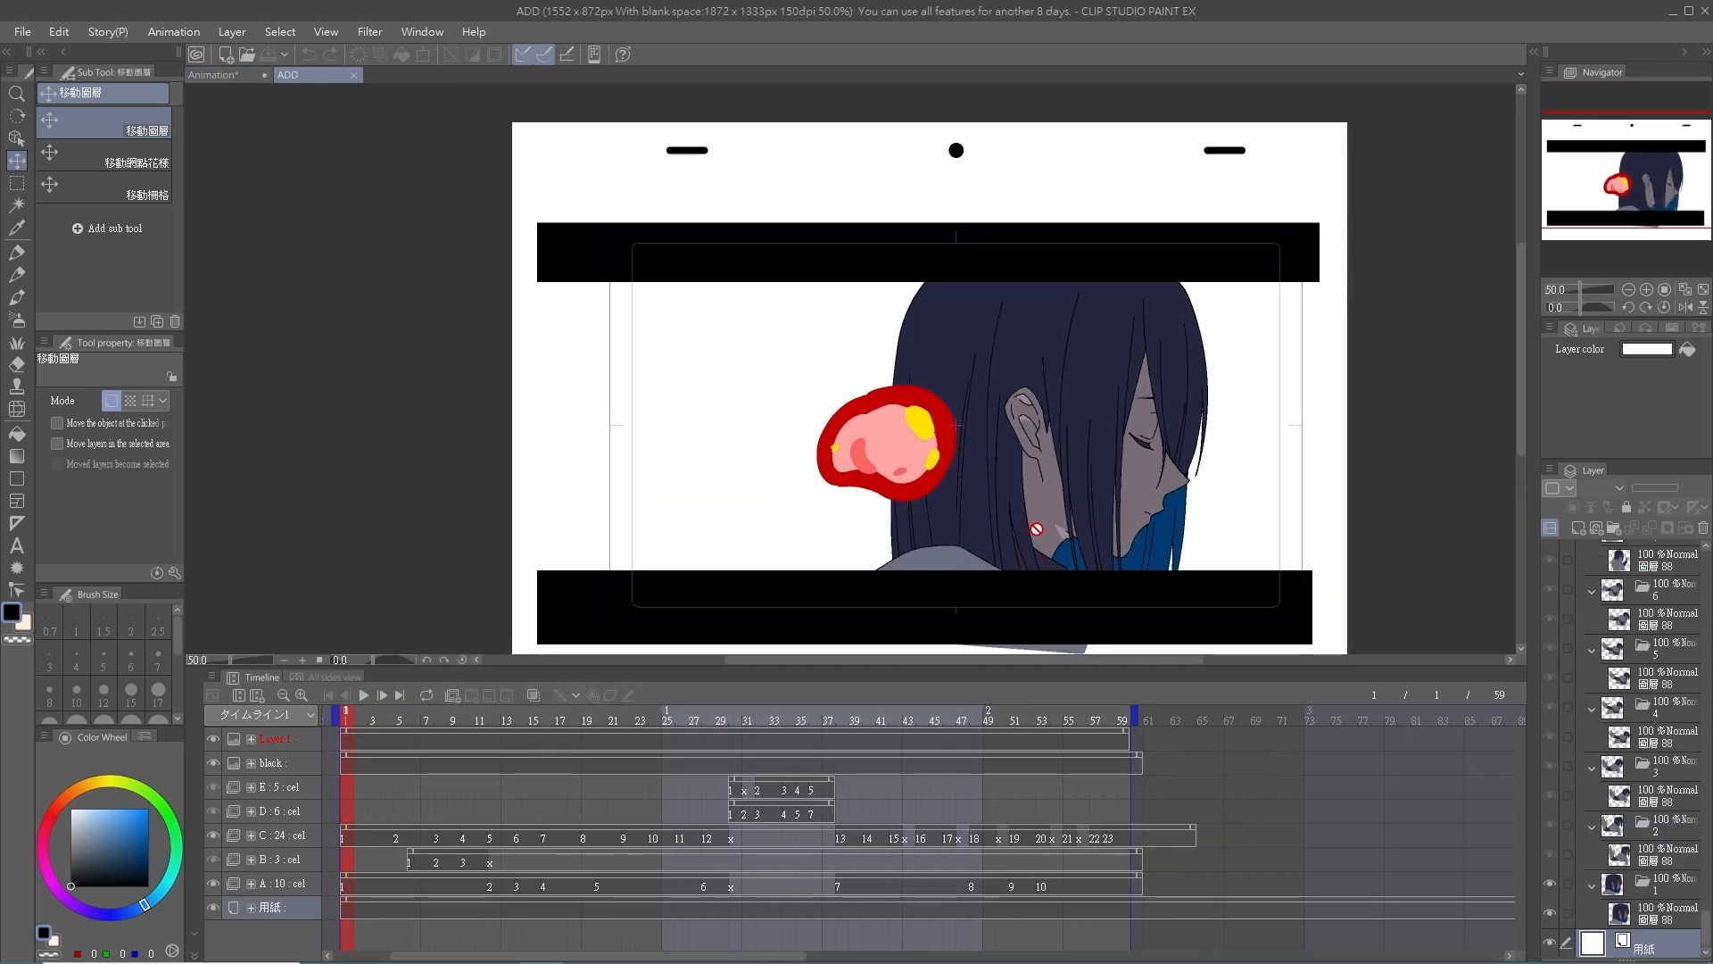
- Hide cel folders B to E and toggle the visibility of folder A to examine its base drawing
scroll(1036, 529, "up", 1)
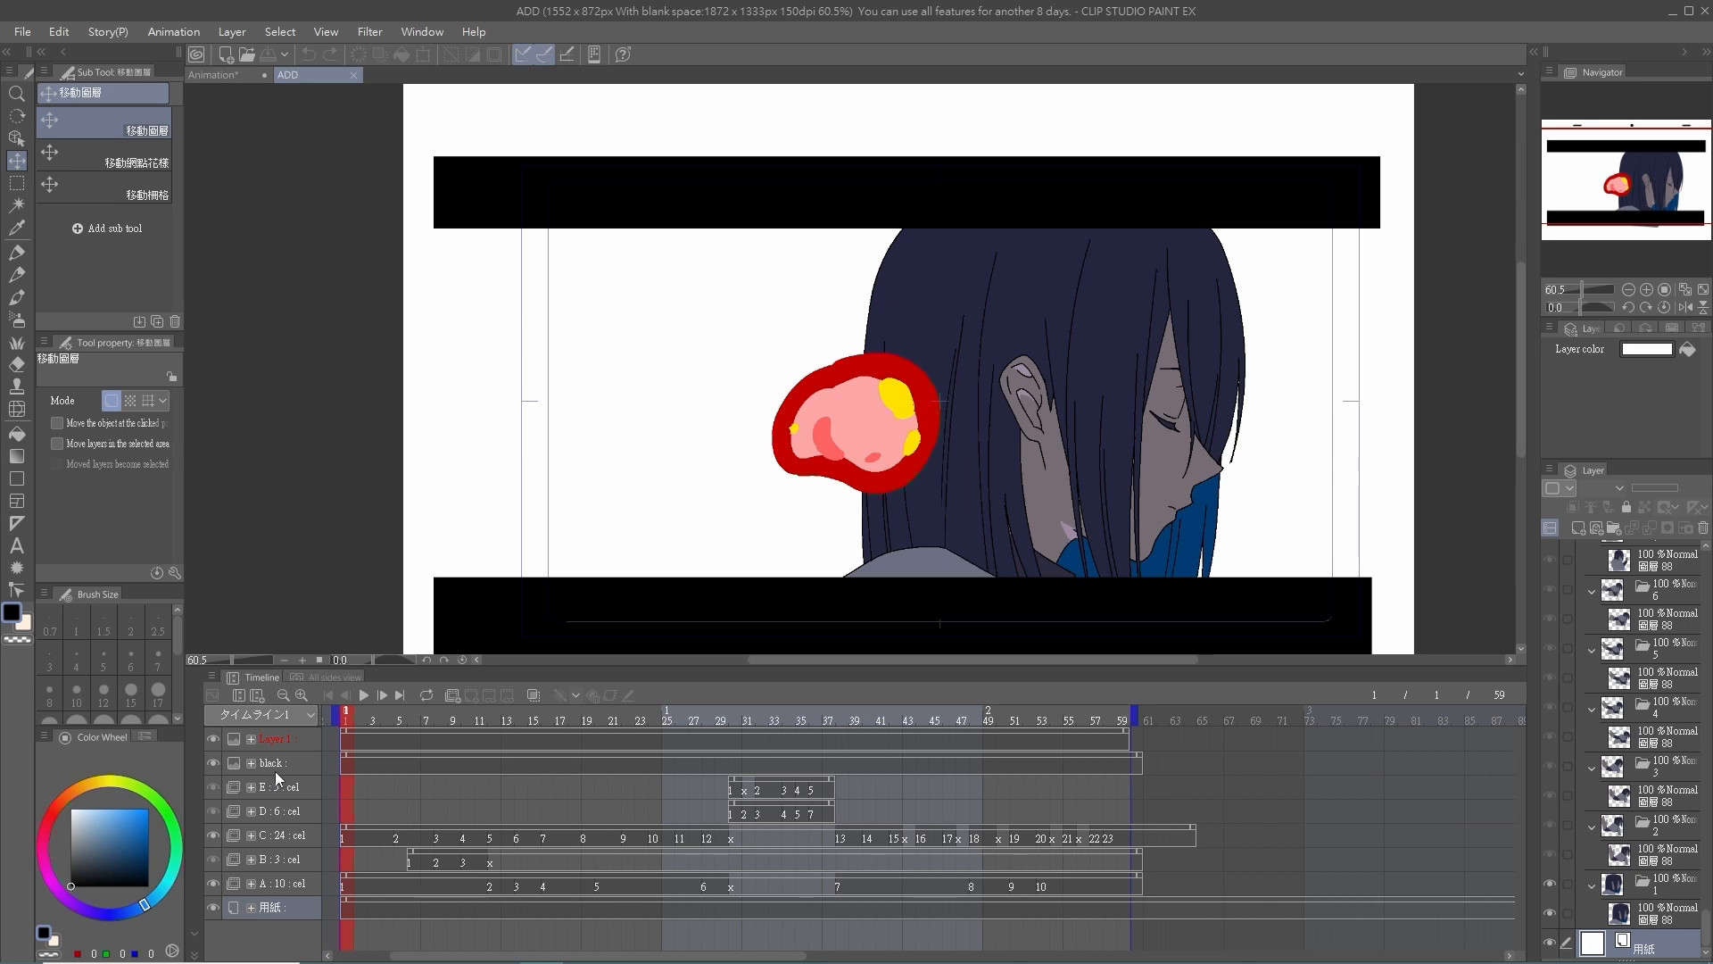
left_click(212, 860)
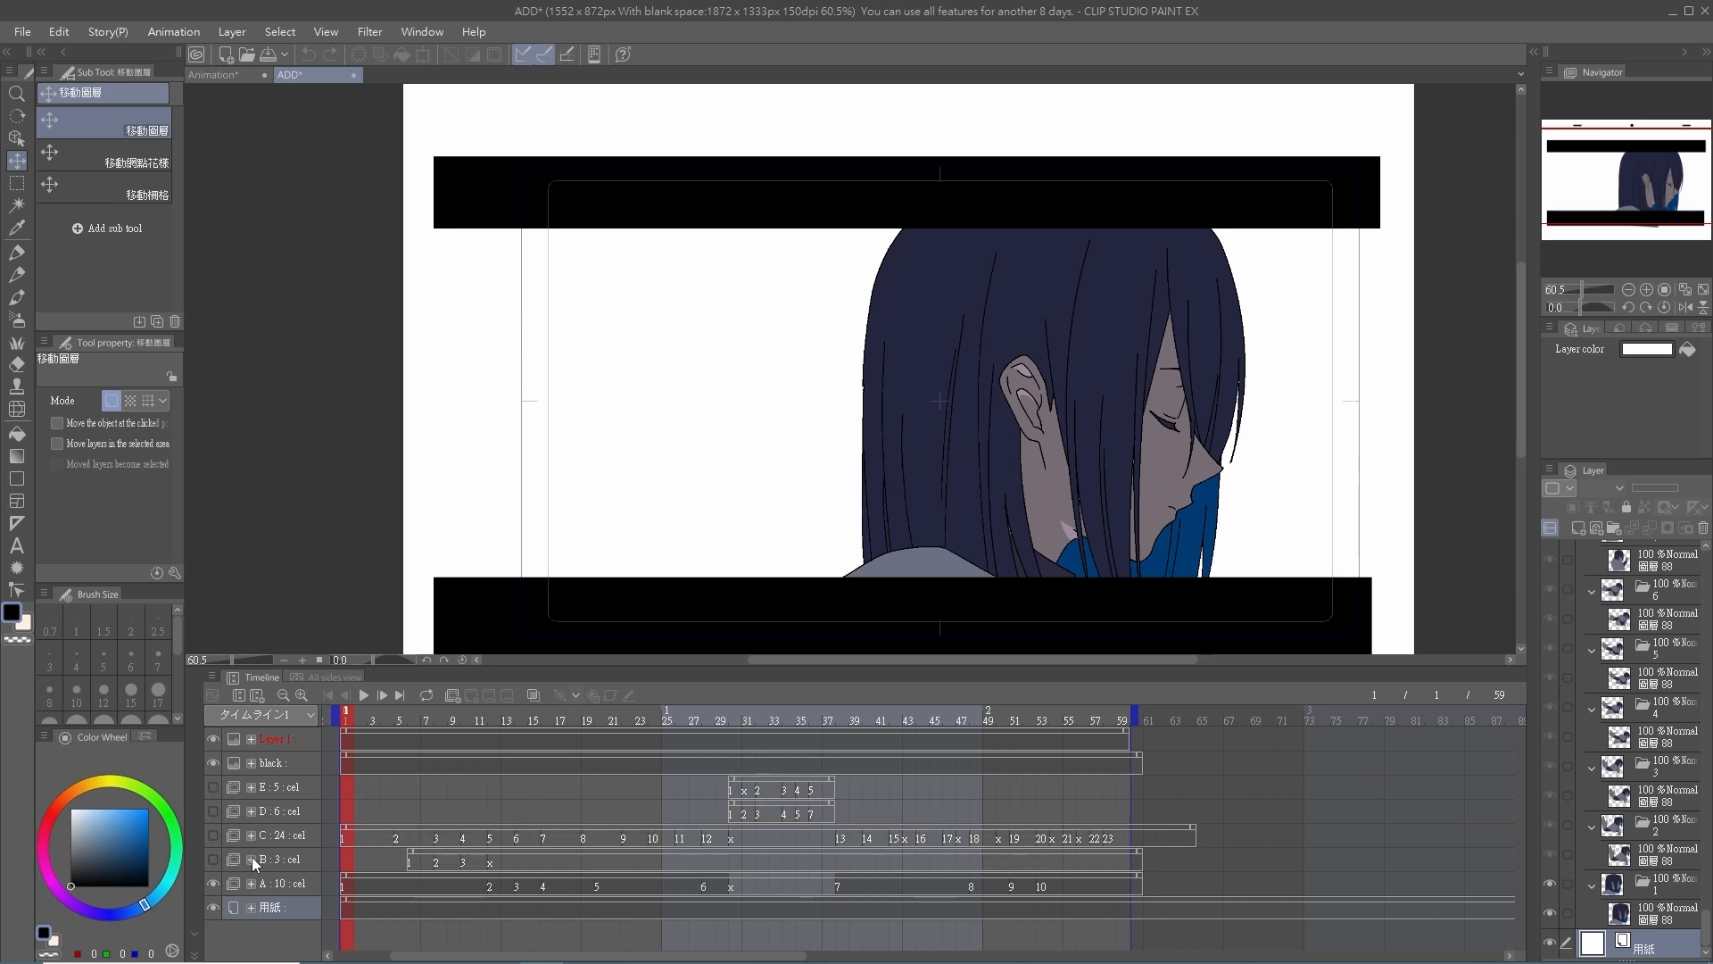
left_click(212, 884)
left_click(212, 883)
scroll(897, 504, "down", 1)
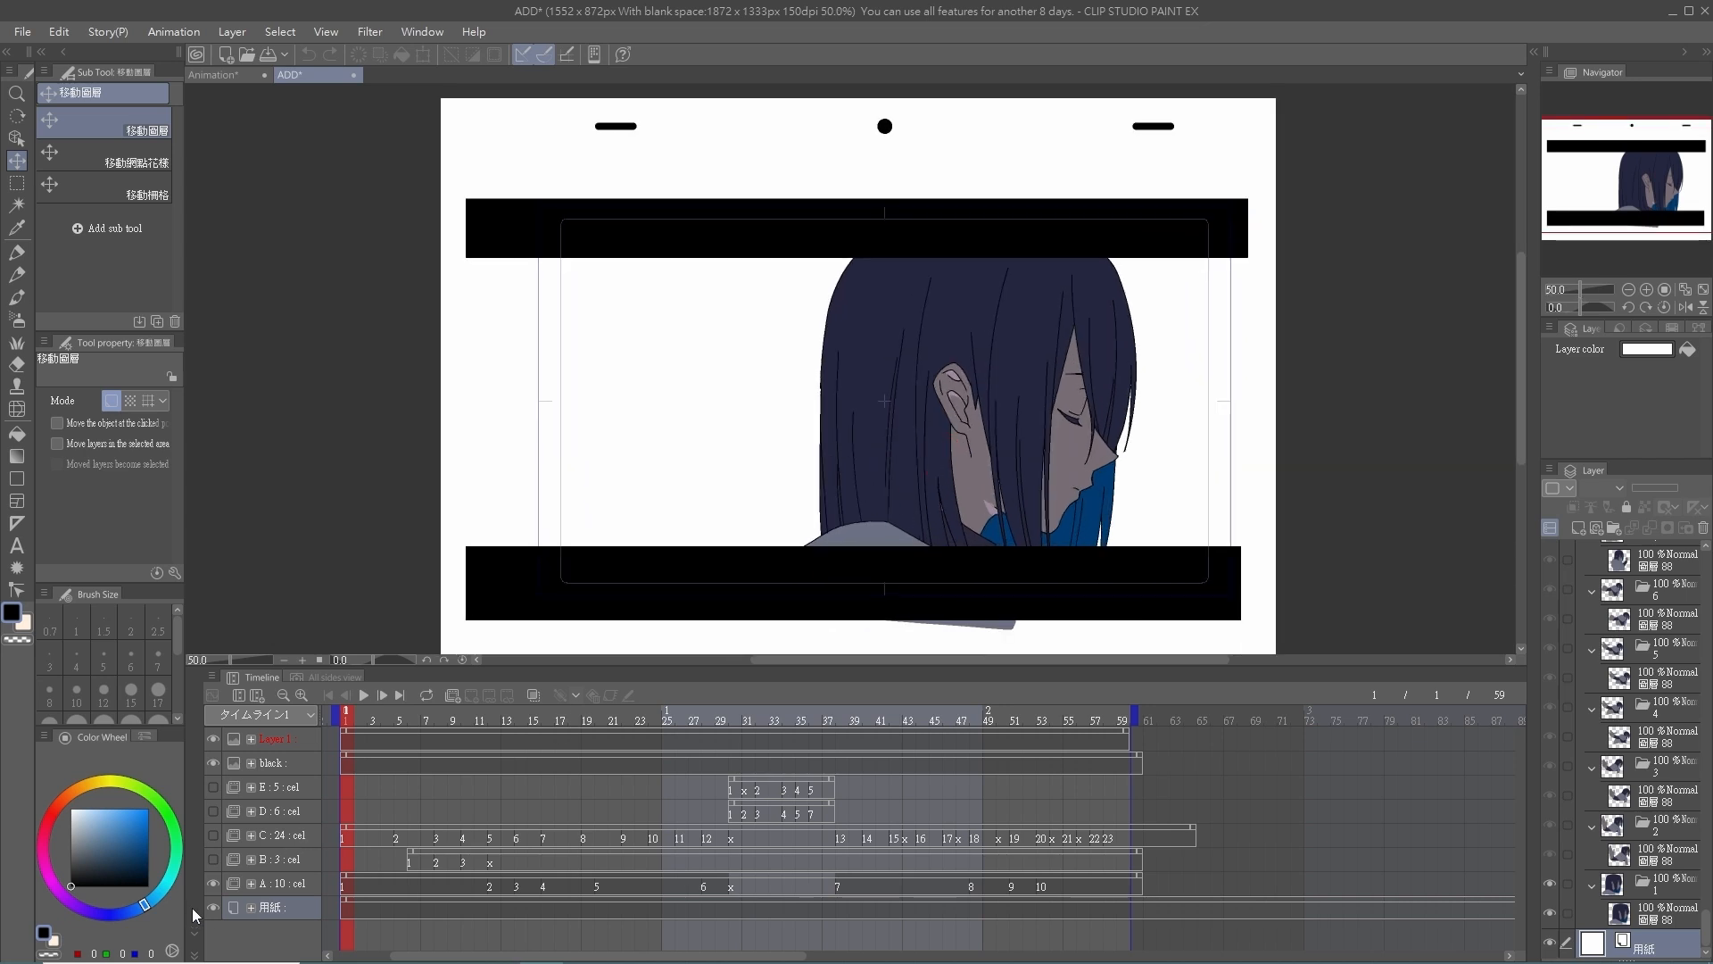
left_click(211, 886)
left_click(209, 885)
- Show cel folders B to E again and scrub through the timeline to review the combined animation
left_click_drag(211, 861, 211, 790)
left_click_drag(462, 726, 922, 730)
left_click_drag(778, 757, 398, 861)
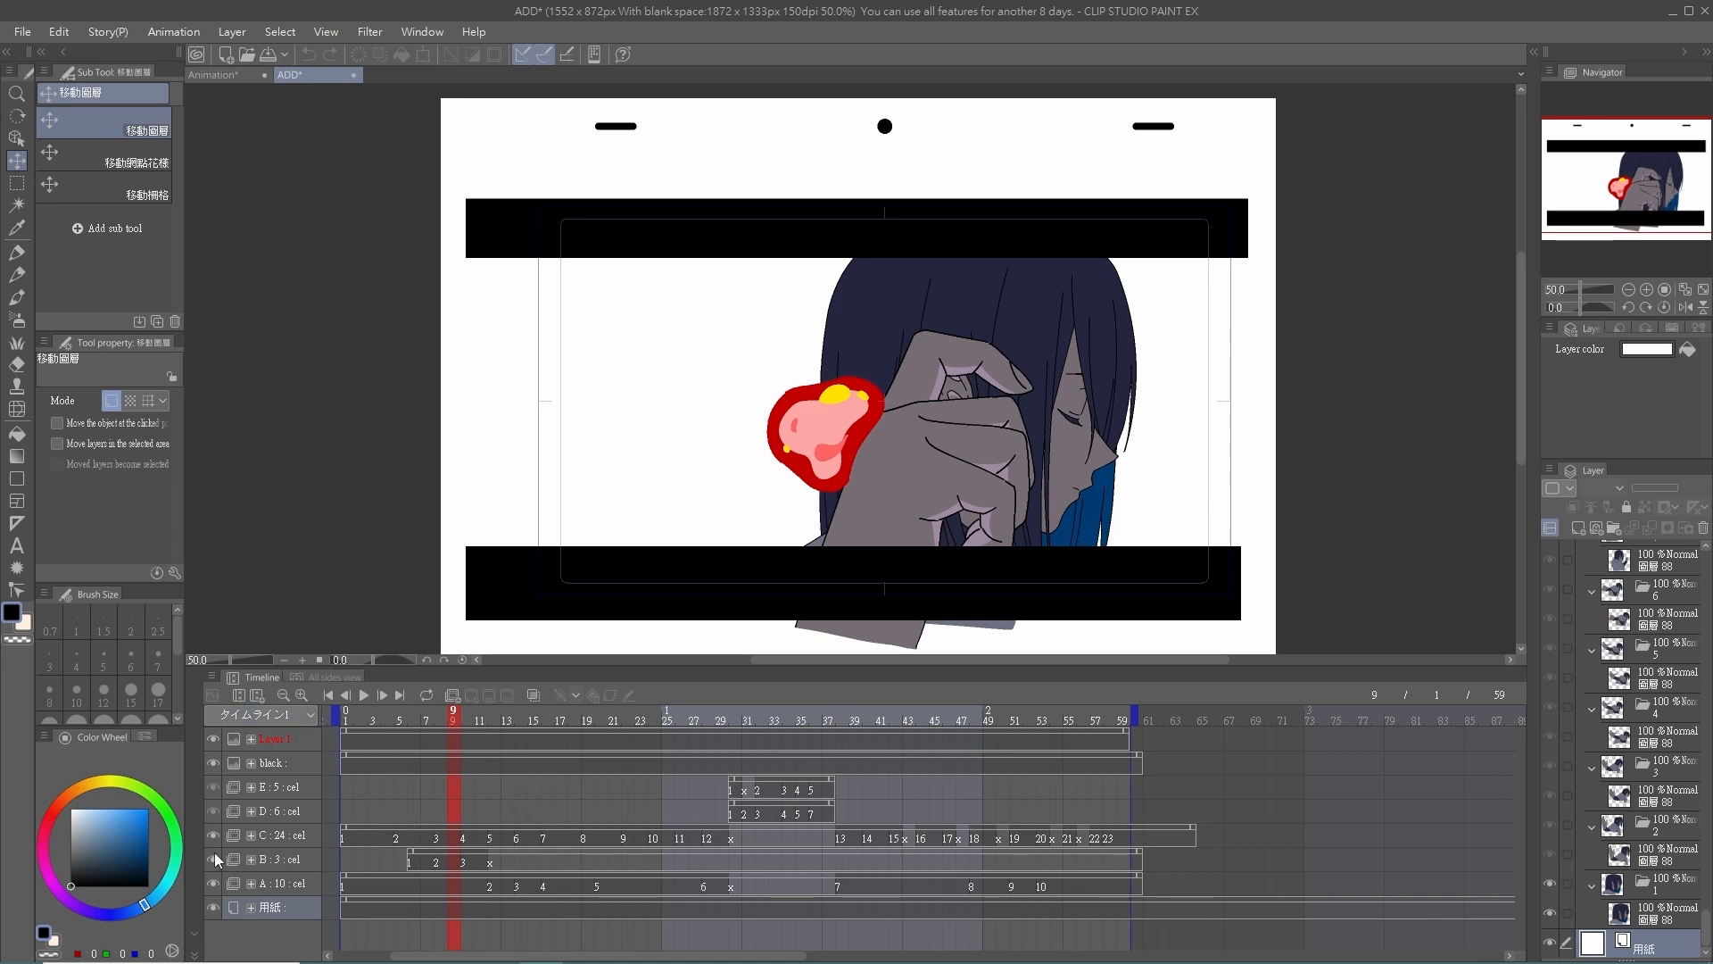
- Hide cel folders C to E and toggle folder B to examine its hand drawings over folder A
left_click_drag(213, 832, 211, 782)
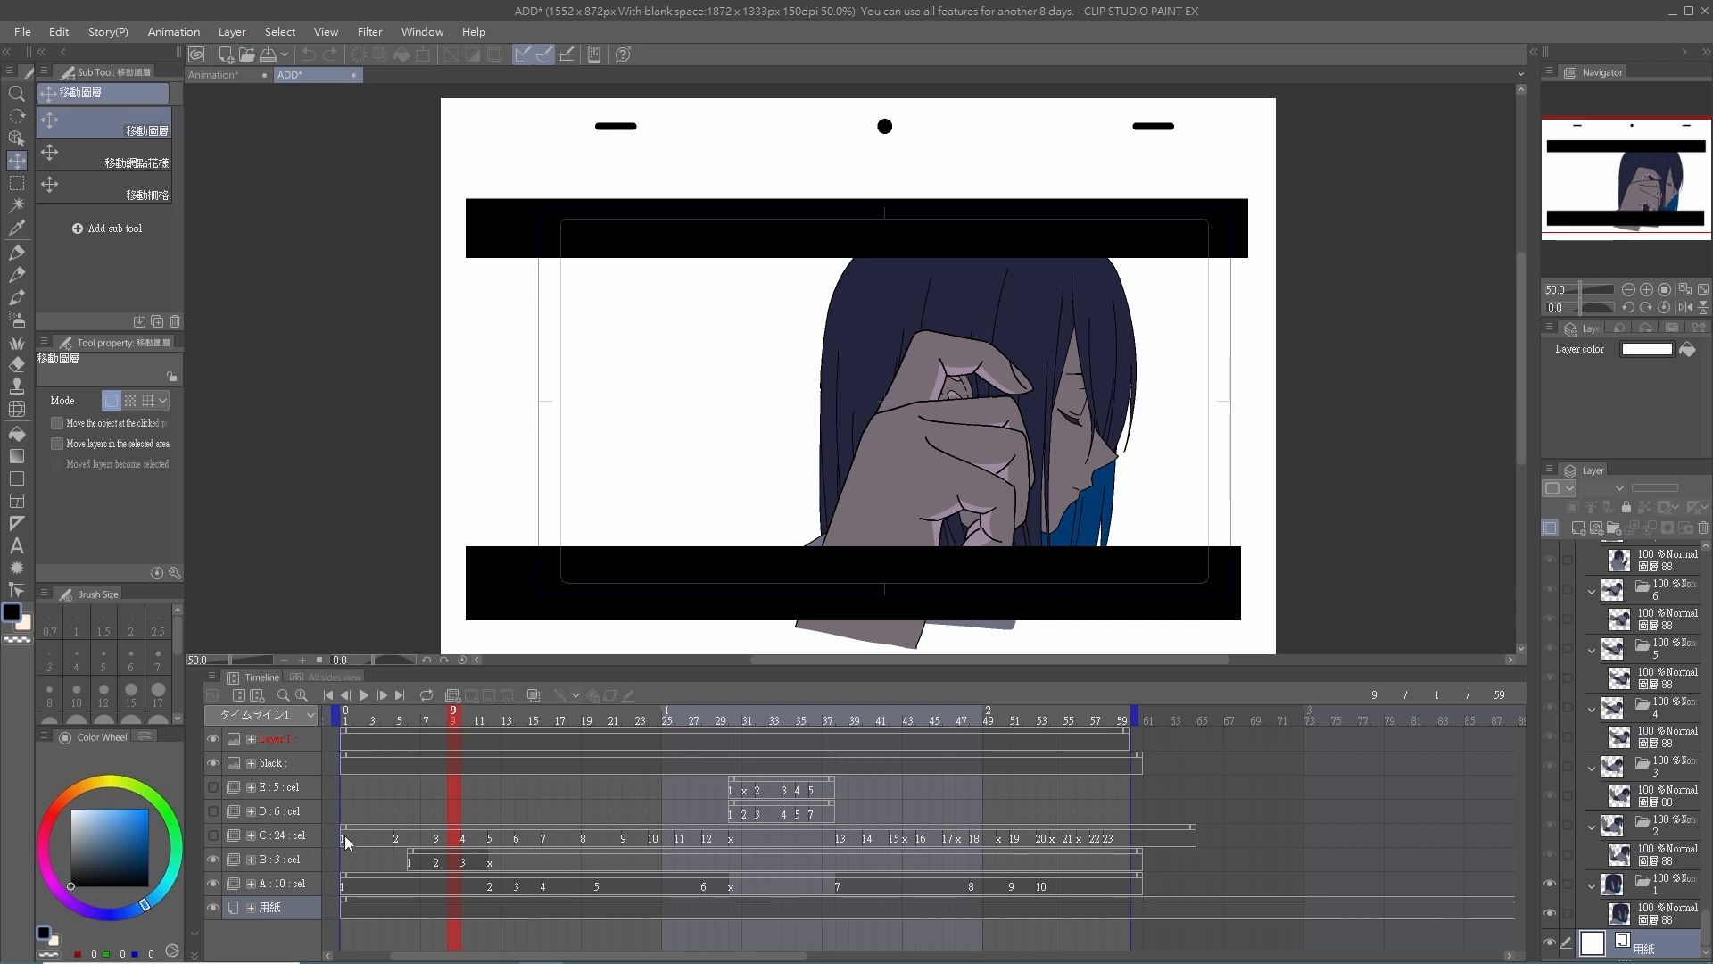
left_click_drag(421, 720, 448, 761)
left_click(481, 862)
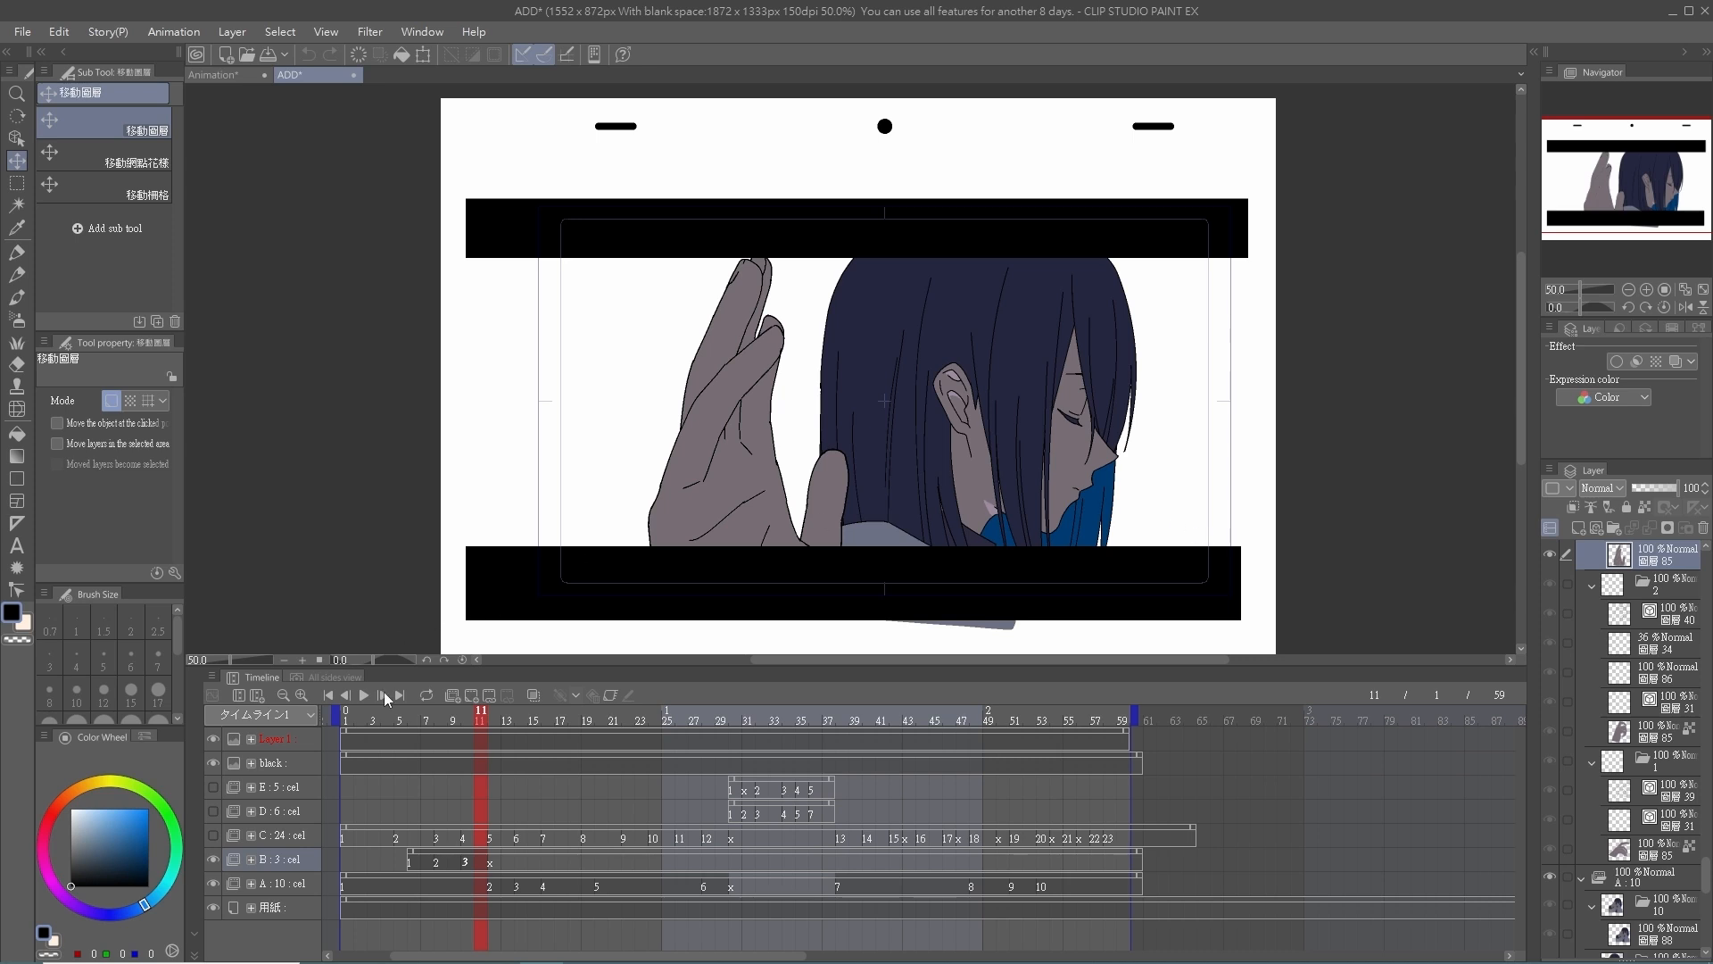
left_click(218, 858)
left_click(218, 858)
- Scrub the opening frames up to frame 12 and select cel 2 in folder A to compare folders A and B
left_click_drag(424, 719, 455, 738)
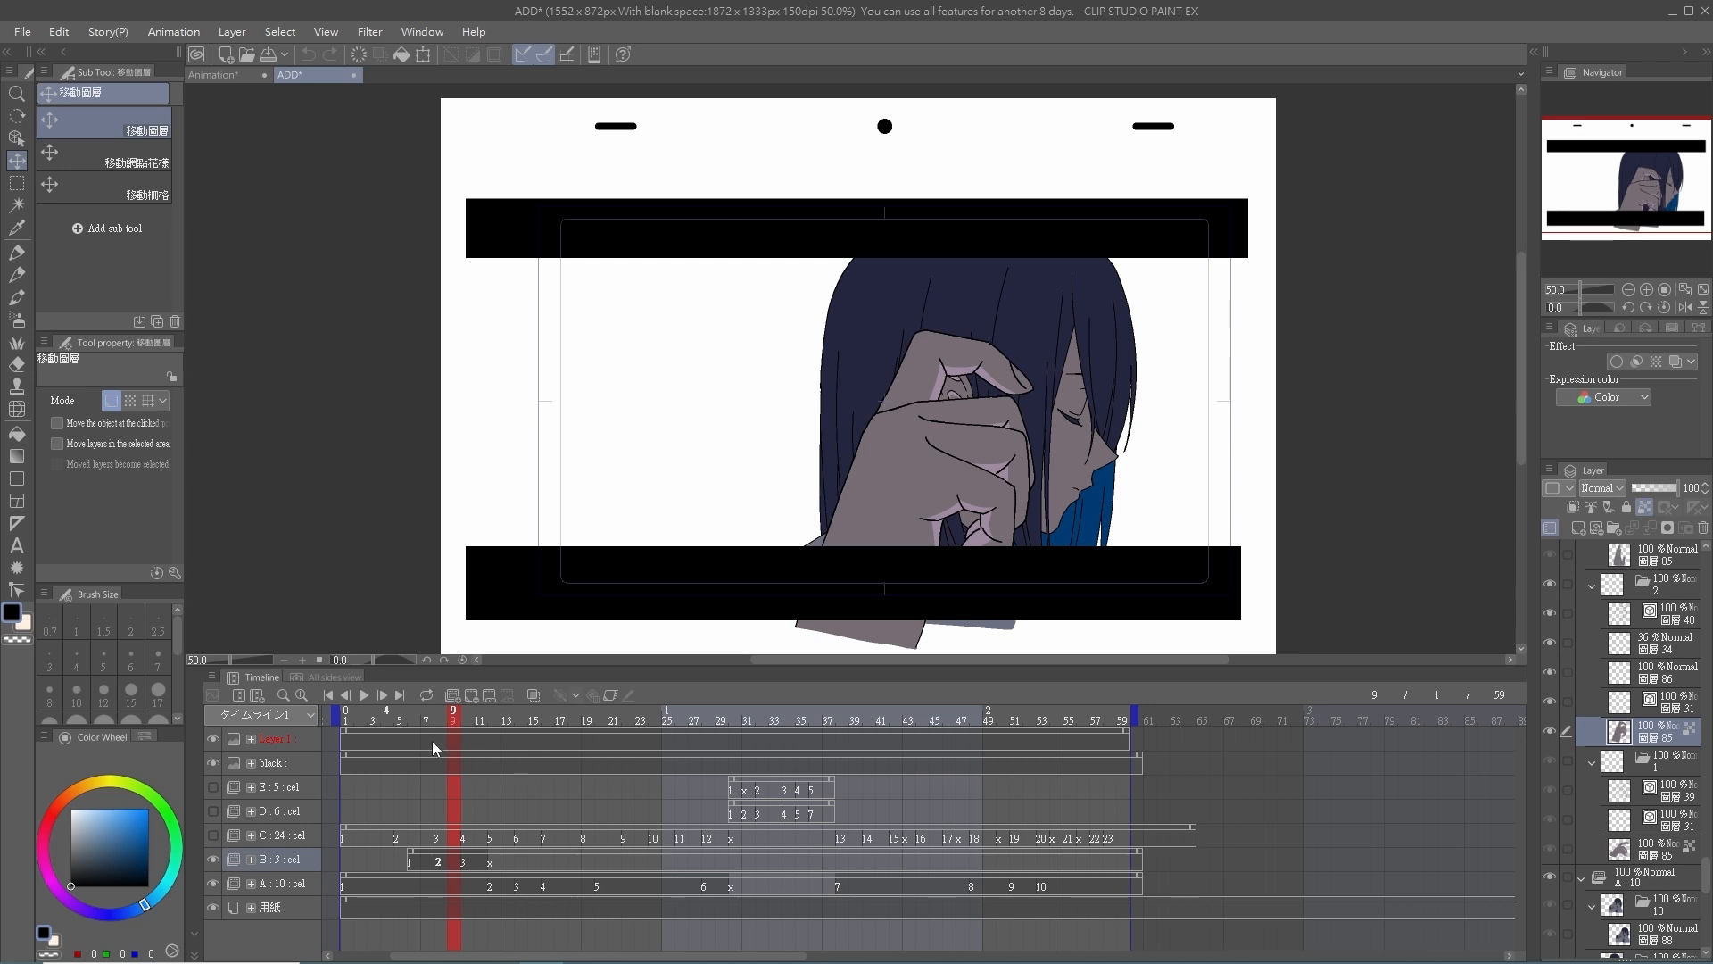
left_click_drag(401, 717, 495, 869)
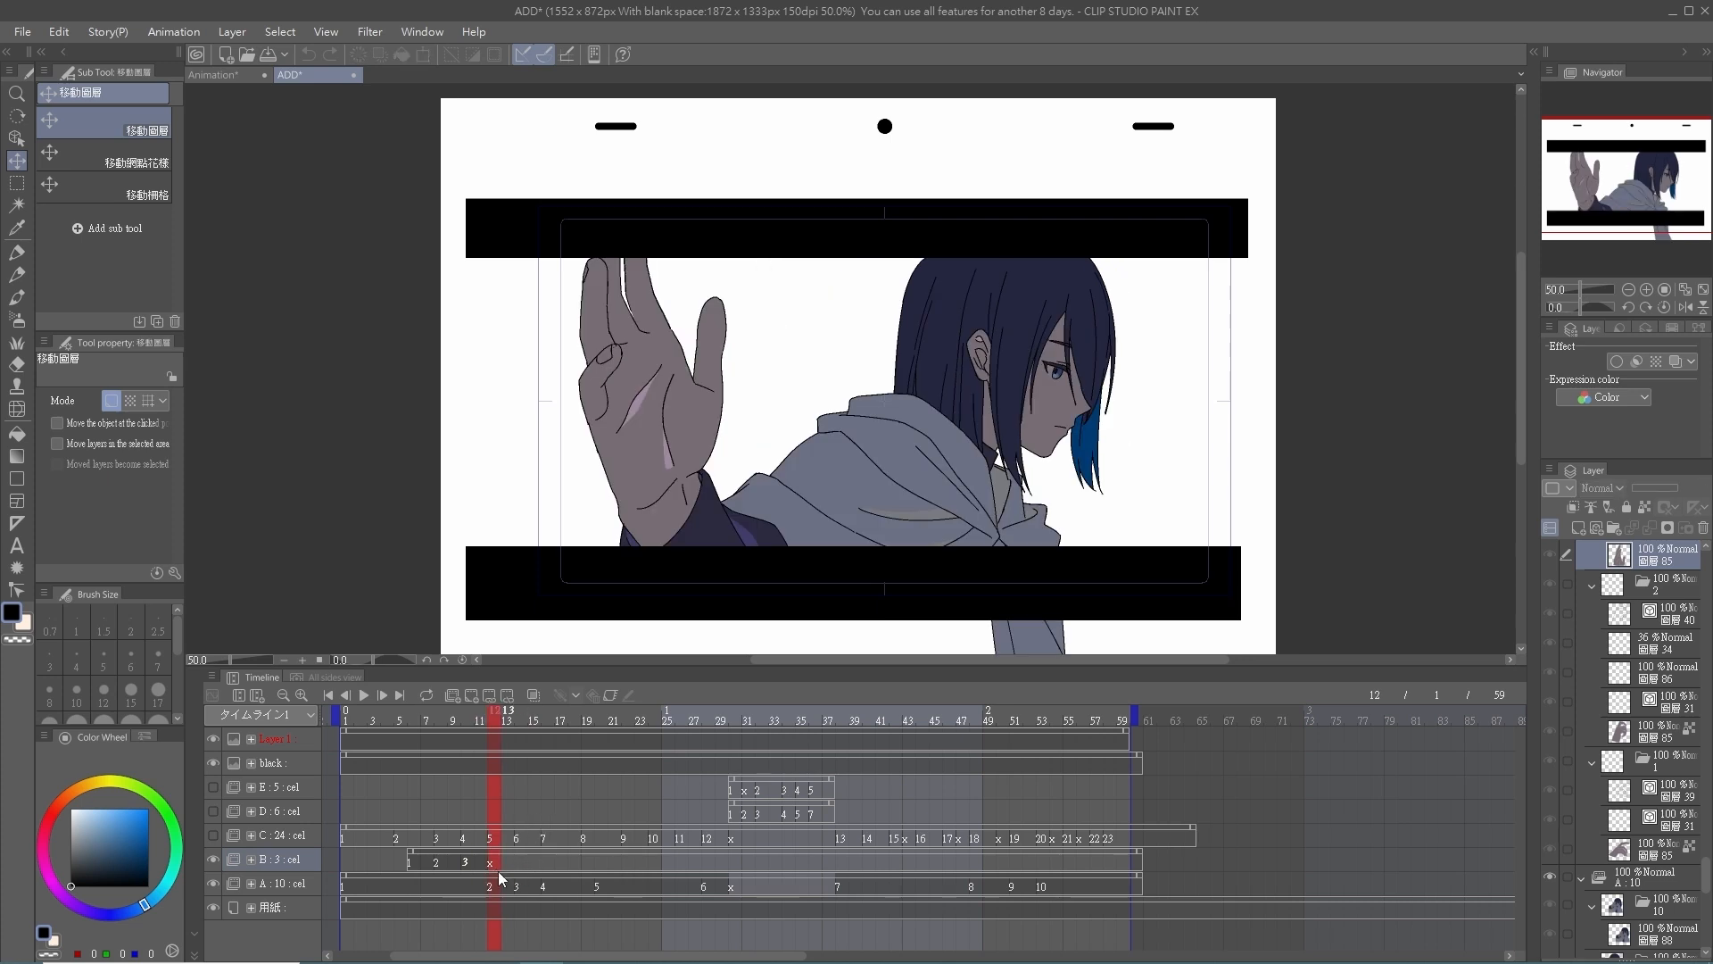
left_click(496, 886)
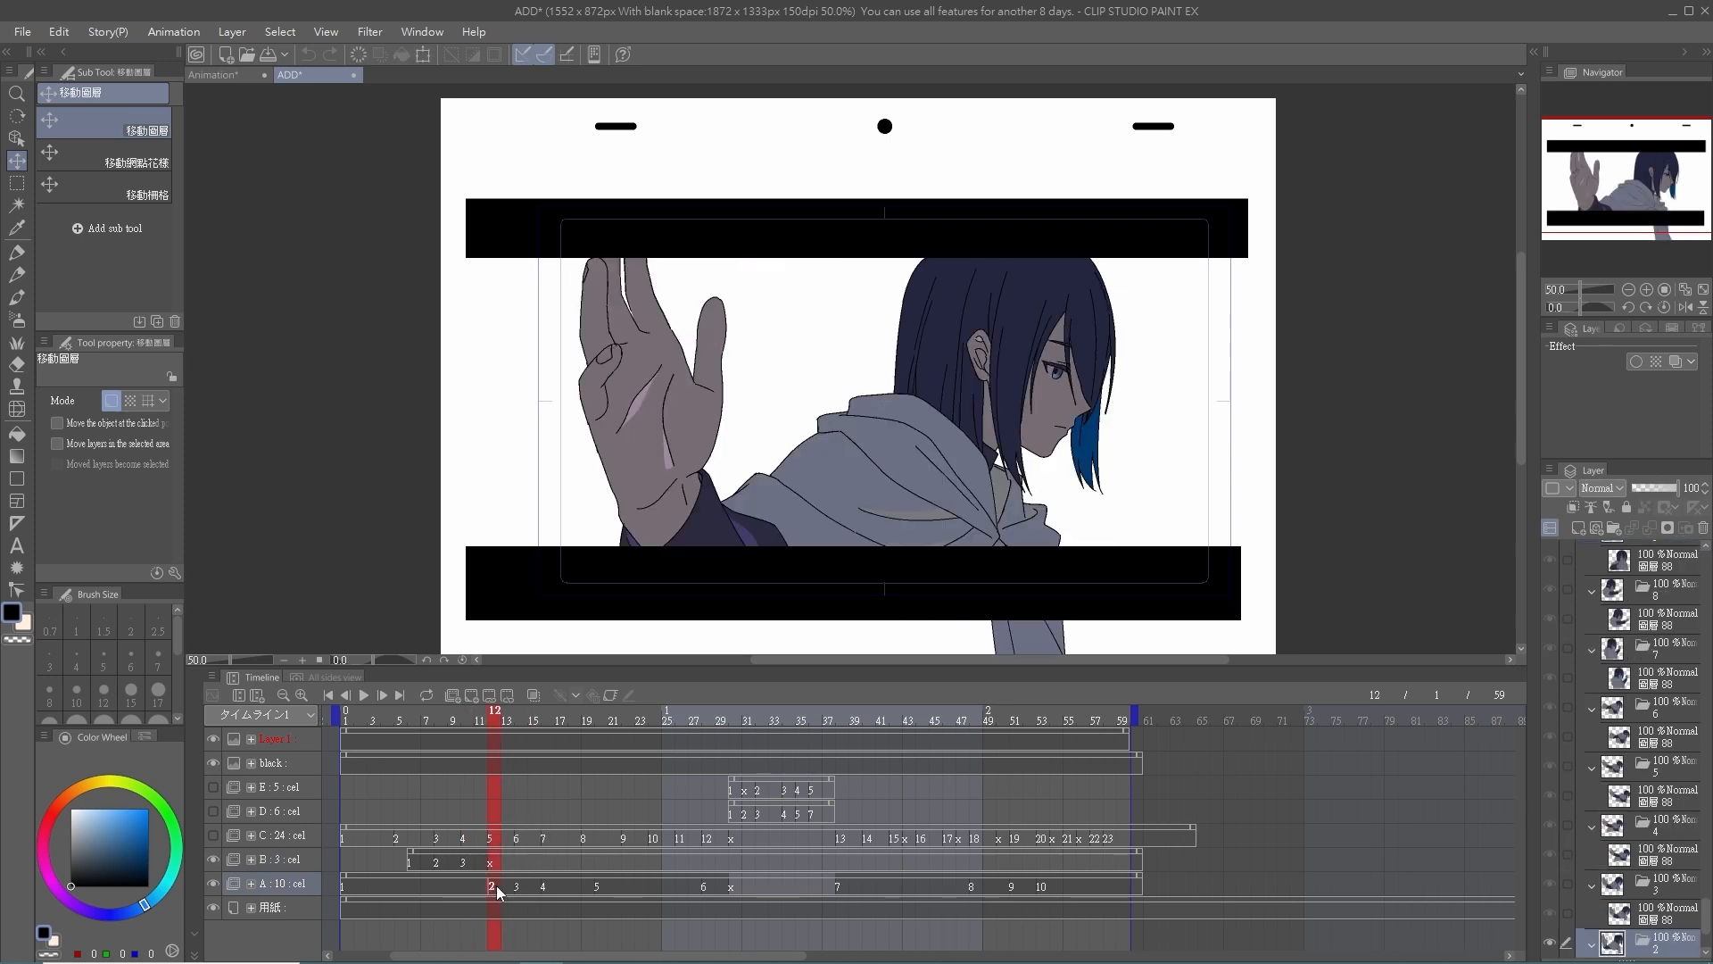
- Hide cel folders A and B, show folder C alone and scrub through its effect drawings
left_click(212, 858)
left_click(212, 883)
left_click(213, 834)
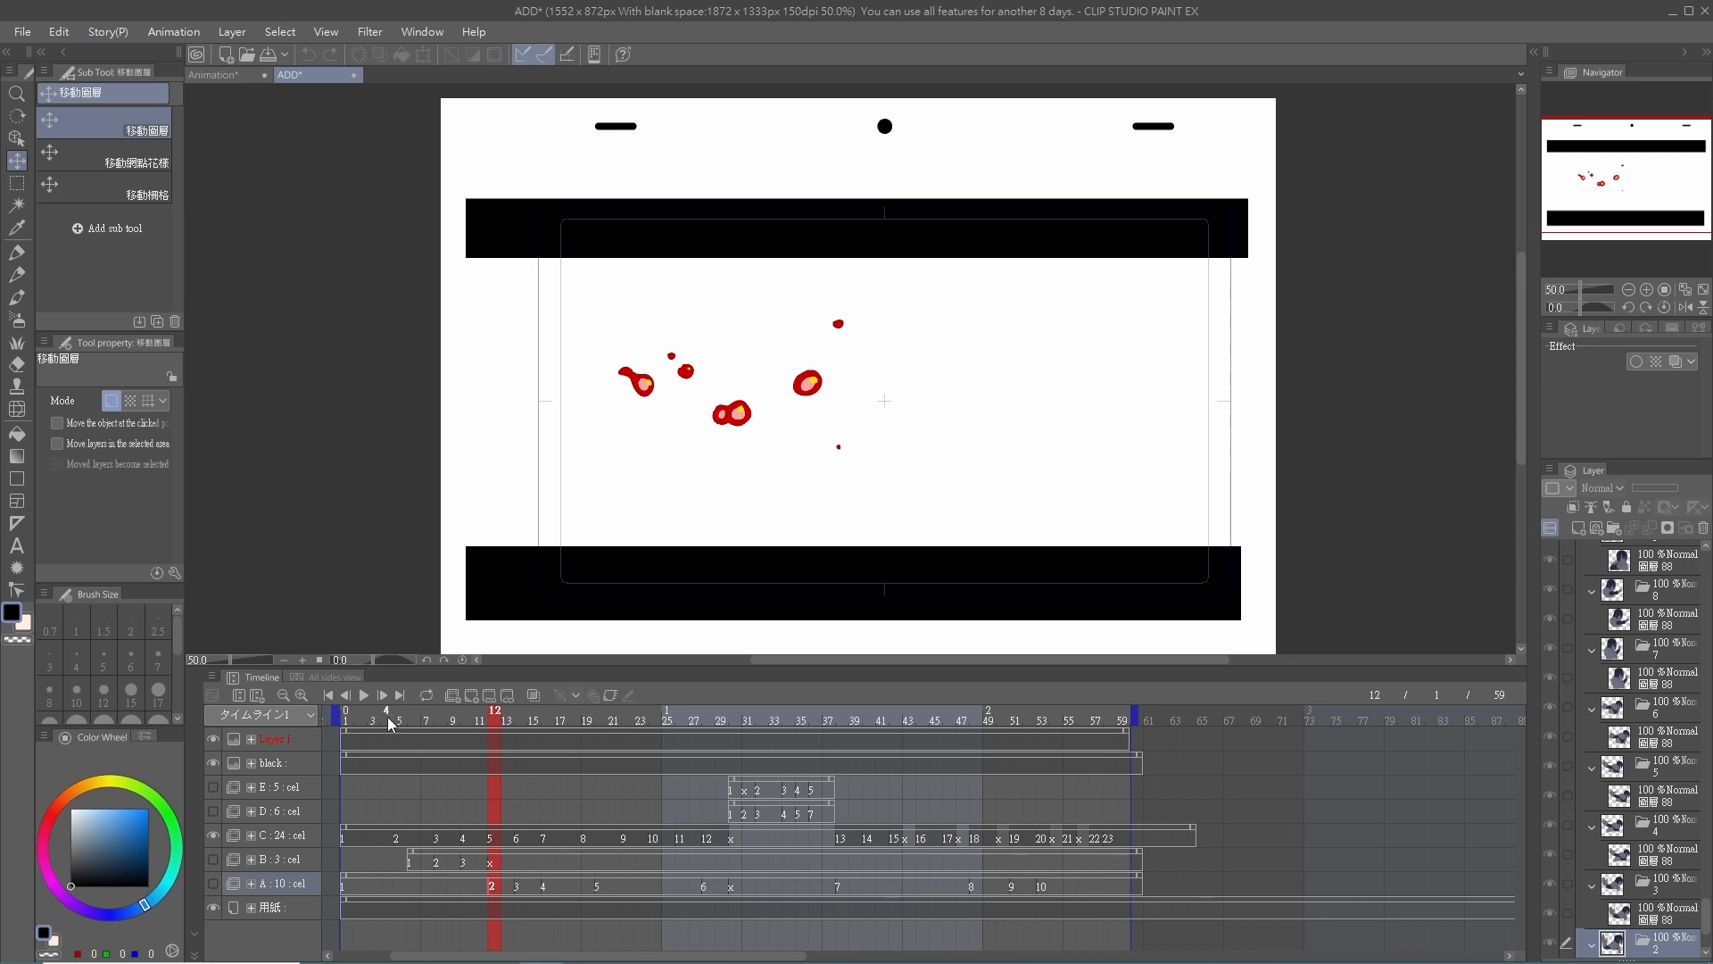
left_click_drag(387, 720, 508, 753)
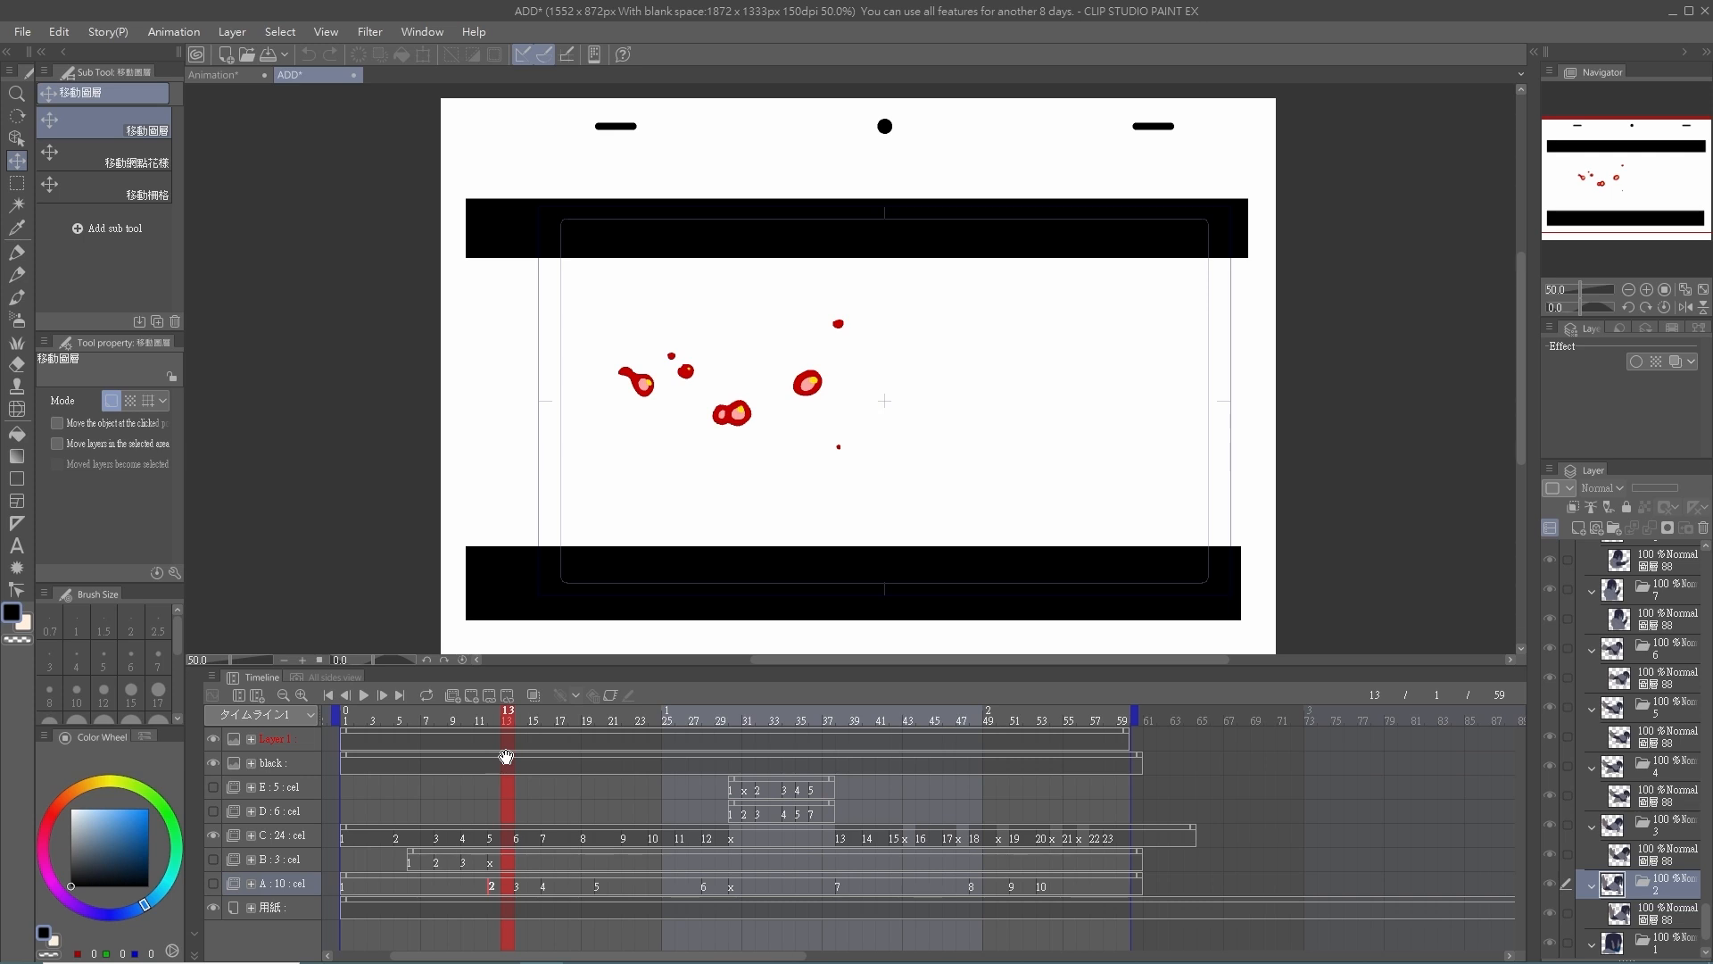
left_click_drag(421, 715, 1056, 835)
left_click_drag(941, 838, 485, 844)
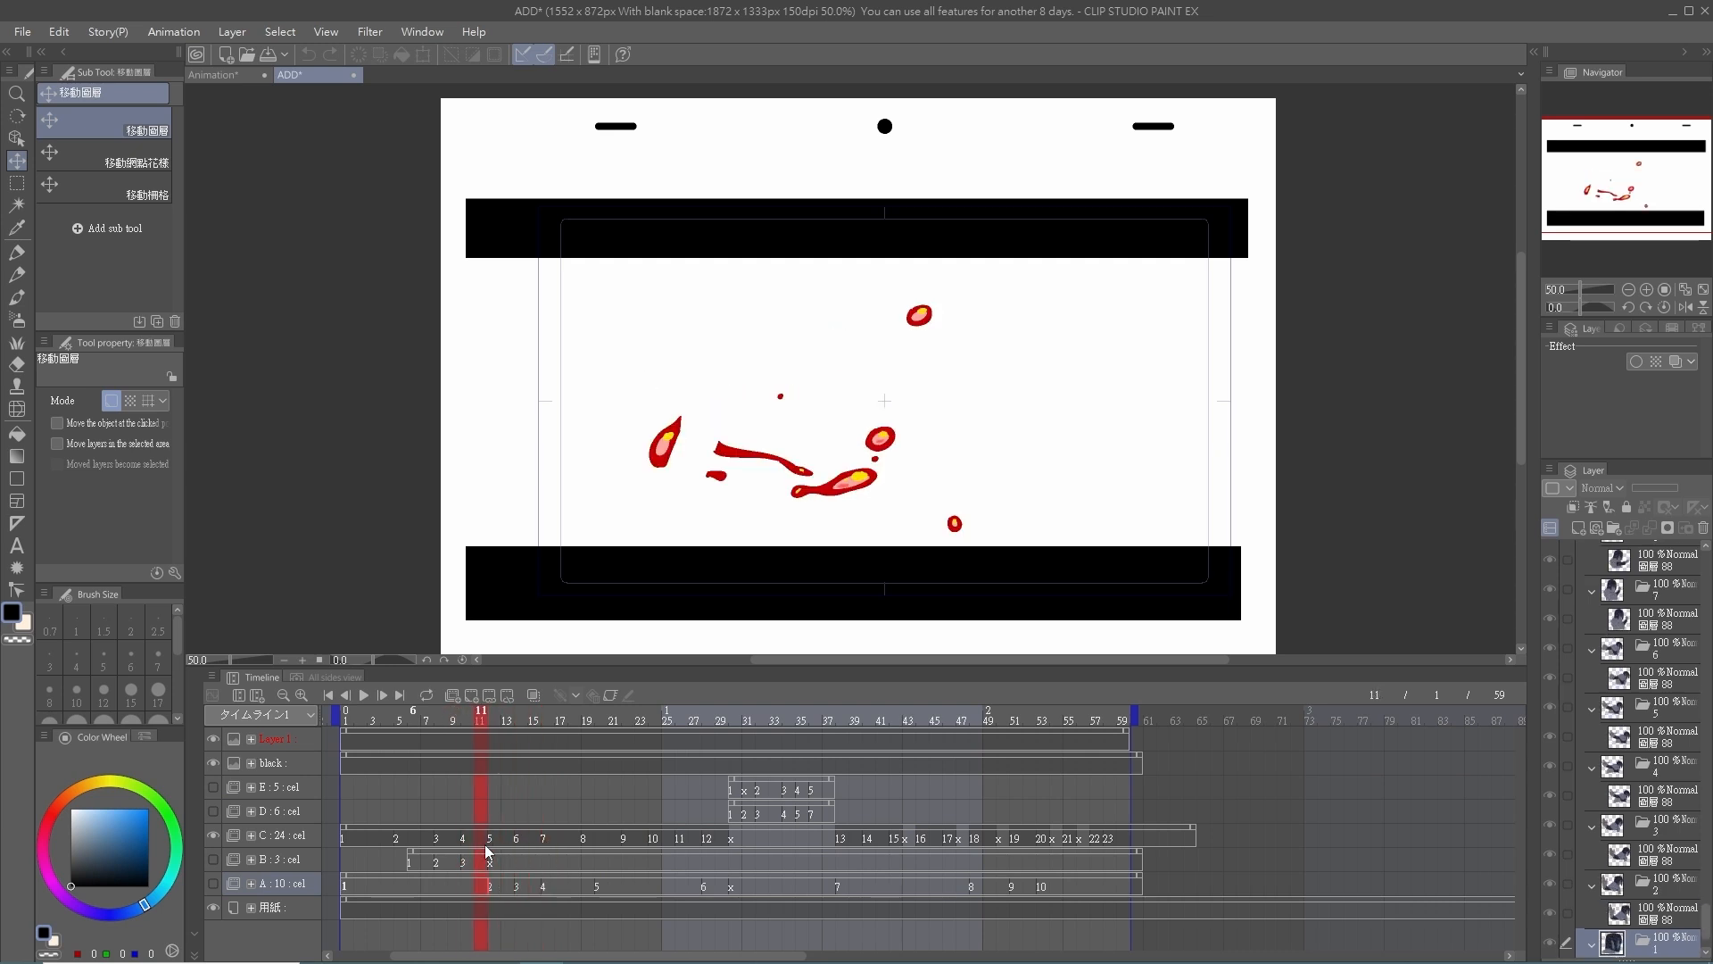
- Show cel folders A and B together with C and scrub the timeline to review the three folders combined
left_click(213, 882)
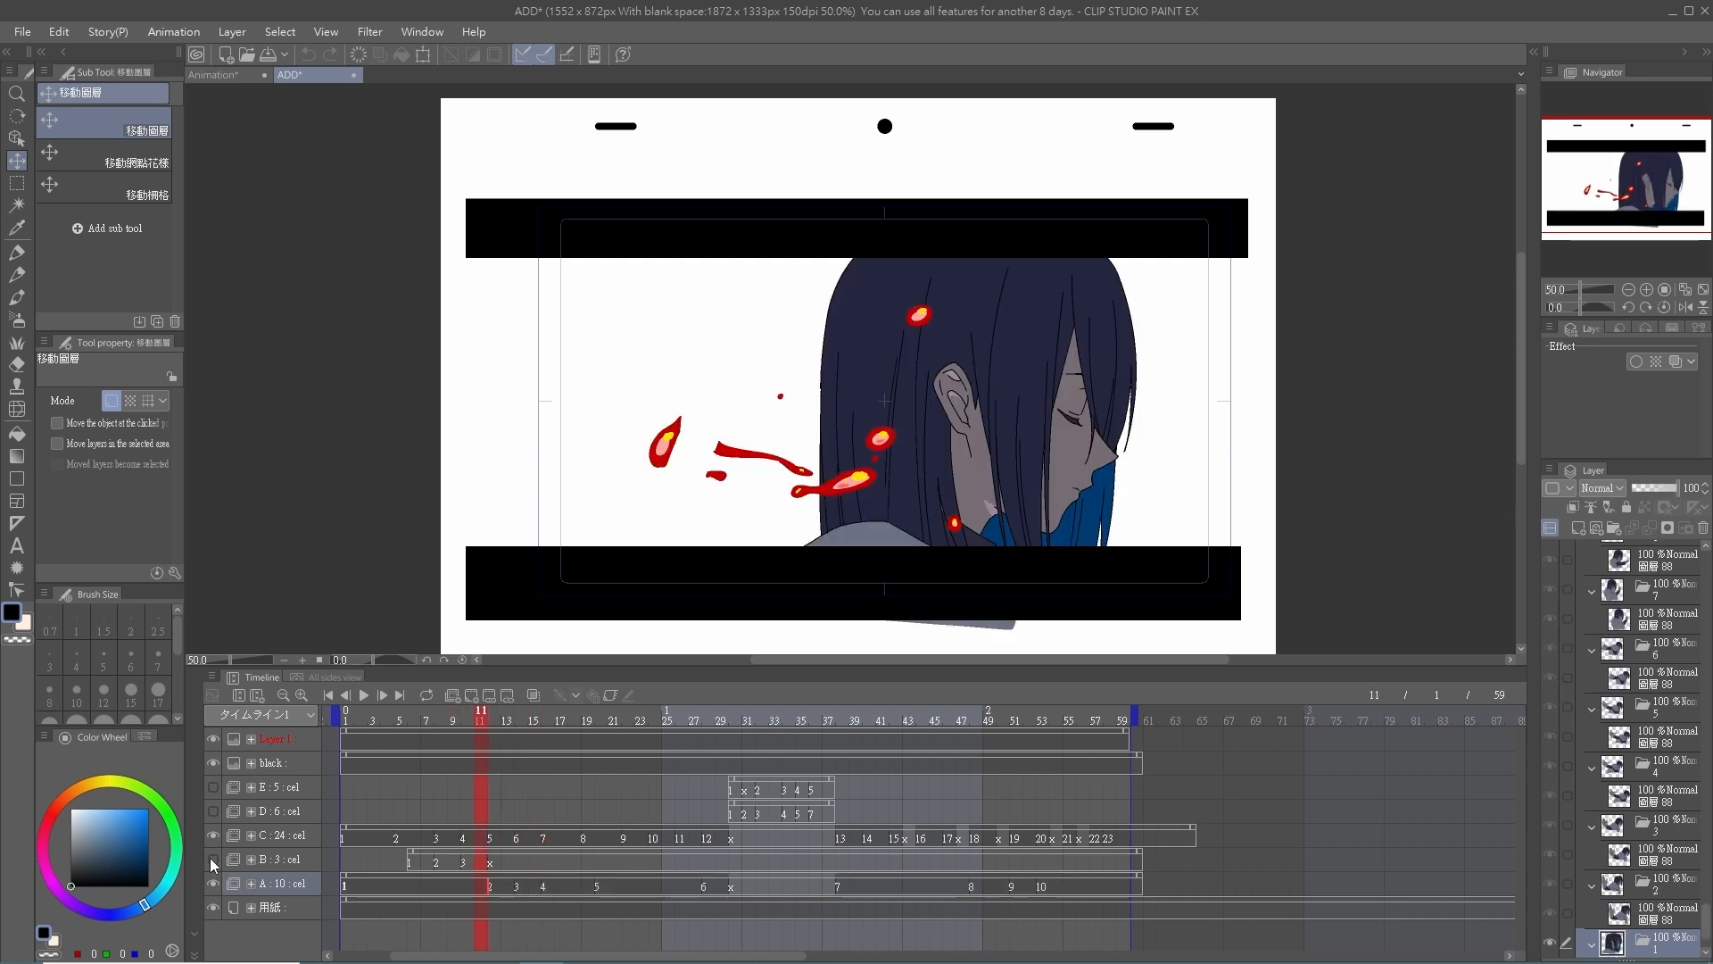
left_click(212, 858)
left_click_drag(351, 720, 895, 724)
left_click_drag(719, 740, 408, 774)
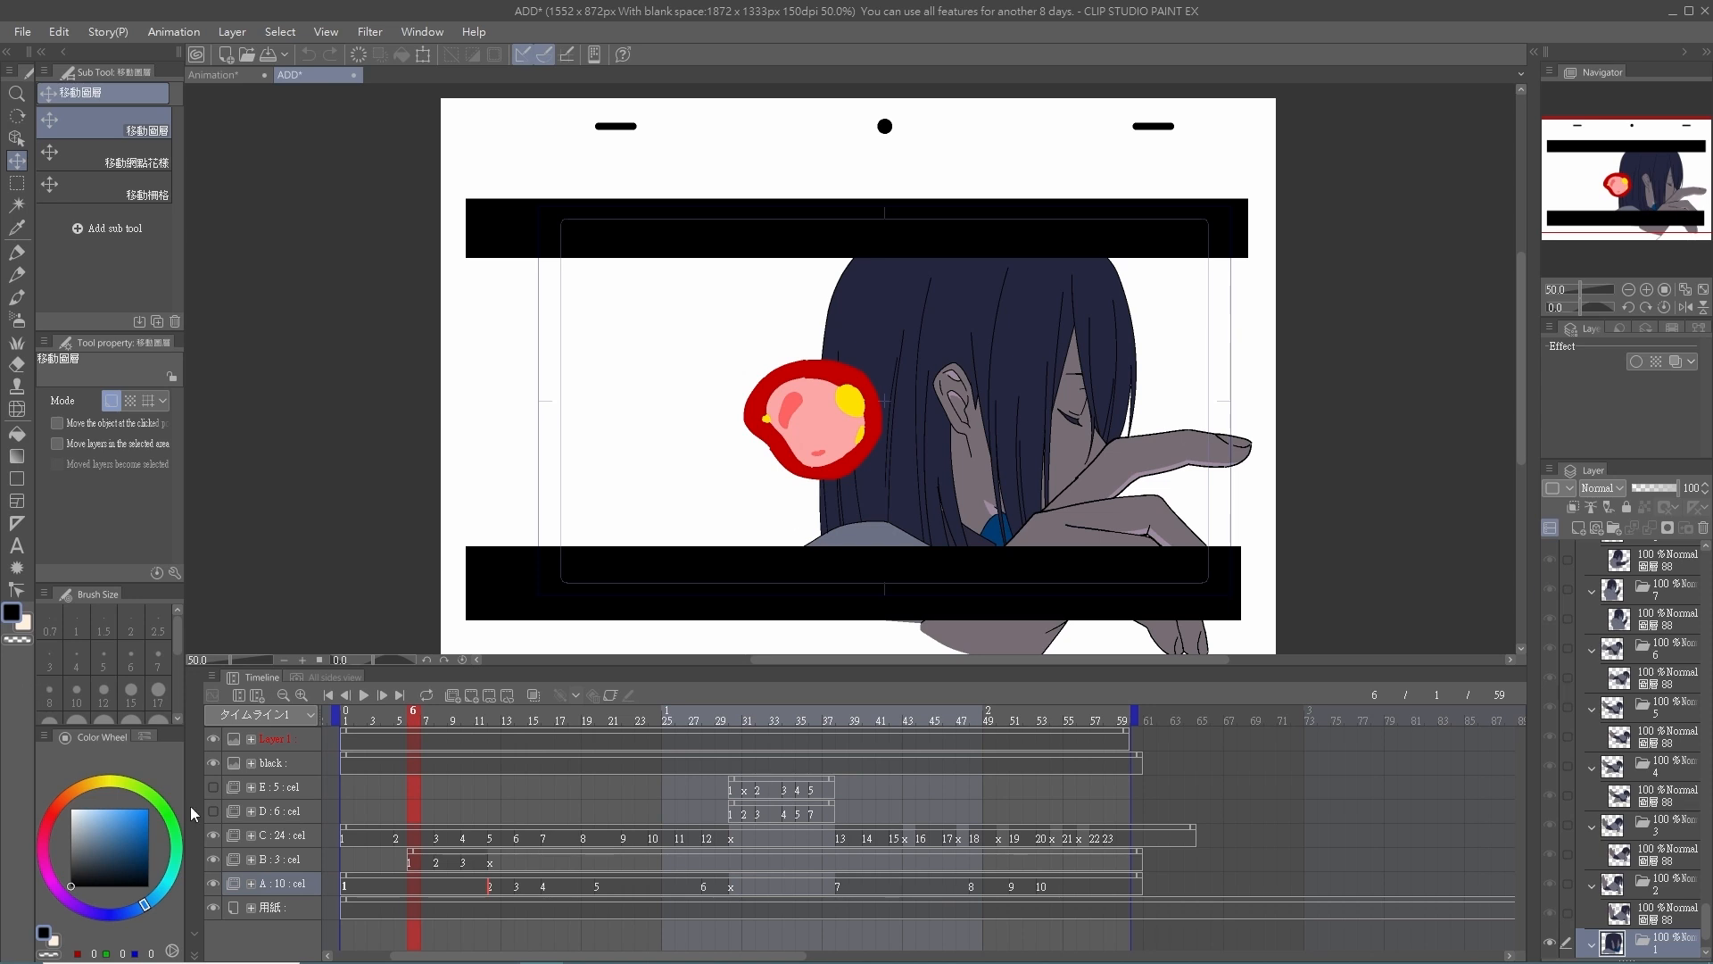
- Show cel folder D and scrub from frame 30 to 35 to examine its impact drawings
left_click(214, 812)
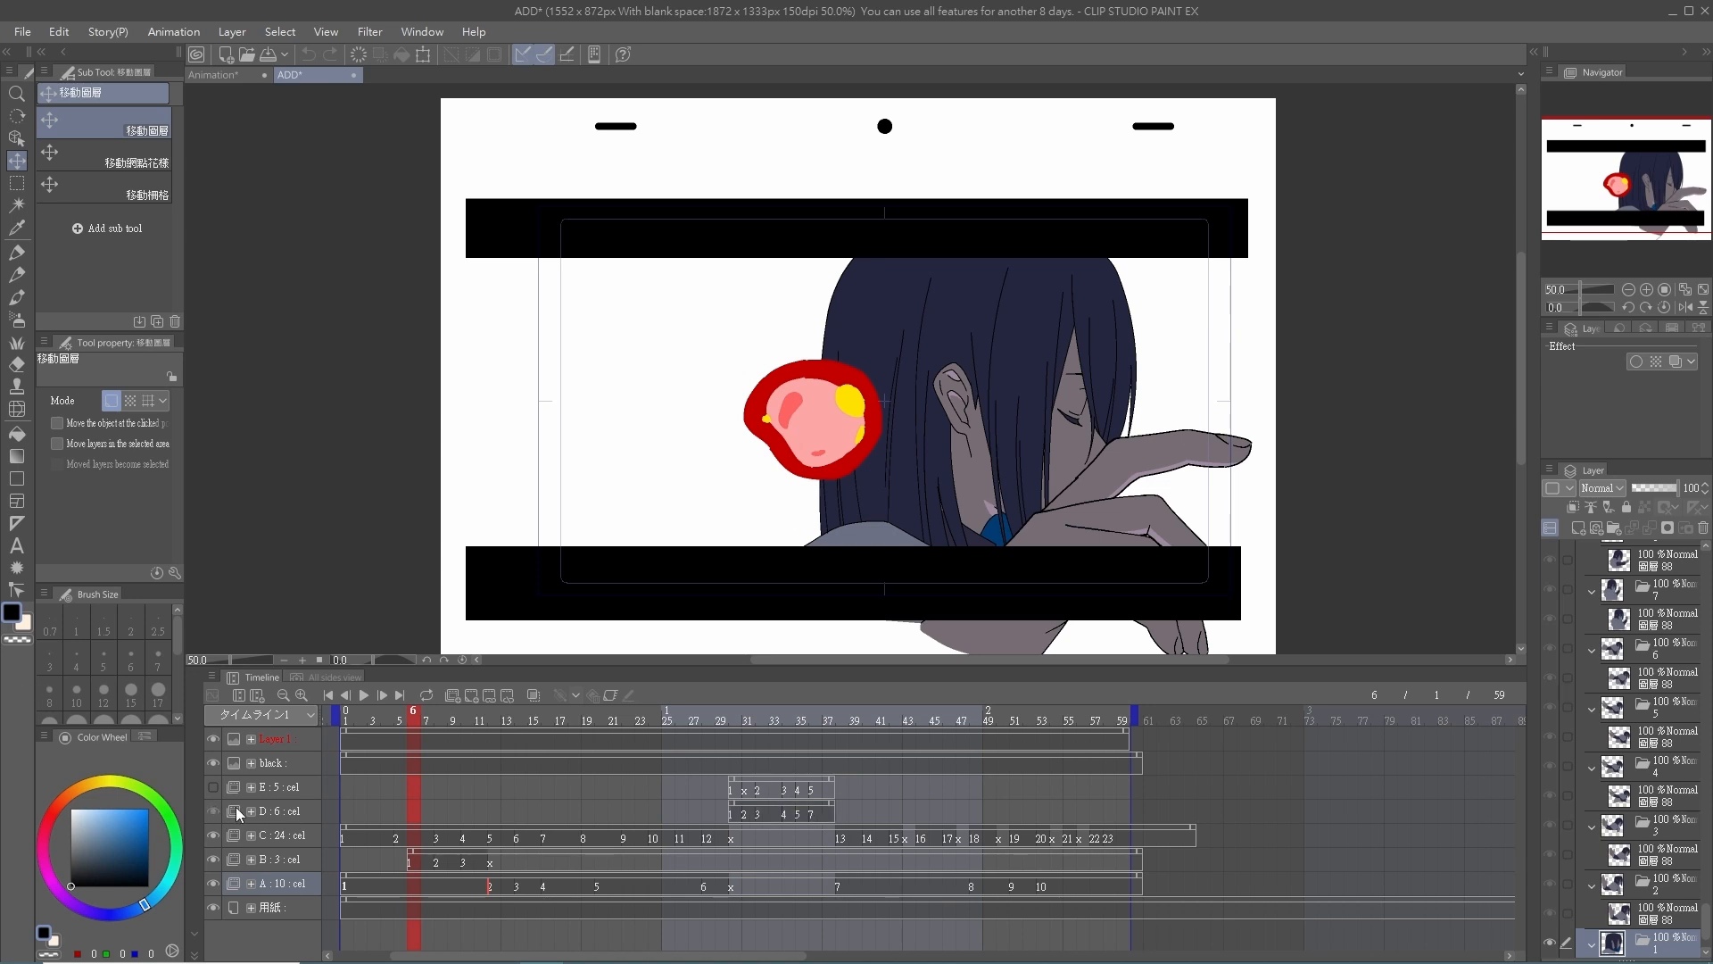
left_click(730, 719)
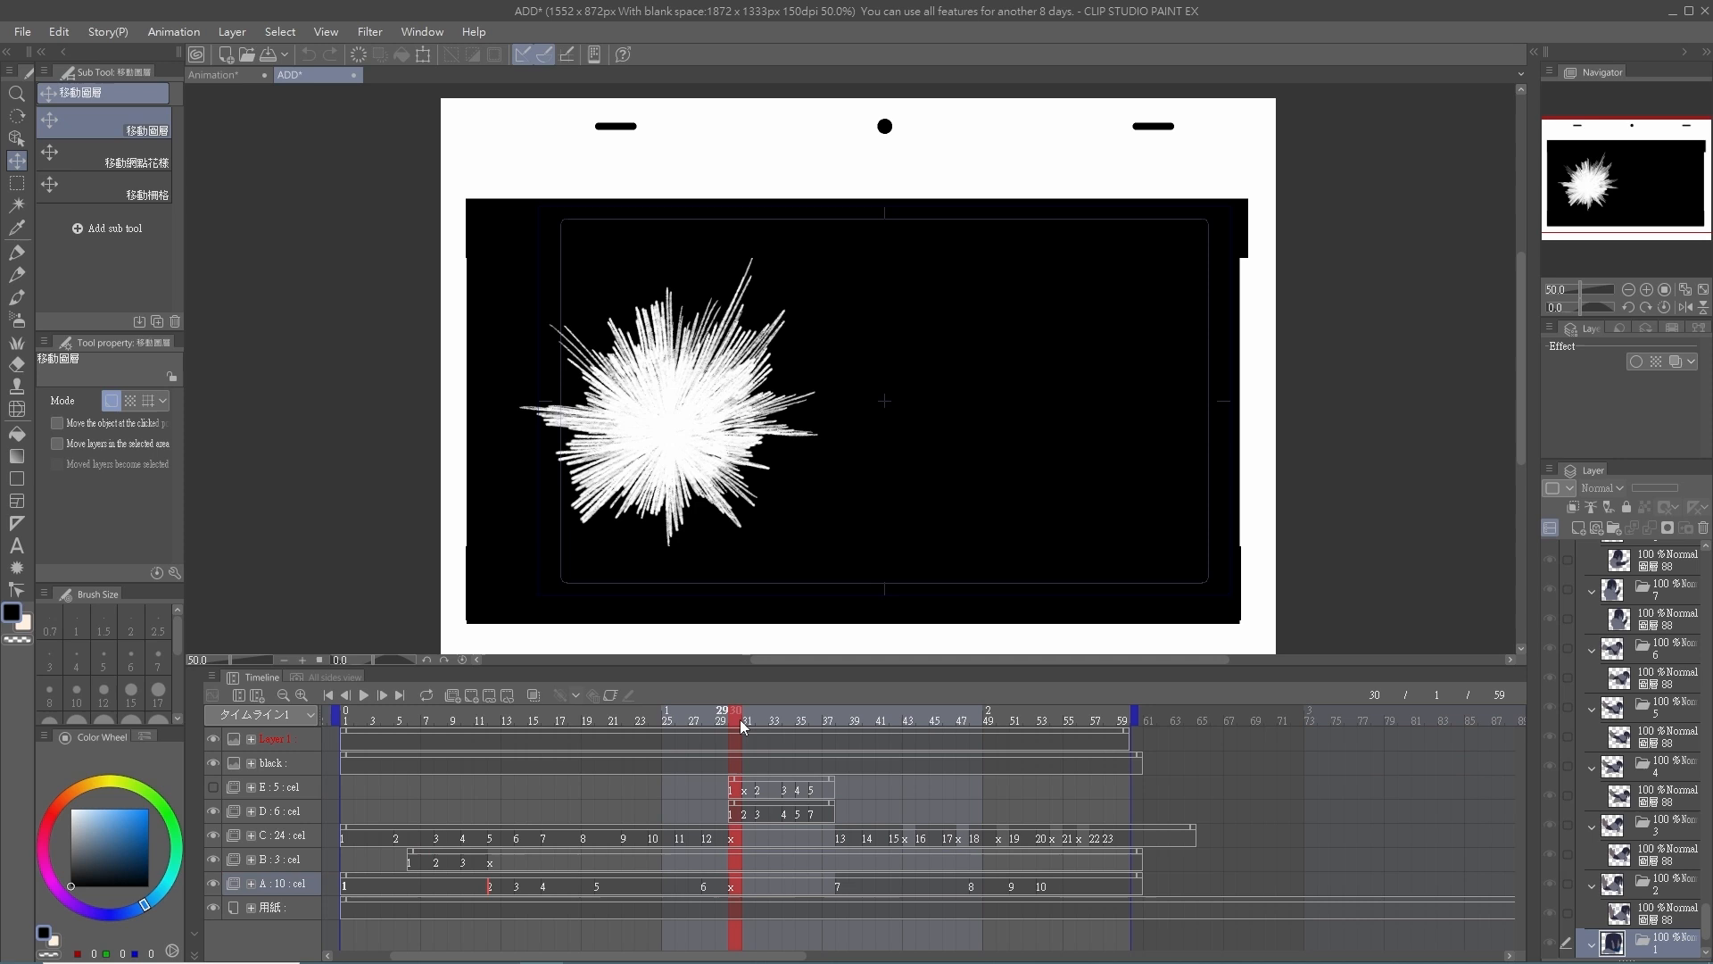
left_click_drag(741, 723, 753, 721)
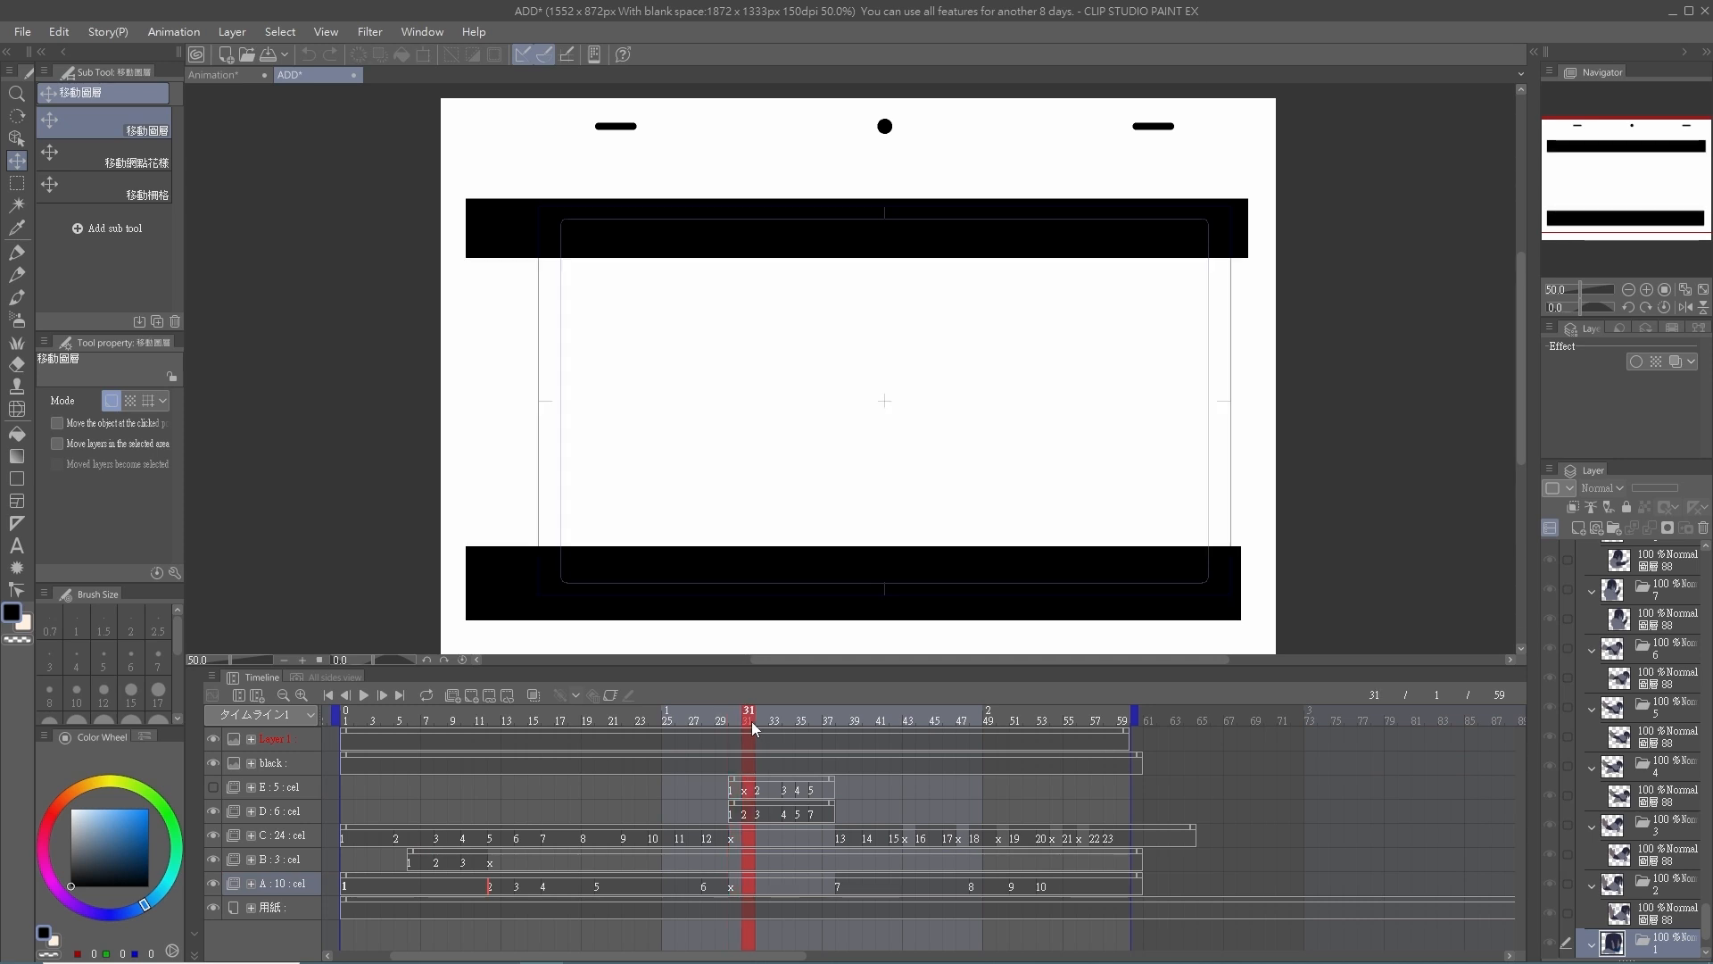
mouse_move(751, 721)
left_mouse_down()
mouse_move(823, 726)
mouse_move(754, 739)
mouse_move(795, 742)
left_mouse_up()
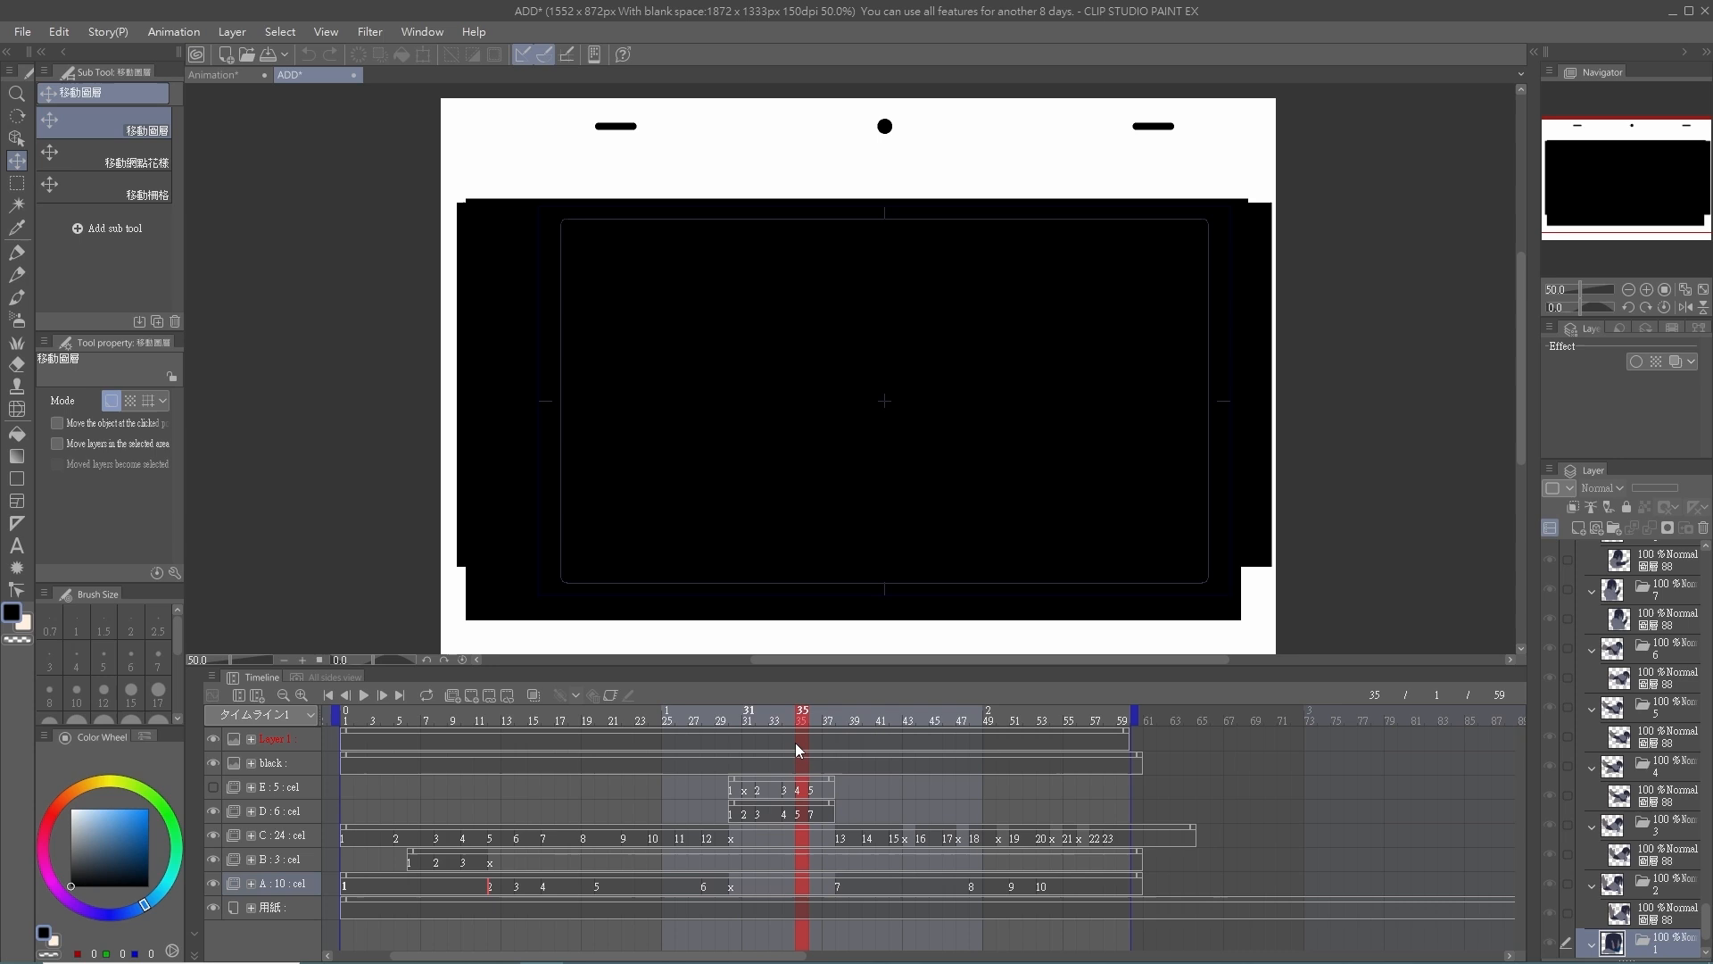
- Show cel folder E over D, scrub the impact frames around frame 33, and hide both folders again
left_click(216, 786)
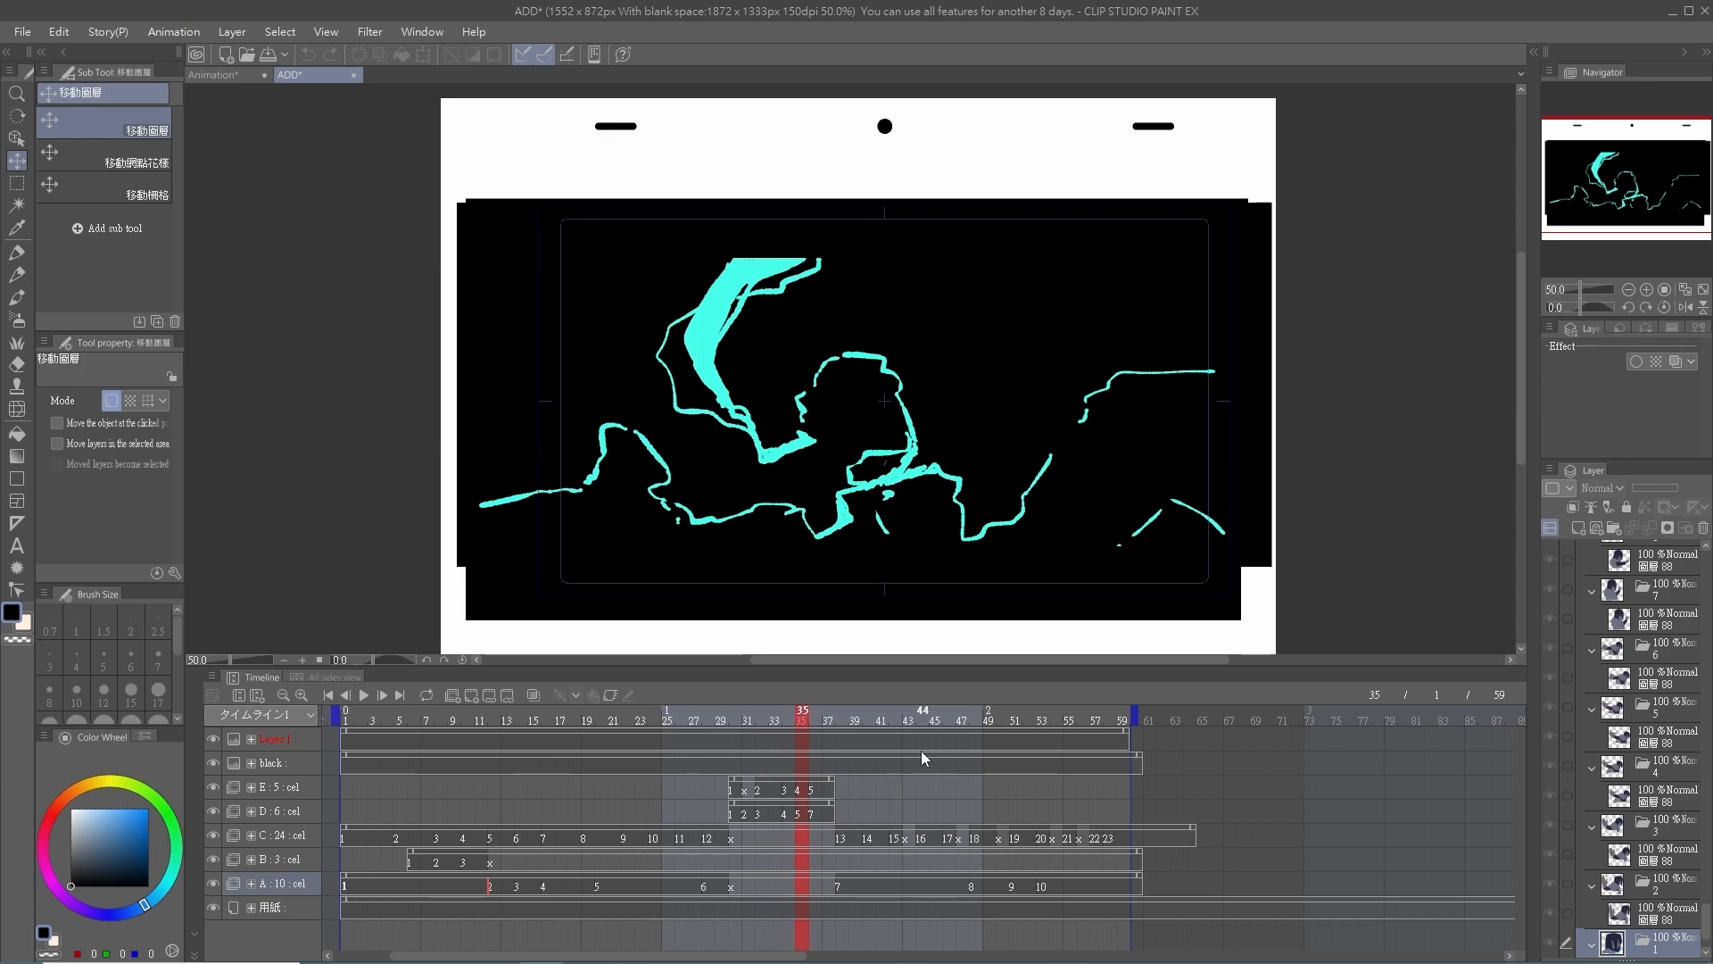
left_click_drag(784, 717, 774, 792)
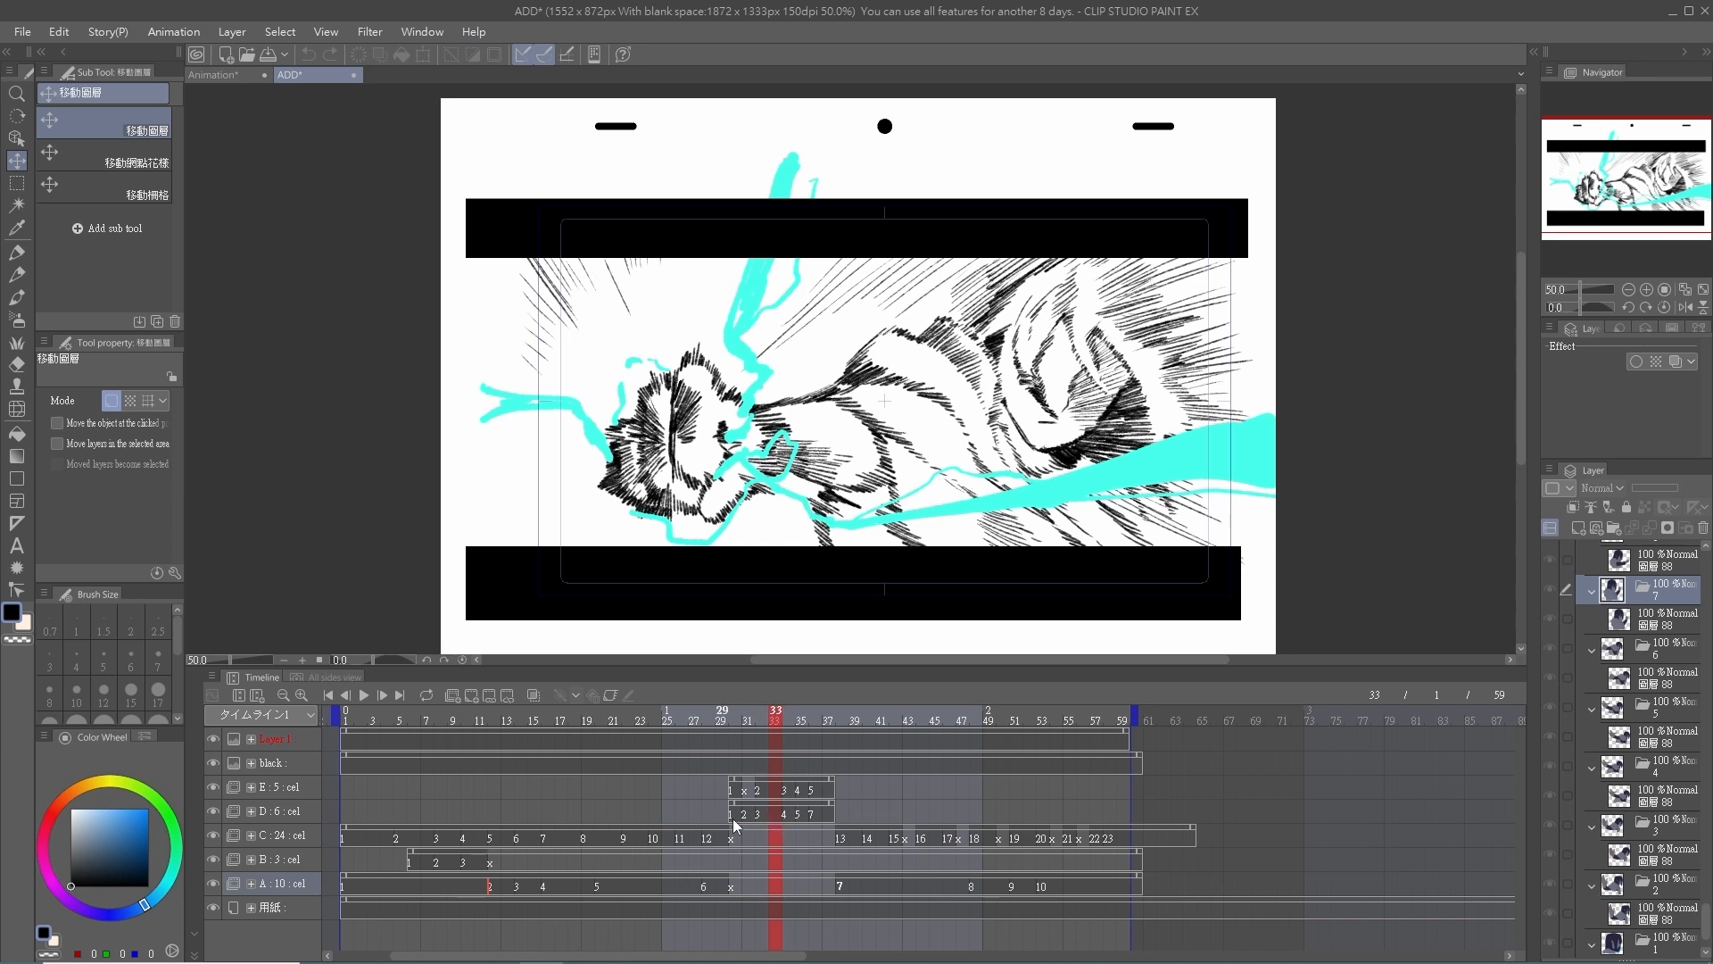
left_click(211, 787)
left_click(211, 812)
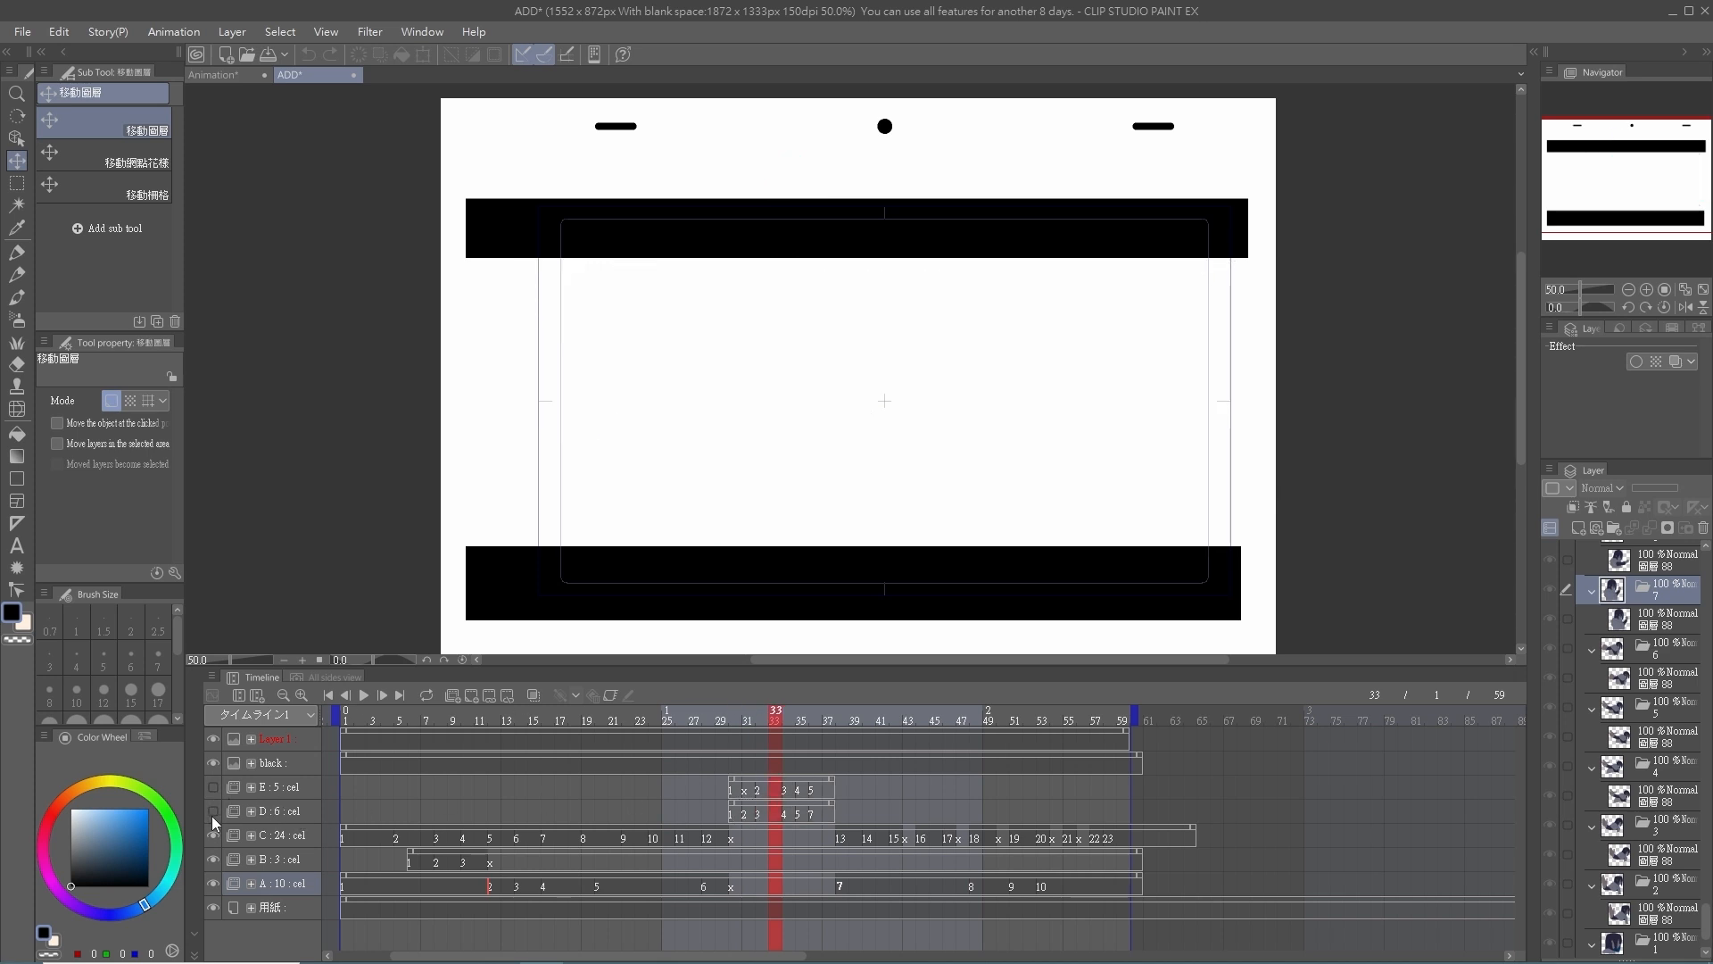
- Show cel folders C, D and E together at frame 33, and select folders C and D to inspect their layers
left_click(215, 834)
left_click(215, 834)
left_click(212, 810)
left_click(213, 787)
left_click(281, 833)
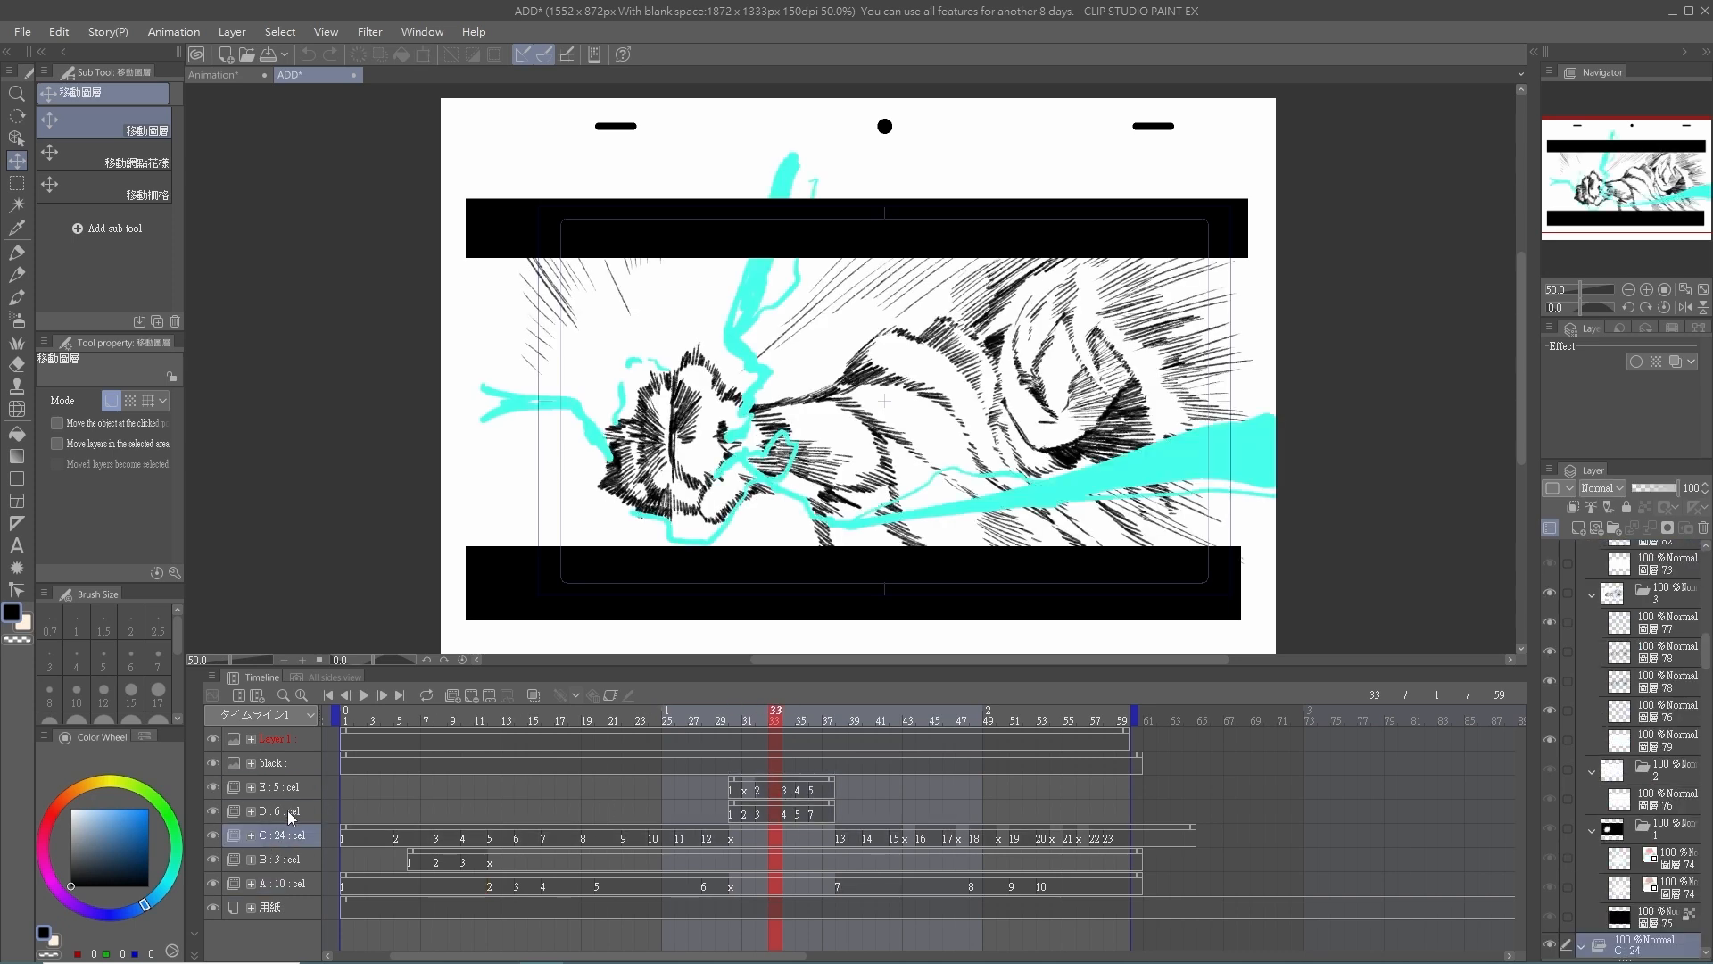
left_click(287, 812)
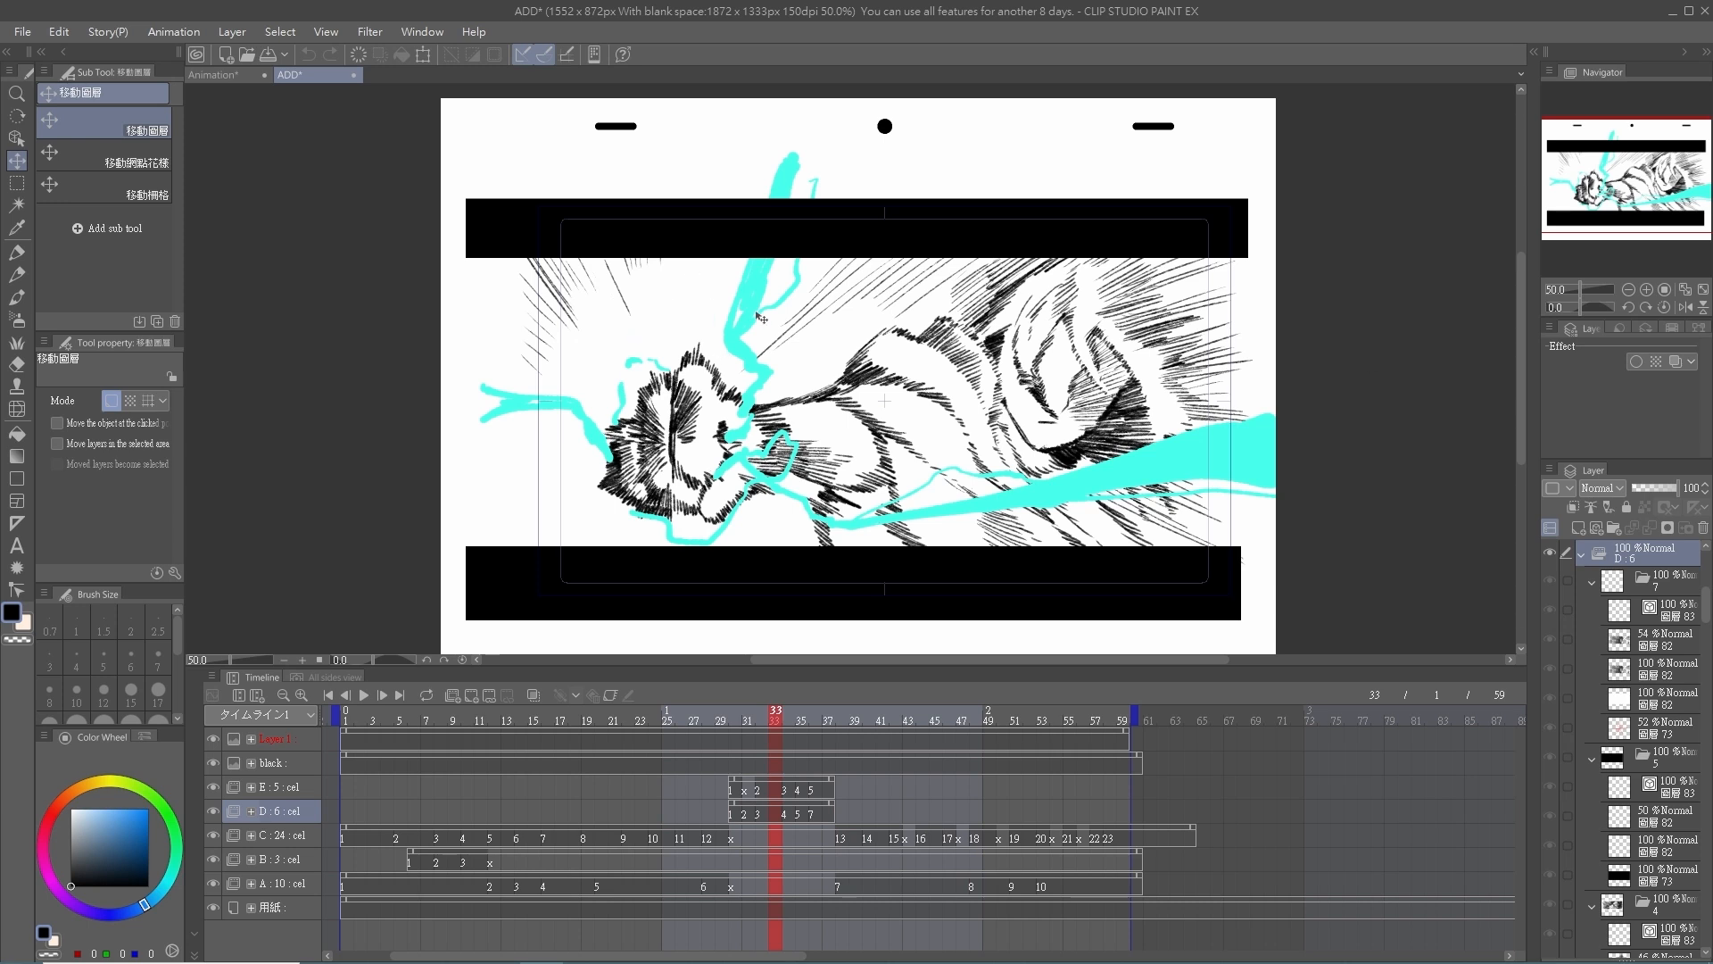
- Switch to the Animation canvas and go through its cel folders from A up to D
left_click(220, 74)
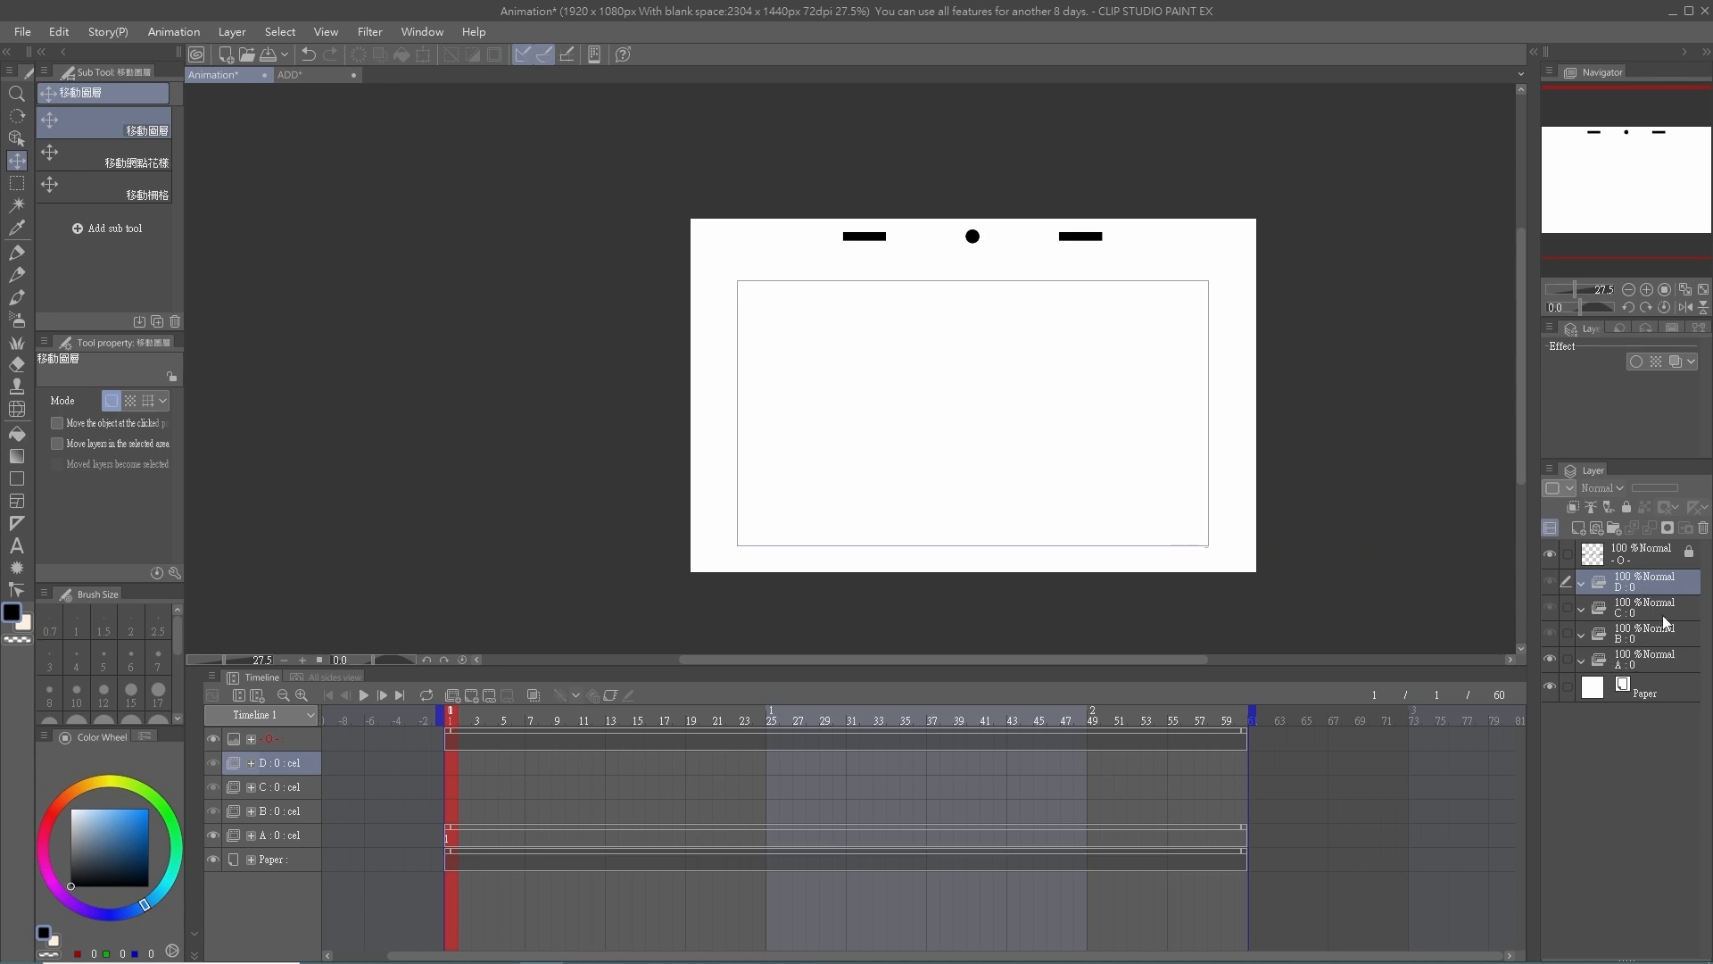
left_click(1631, 658)
left_click(1627, 633)
left_click(1628, 607)
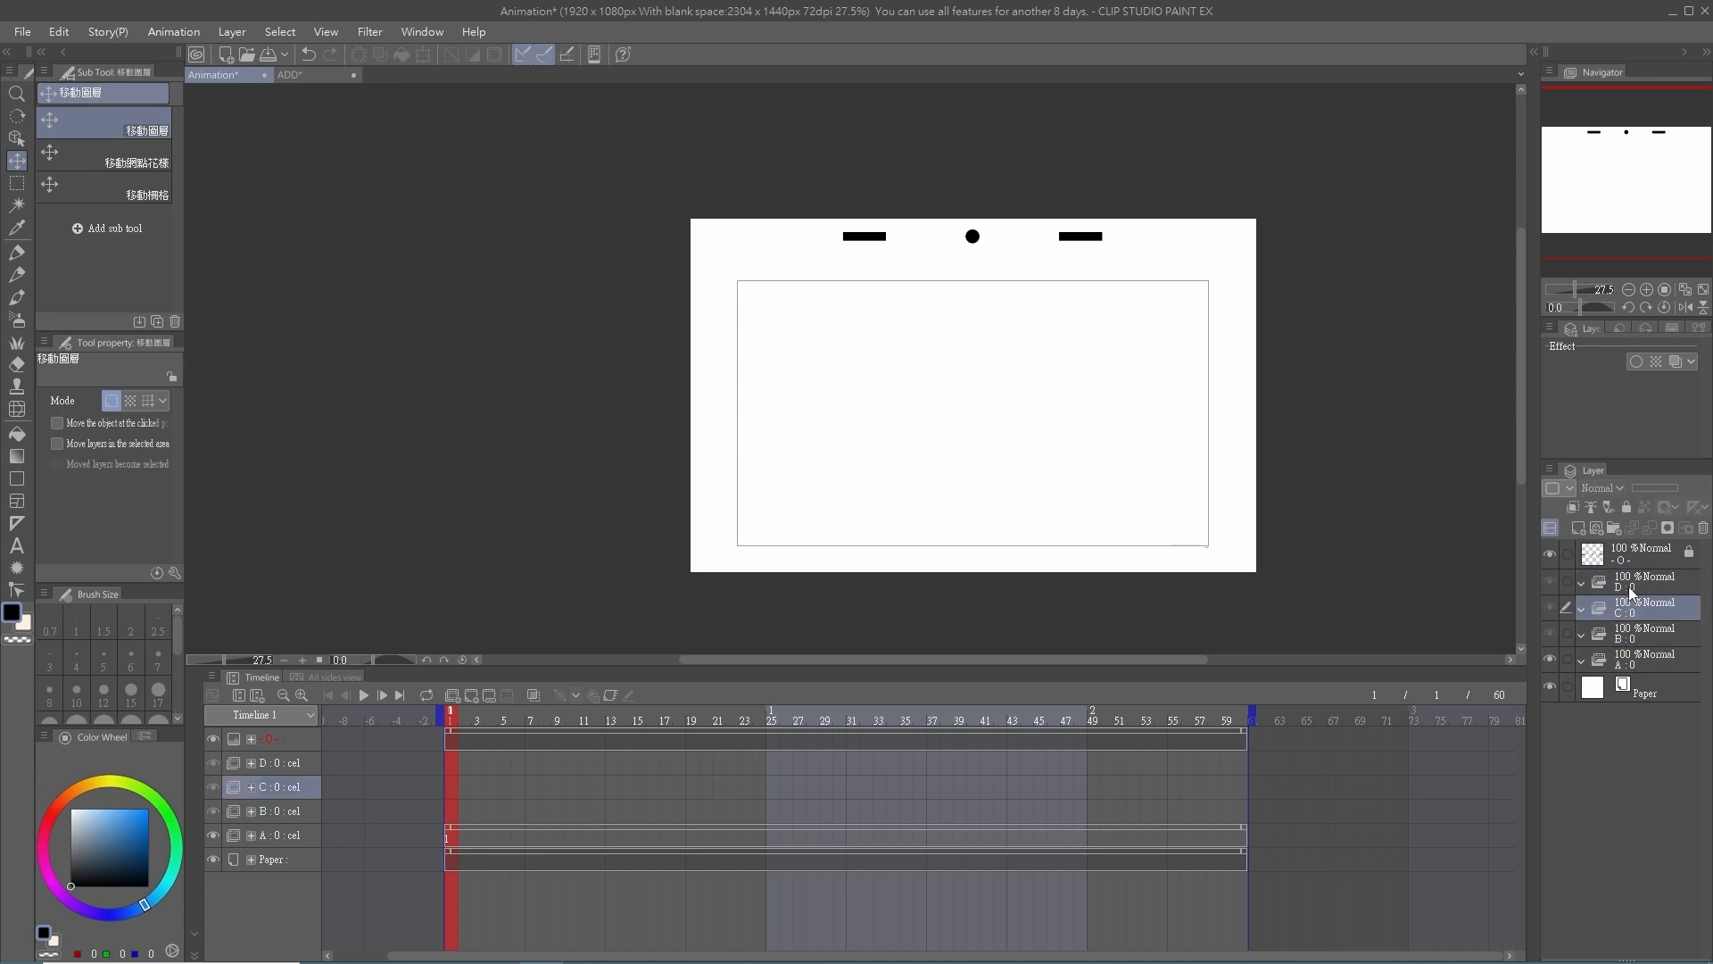
left_click(1630, 583)
- Create folder 1 inside cel folder A, holding two vector layers with a raster layer below them
left_click(1584, 662)
left_click(1606, 661)
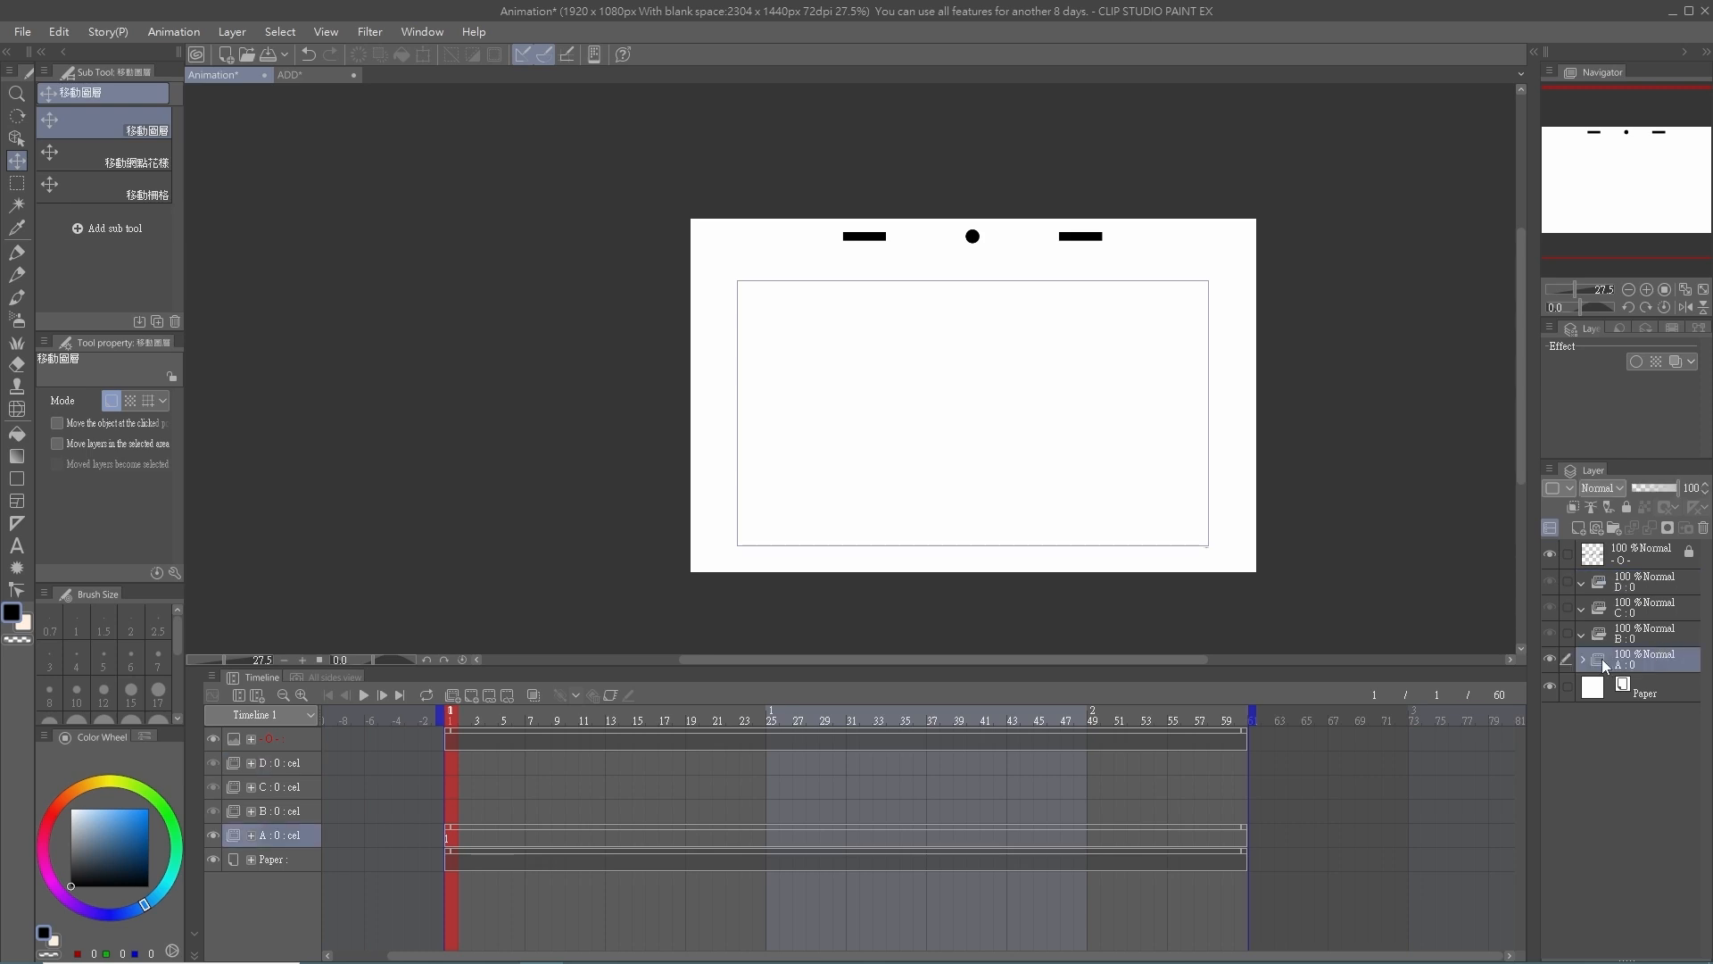
left_click(1612, 529)
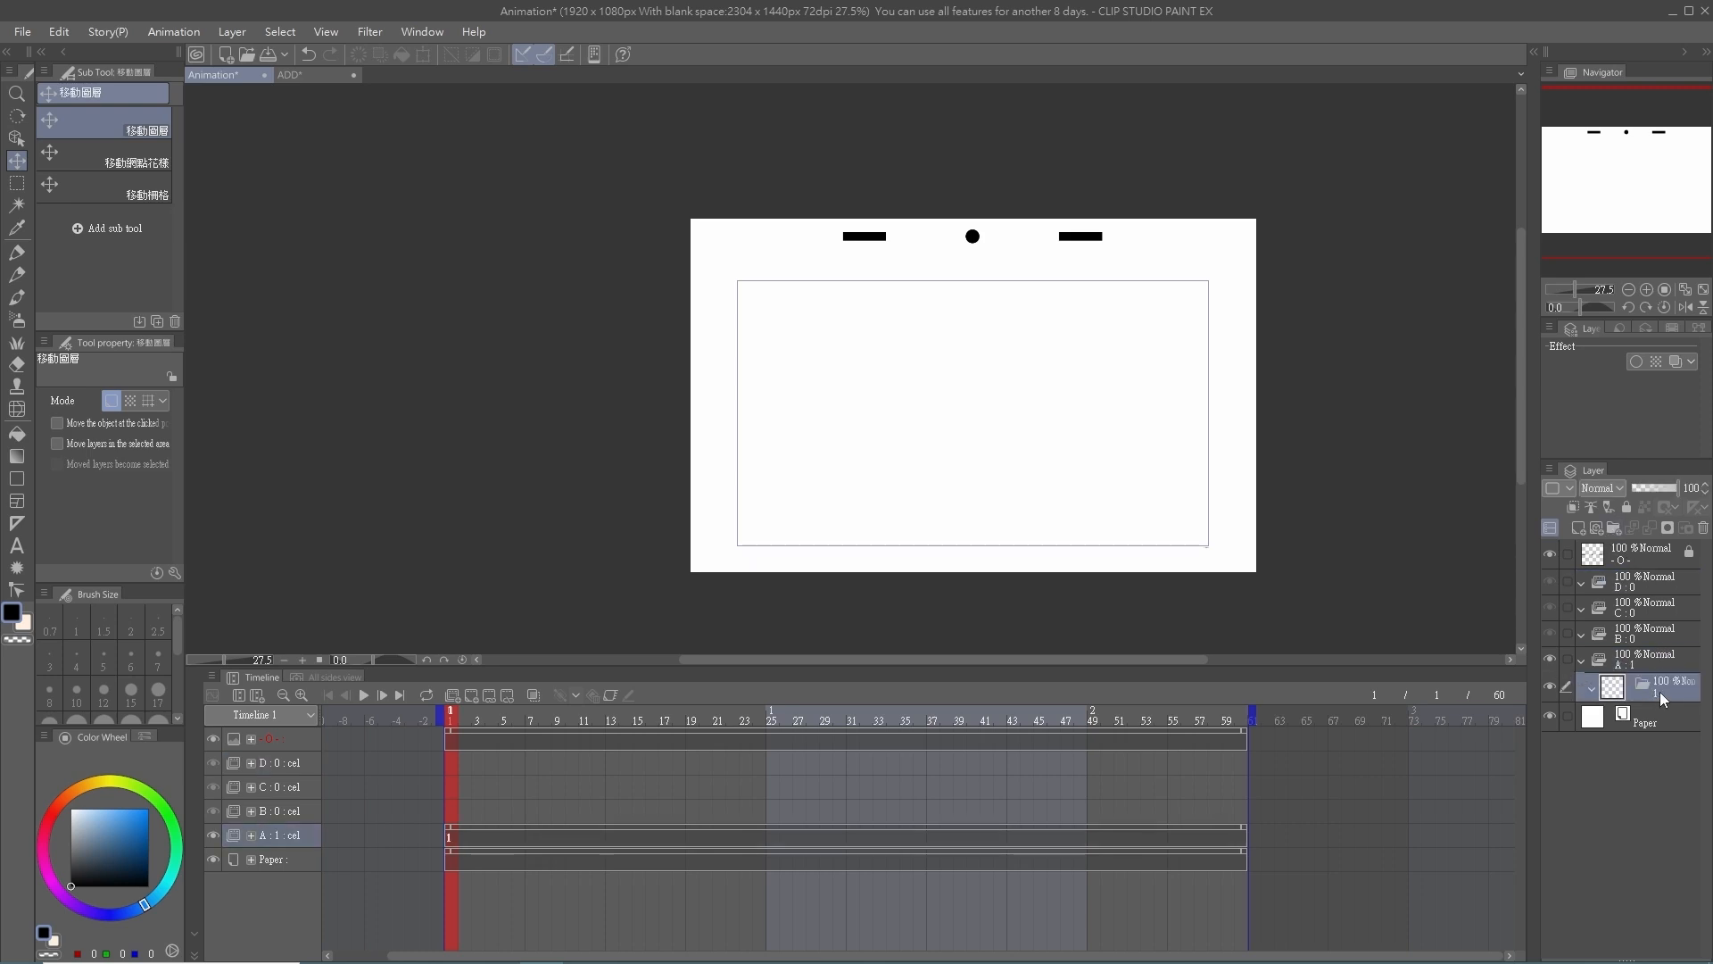
left_click(1593, 527)
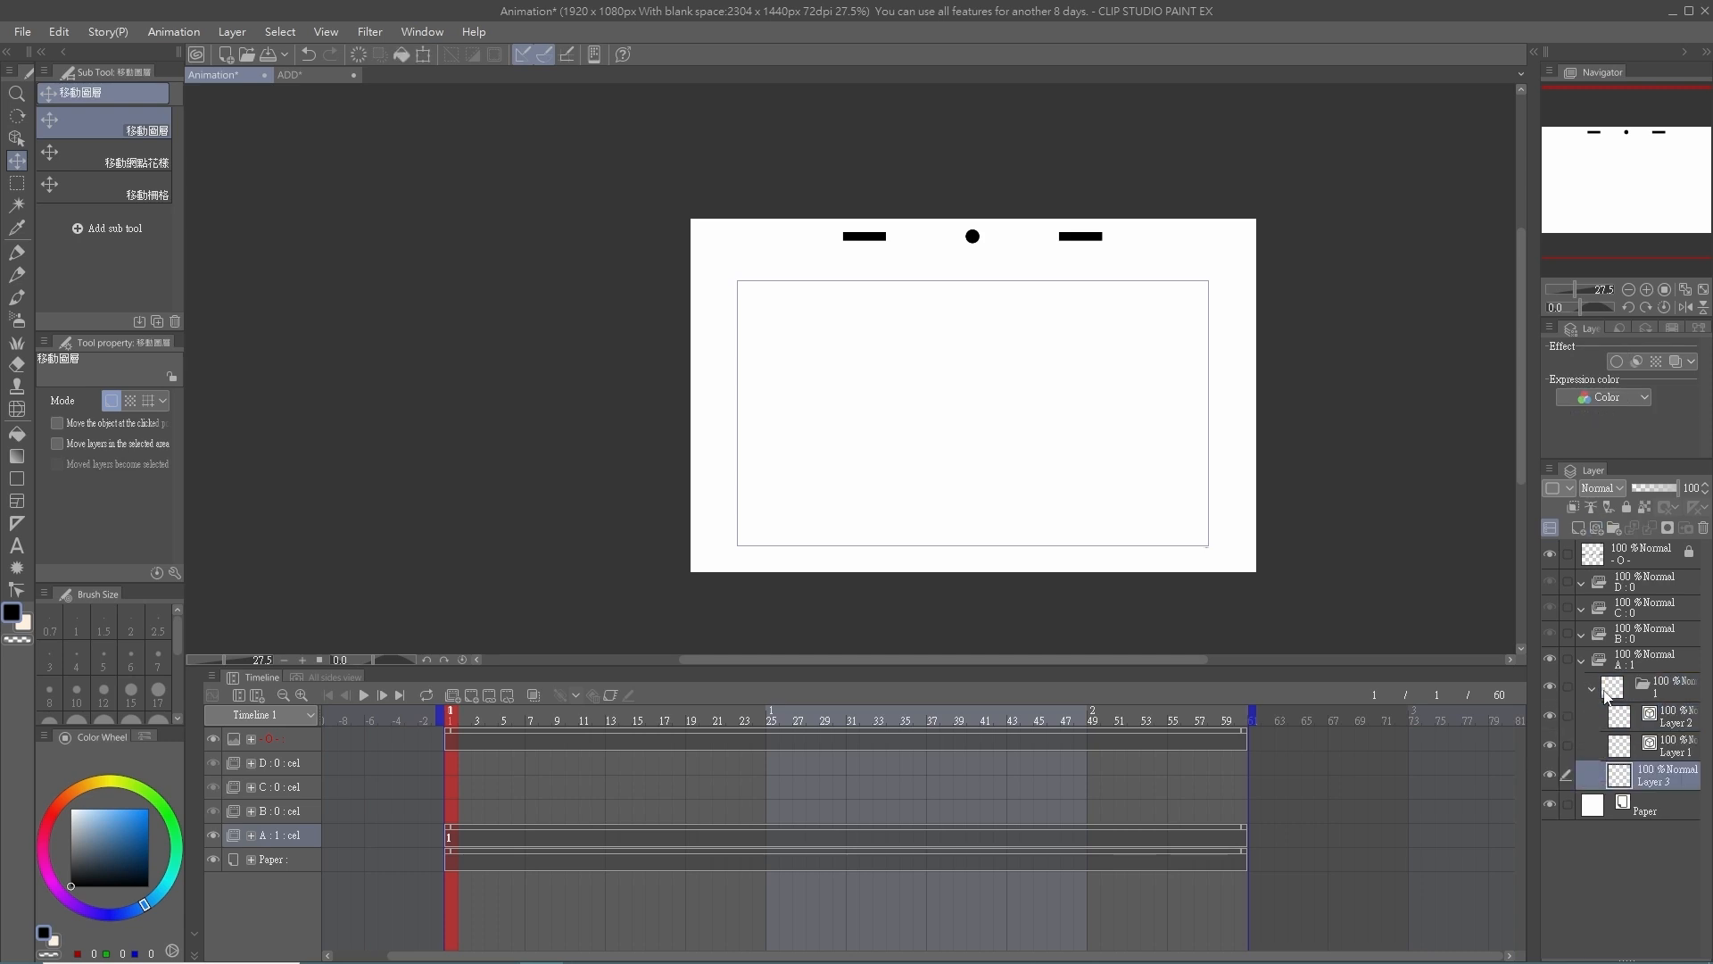
- On the upper vector layer, draw a near-vertical test line with the size 6 fine marker
left_click(1682, 725)
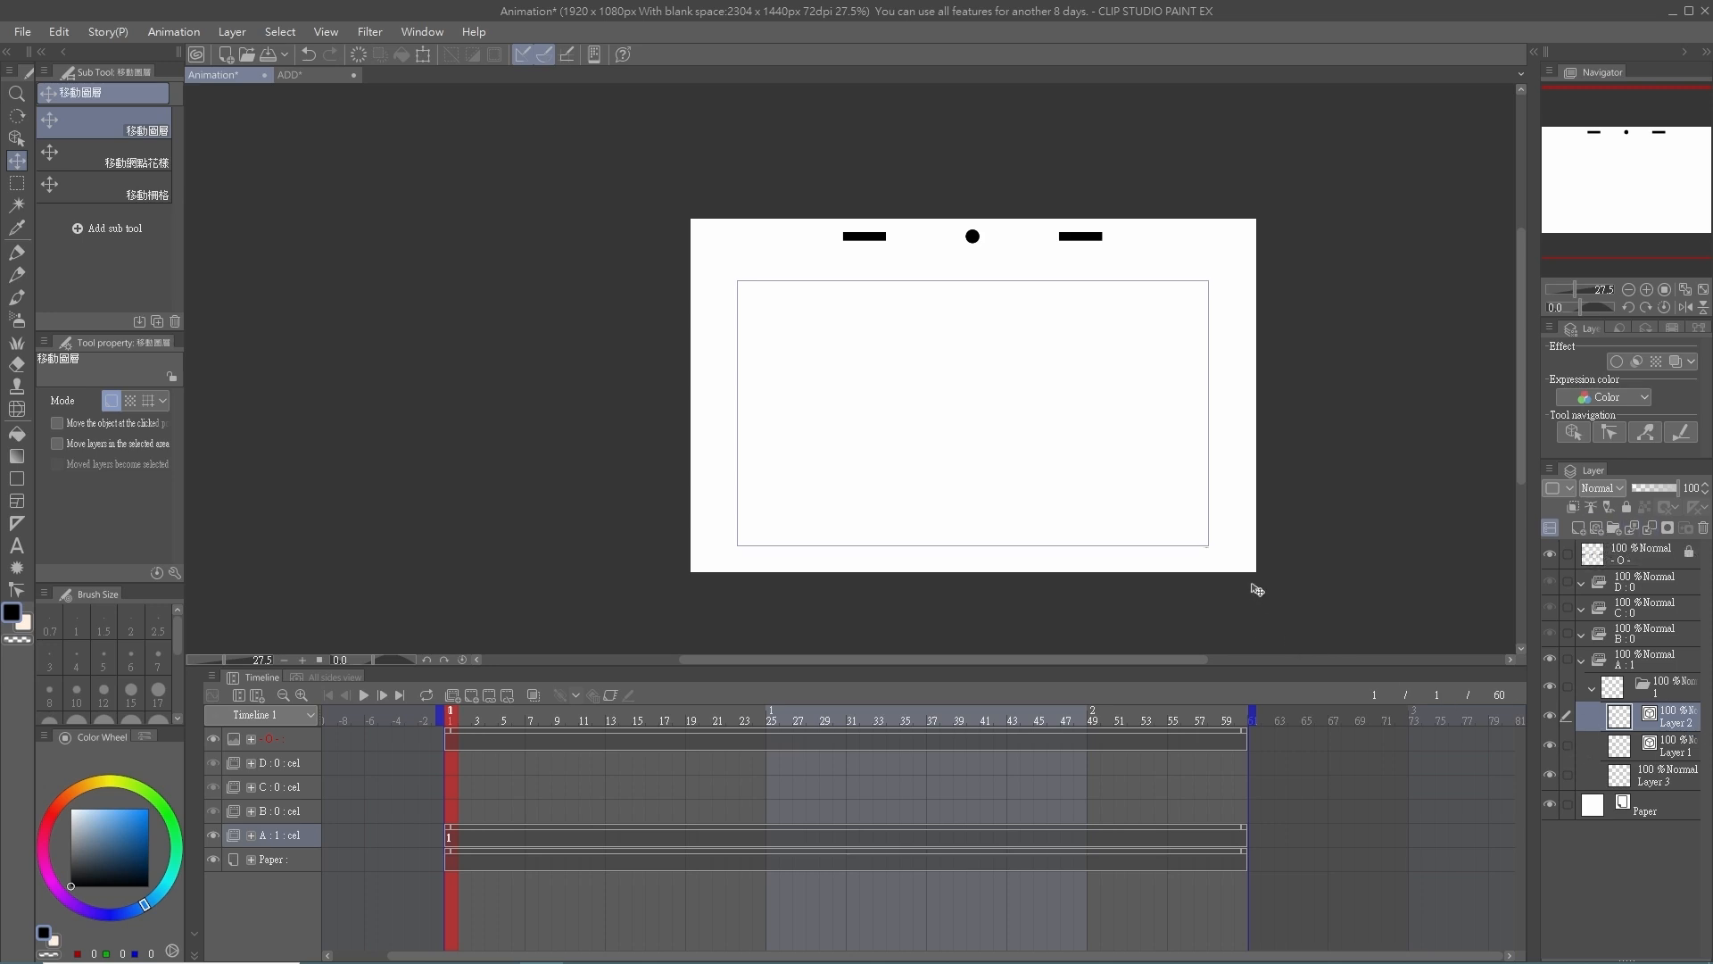
scroll(967, 413, "up", 1)
key("p")
left_click(130, 660)
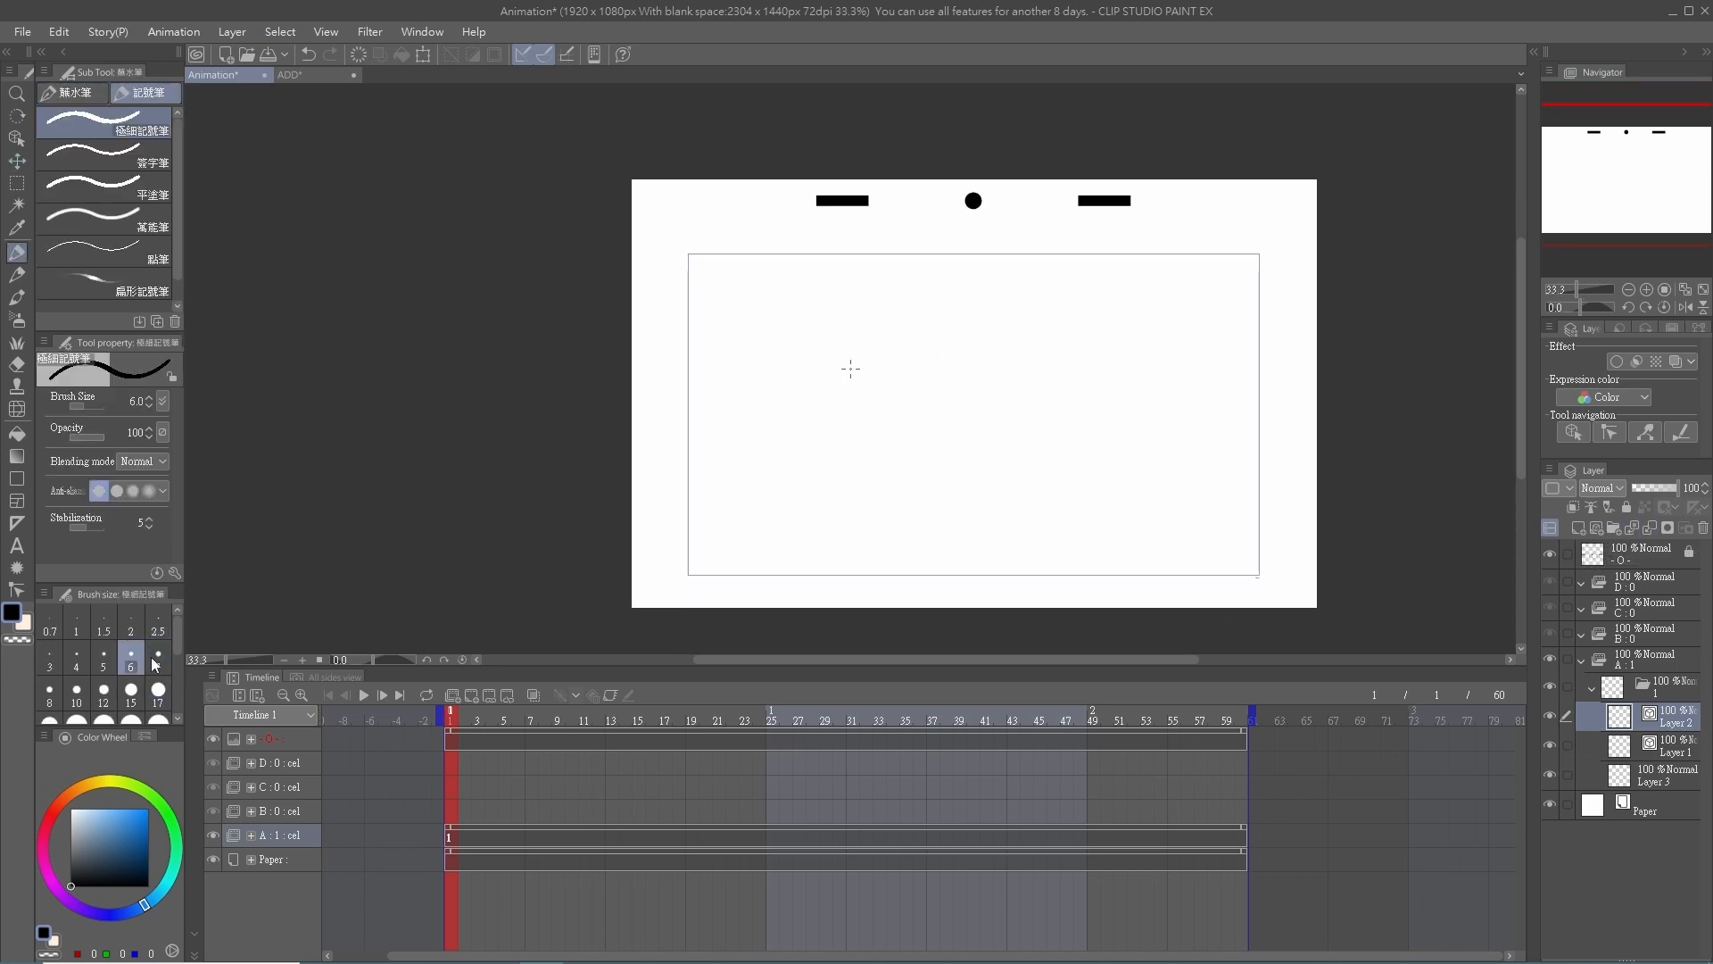
left_click_drag(835, 287, 815, 538)
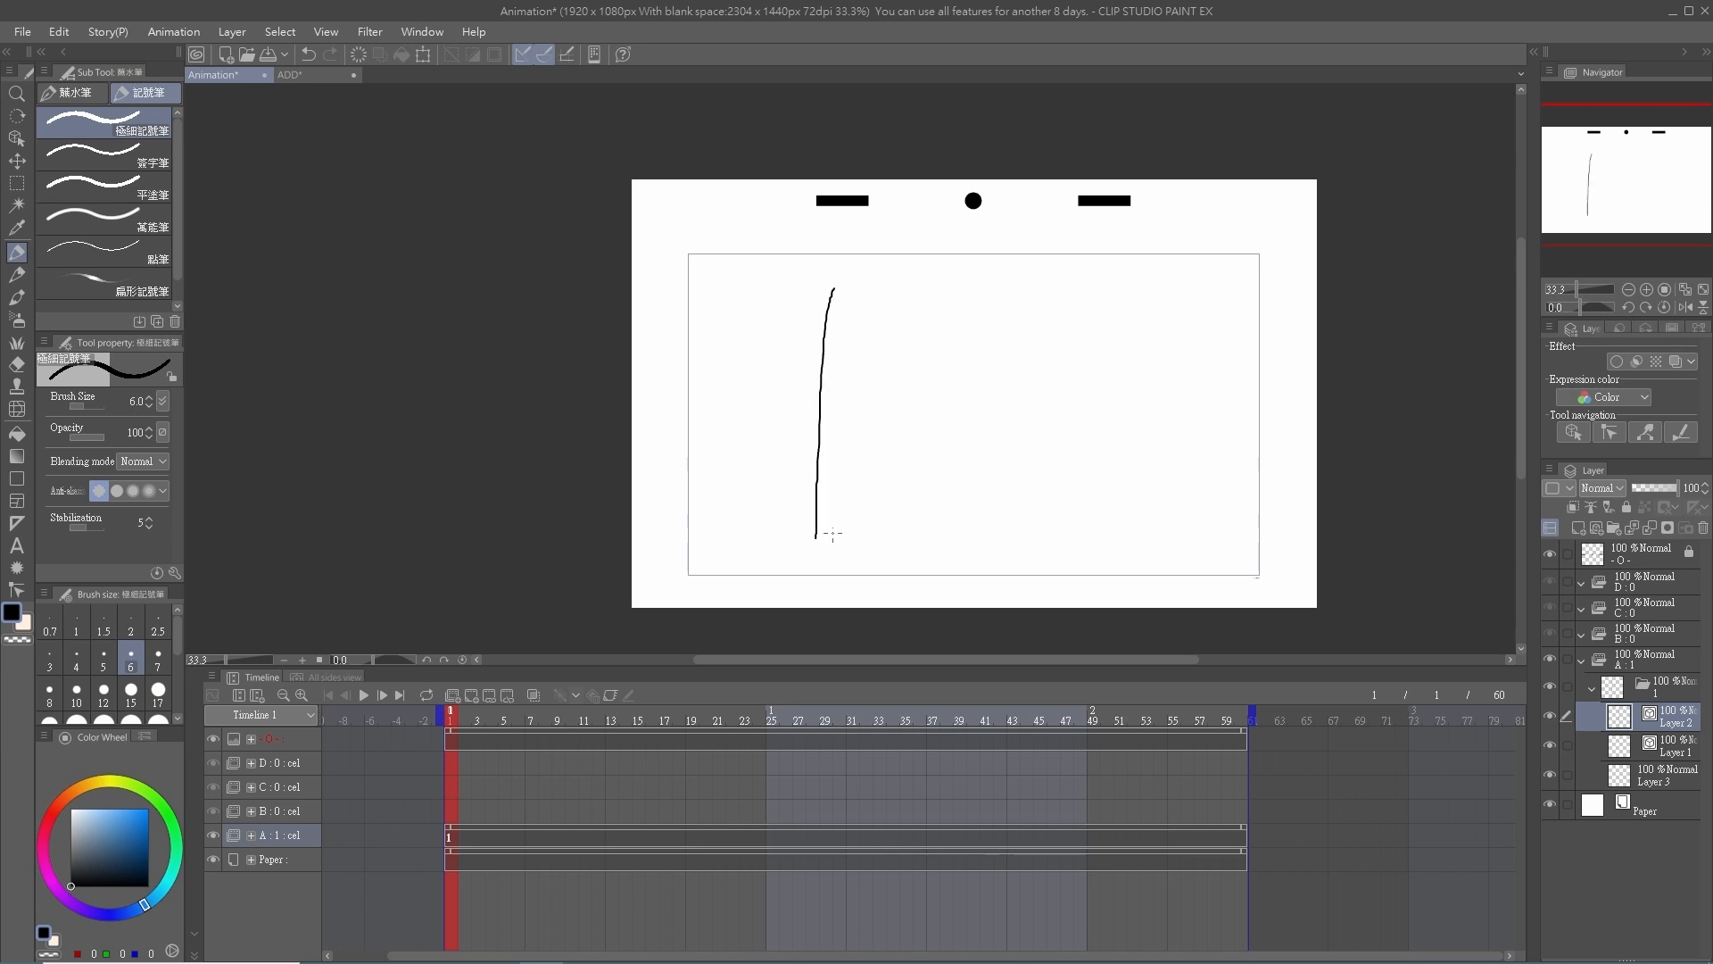
- Add a raster layer above it and draw a second line beside the vector one for comparison
left_click(1578, 528)
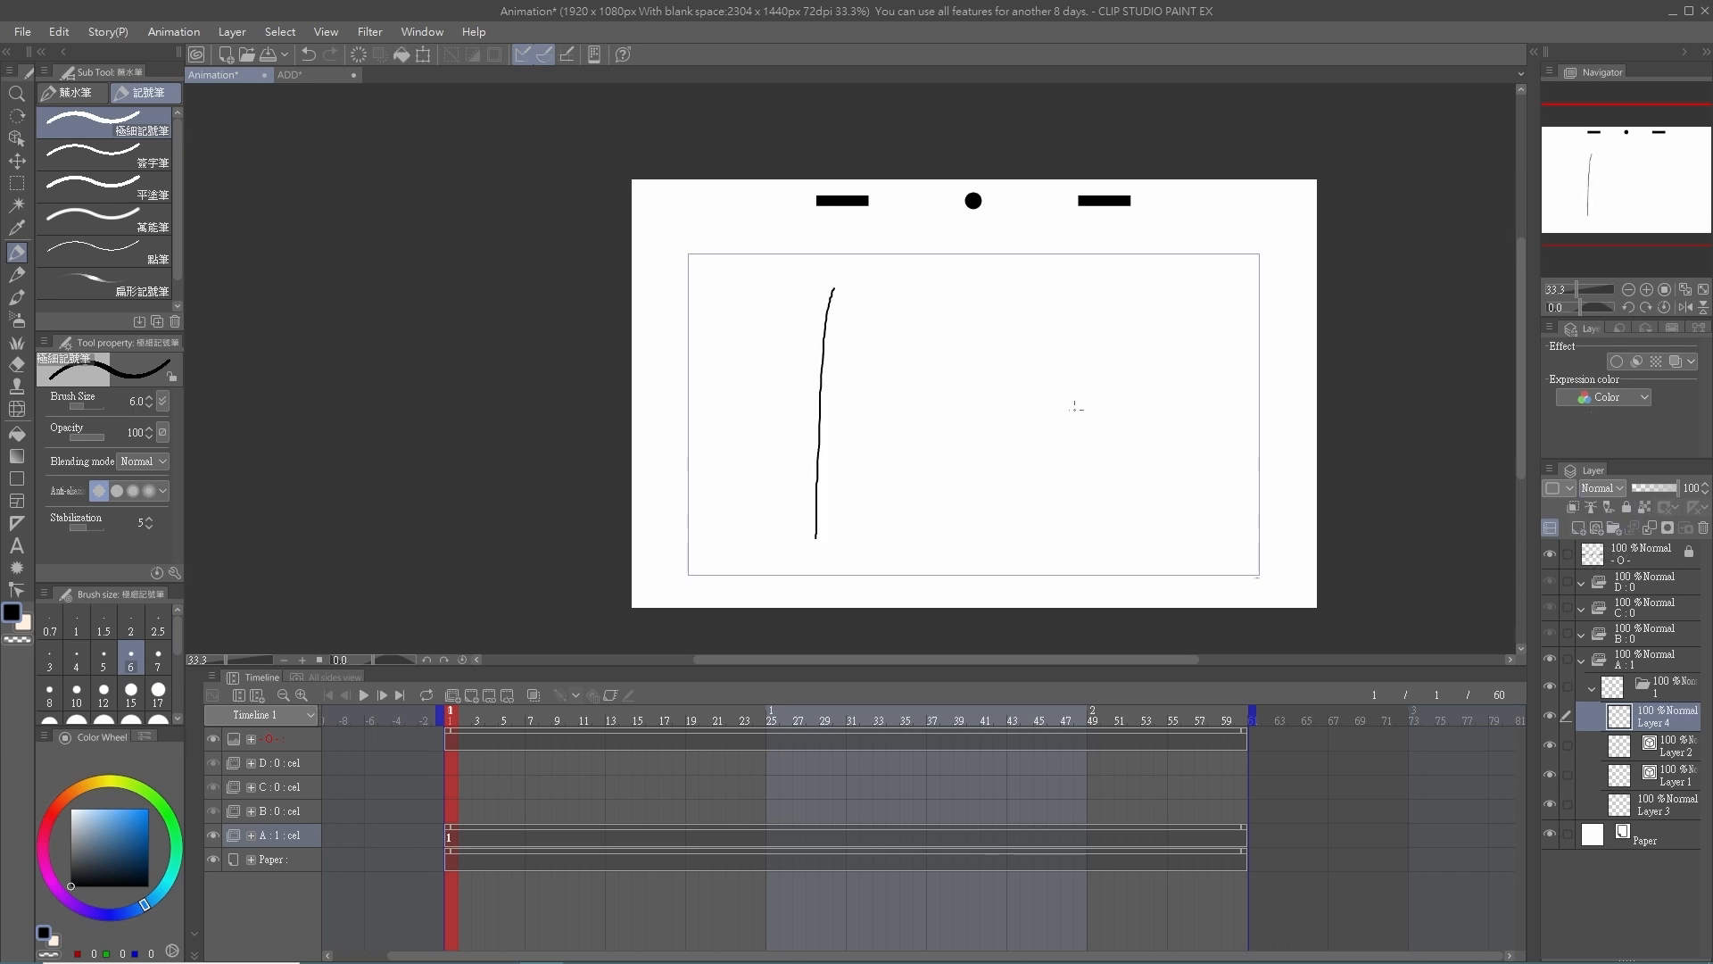
mouse_move(915, 545)
left_mouse_down()
mouse_move(925, 383)
mouse_move(954, 286)
left_mouse_up()
scroll(941, 444, "up", 1)
scroll(941, 443, "up", 2)
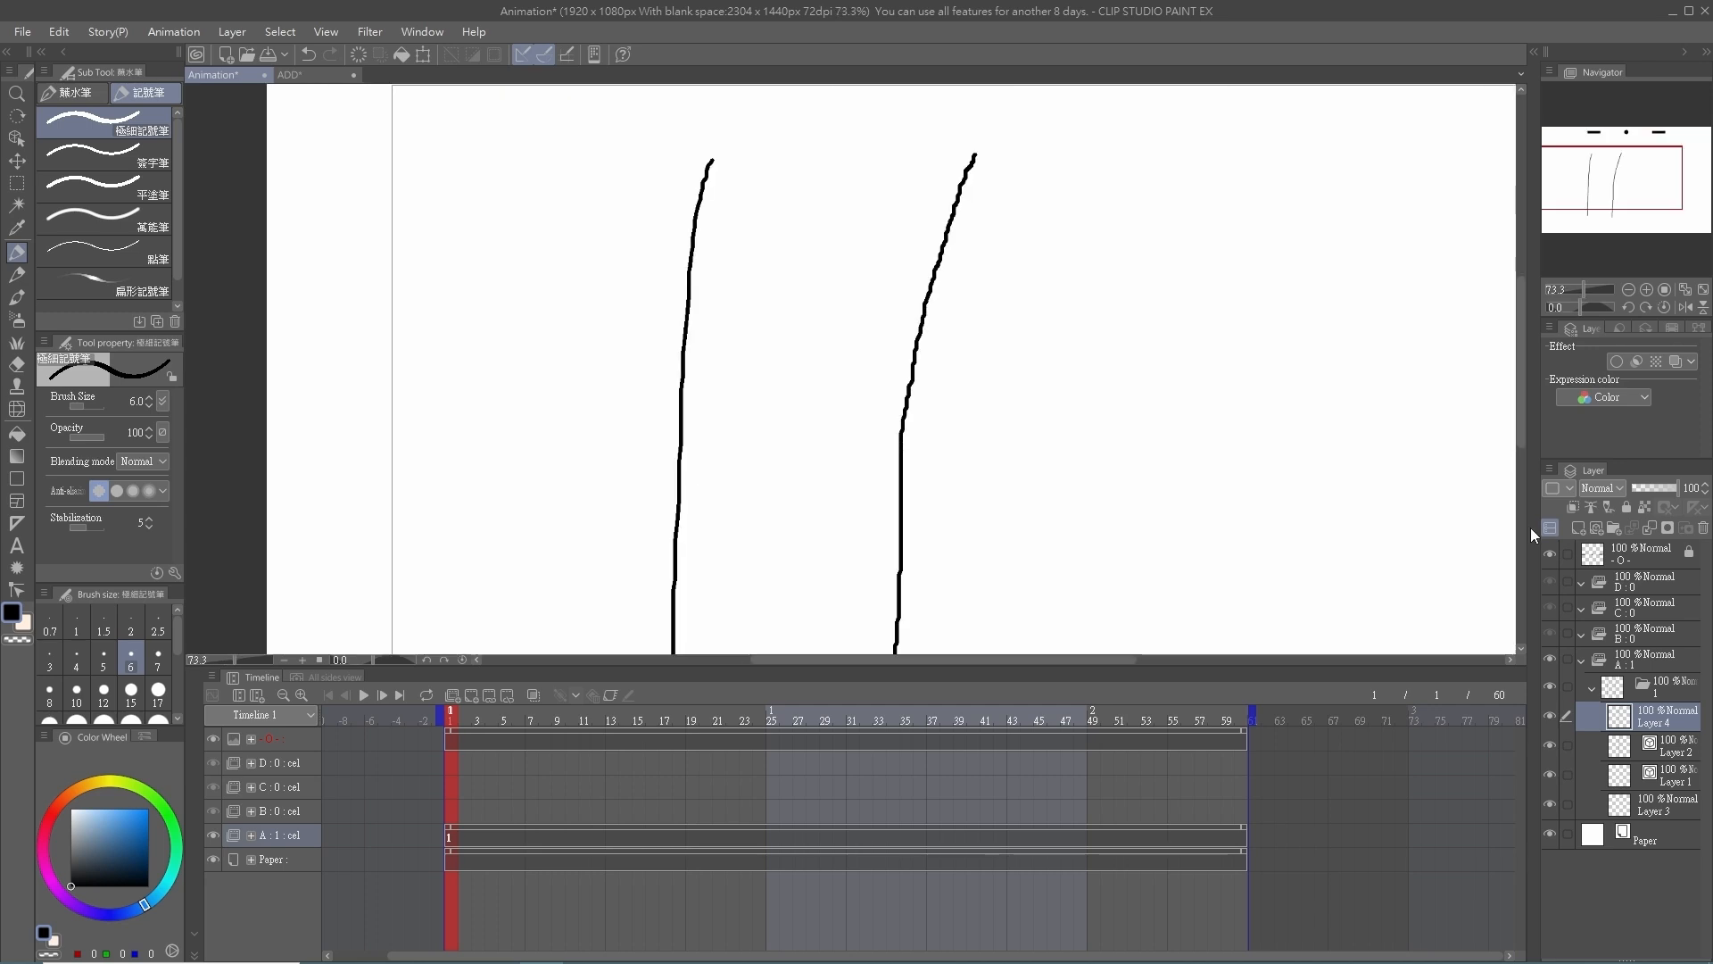
- Try scaling the raster line up to 1179% to check its edge quality, and discard the transformation
left_click(423, 54)
scroll(843, 233, "down", 2)
left_click_drag(910, 335, 1175, 335)
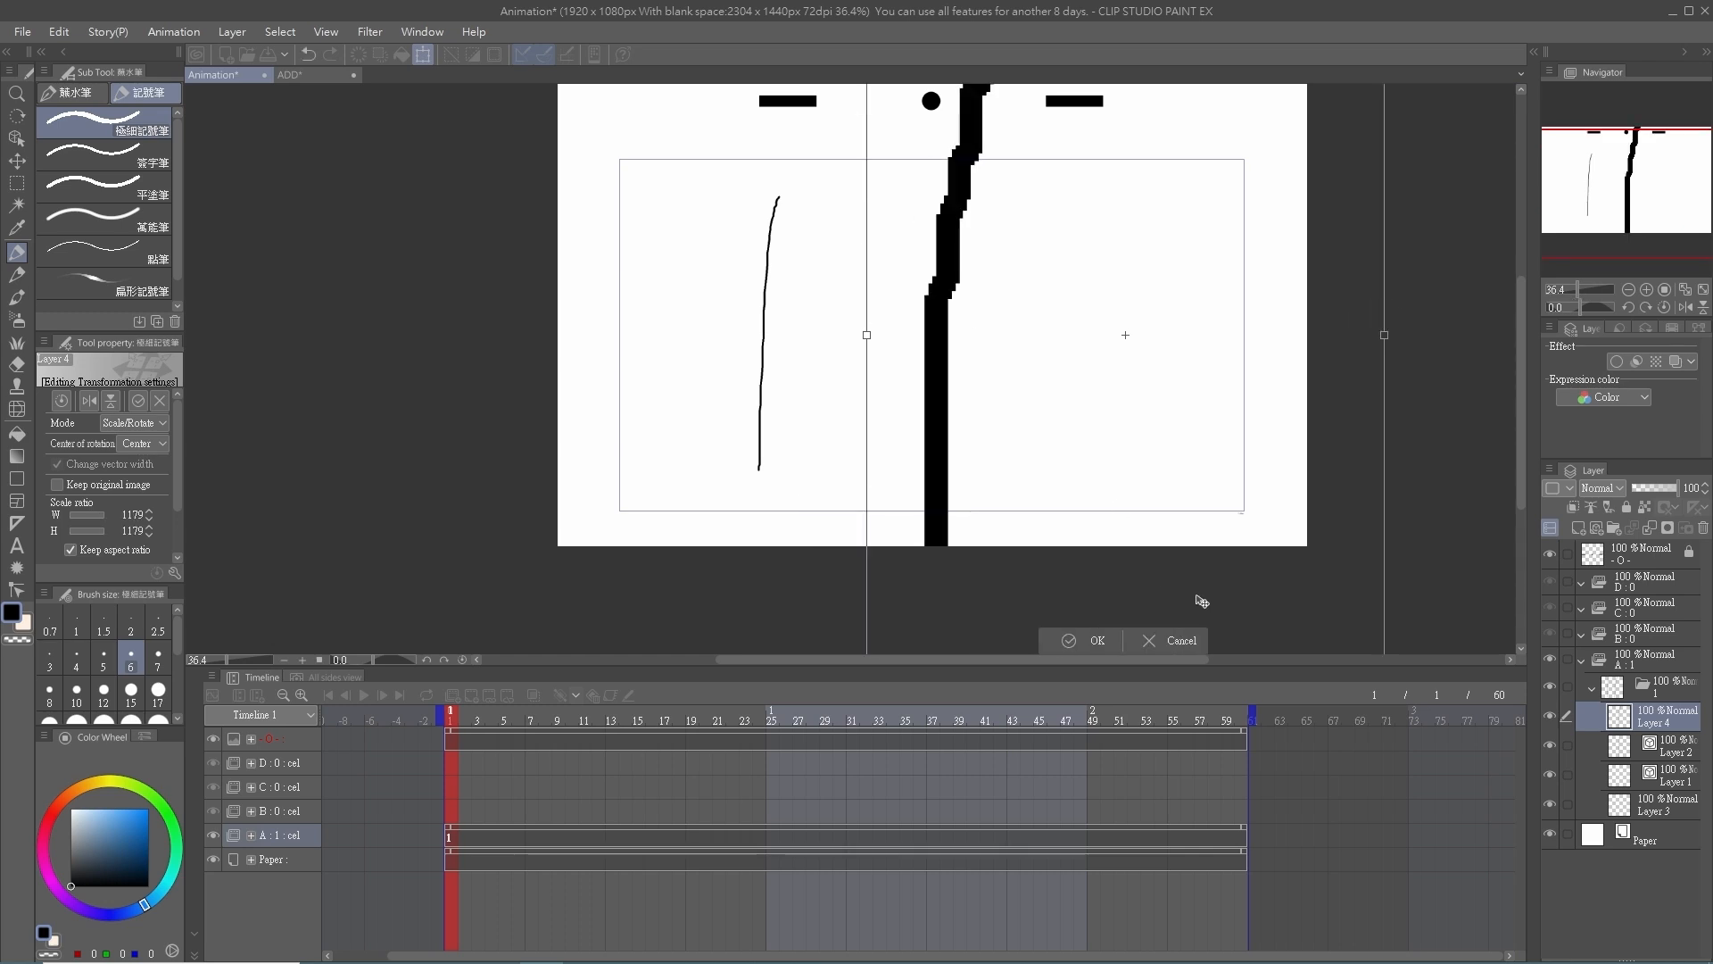
left_click(1185, 641)
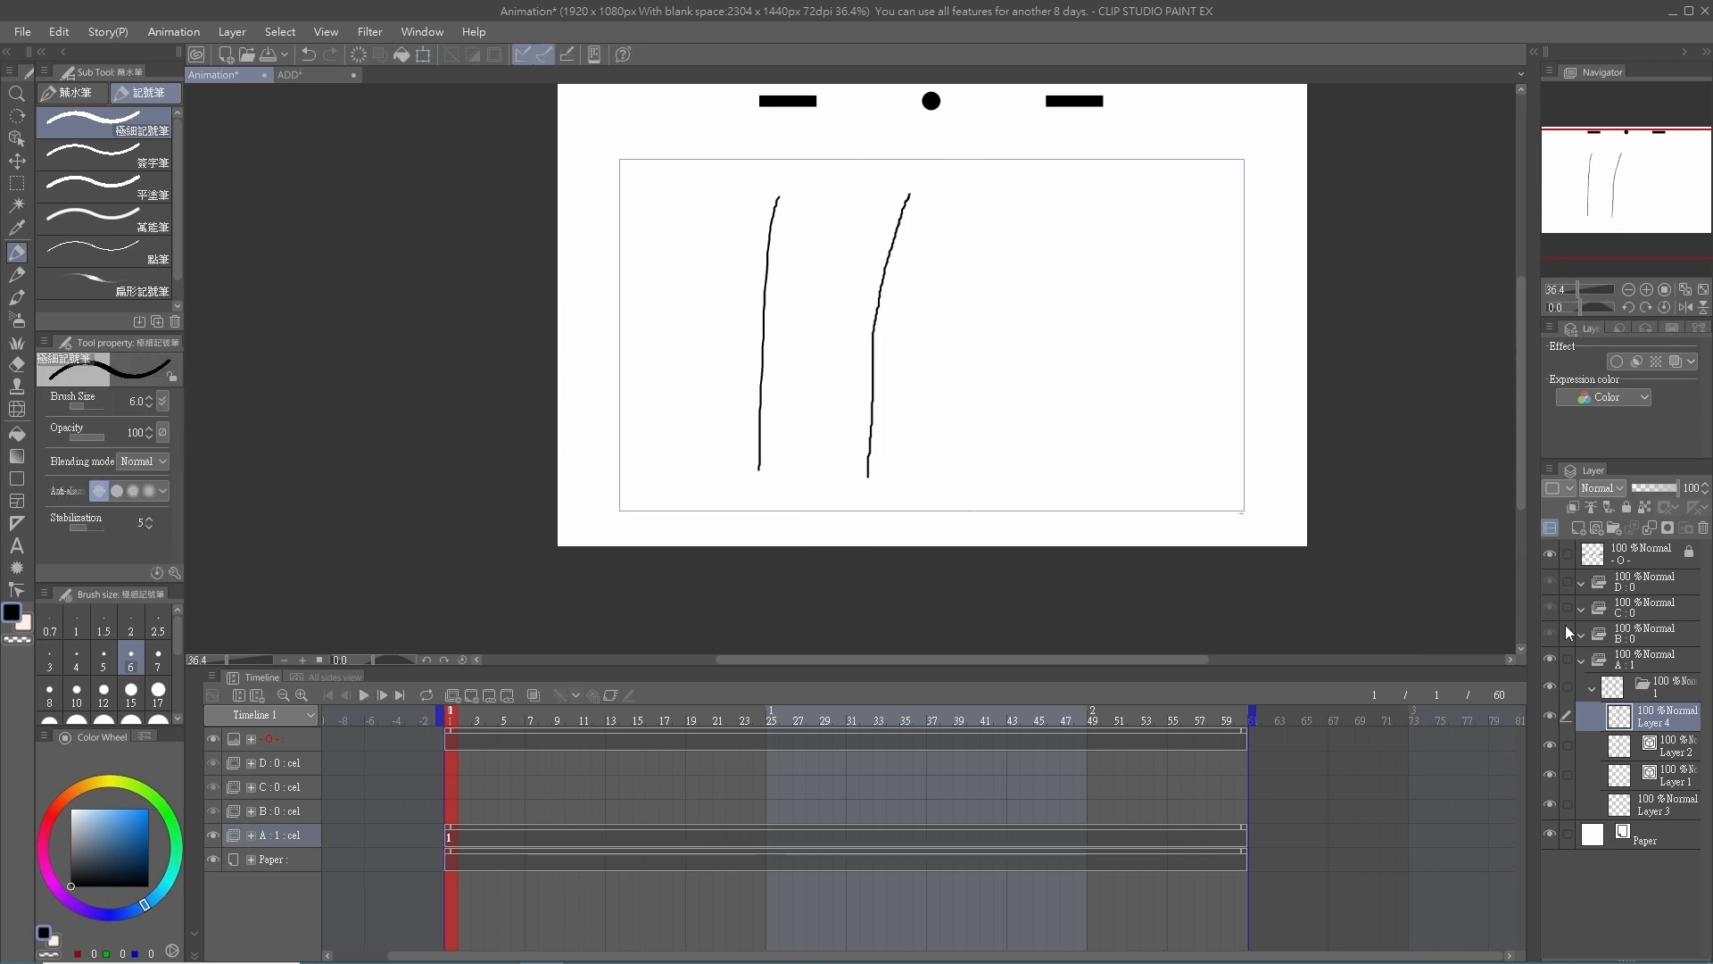
- Remove both marker test lines and the extra raster layer, and draw a vertical line on Layer 2 with the size 12 watercolour brush
left_click(1702, 529)
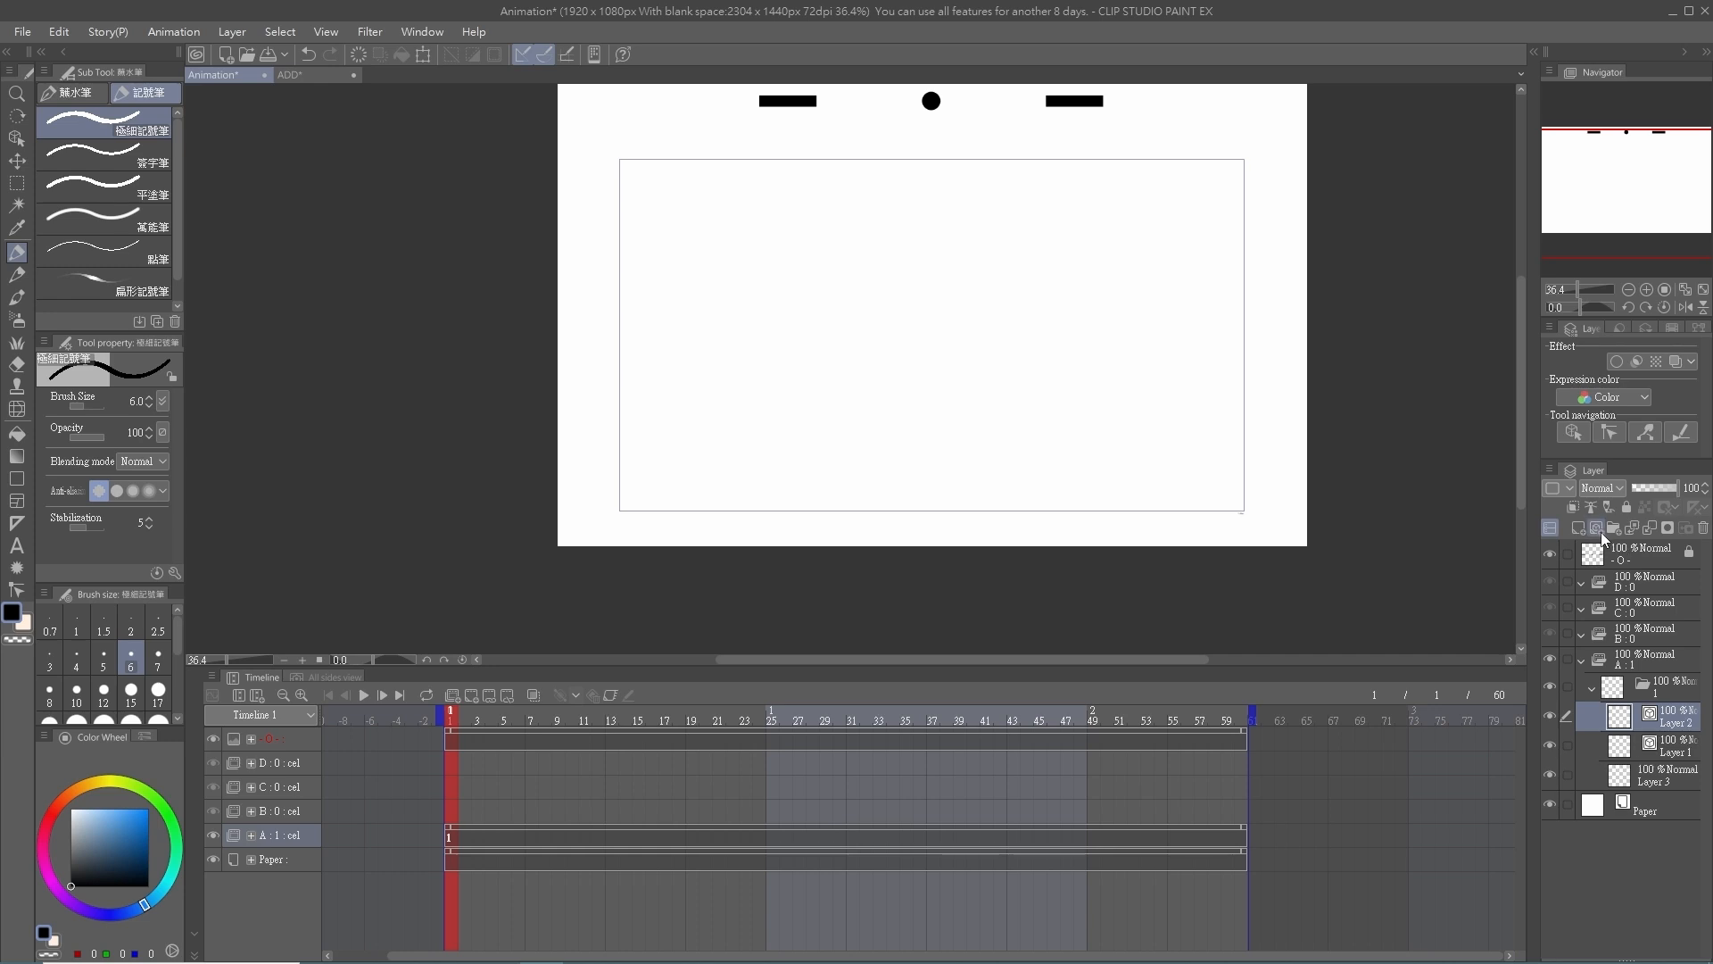
key("b")
left_click_drag(944, 190, 942, 524)
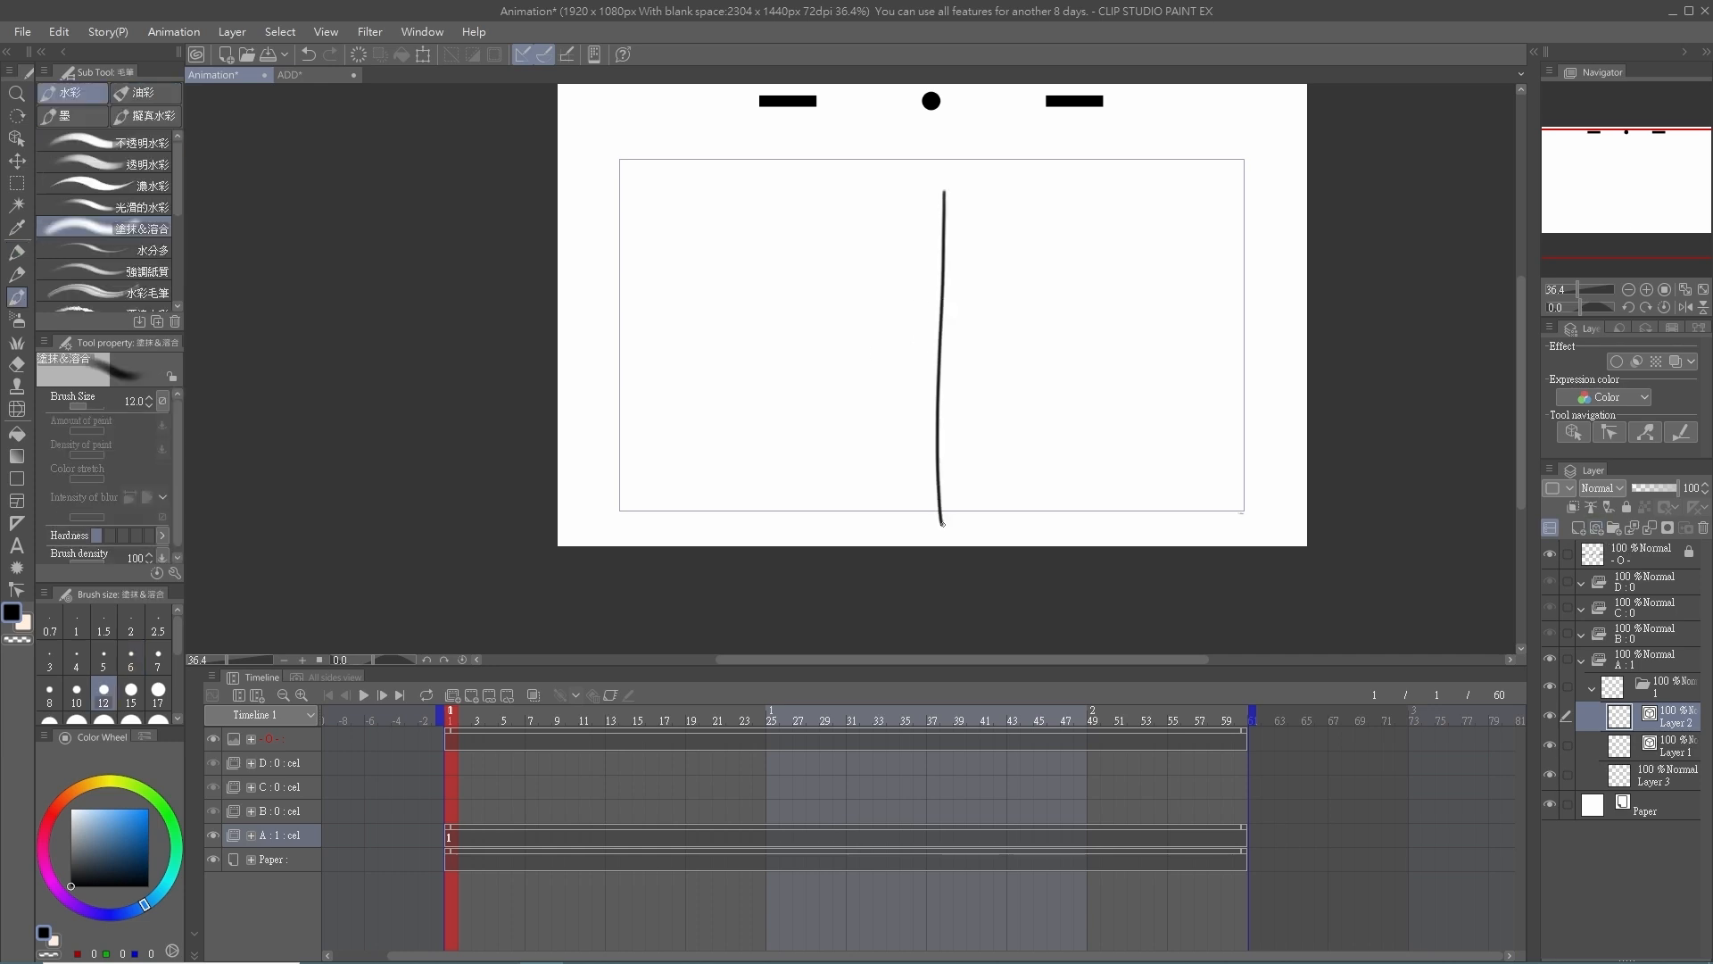
- Add a new raster layer above Layer 2 and paint a similar vertical line beside the vector stroke
left_click(1576, 526)
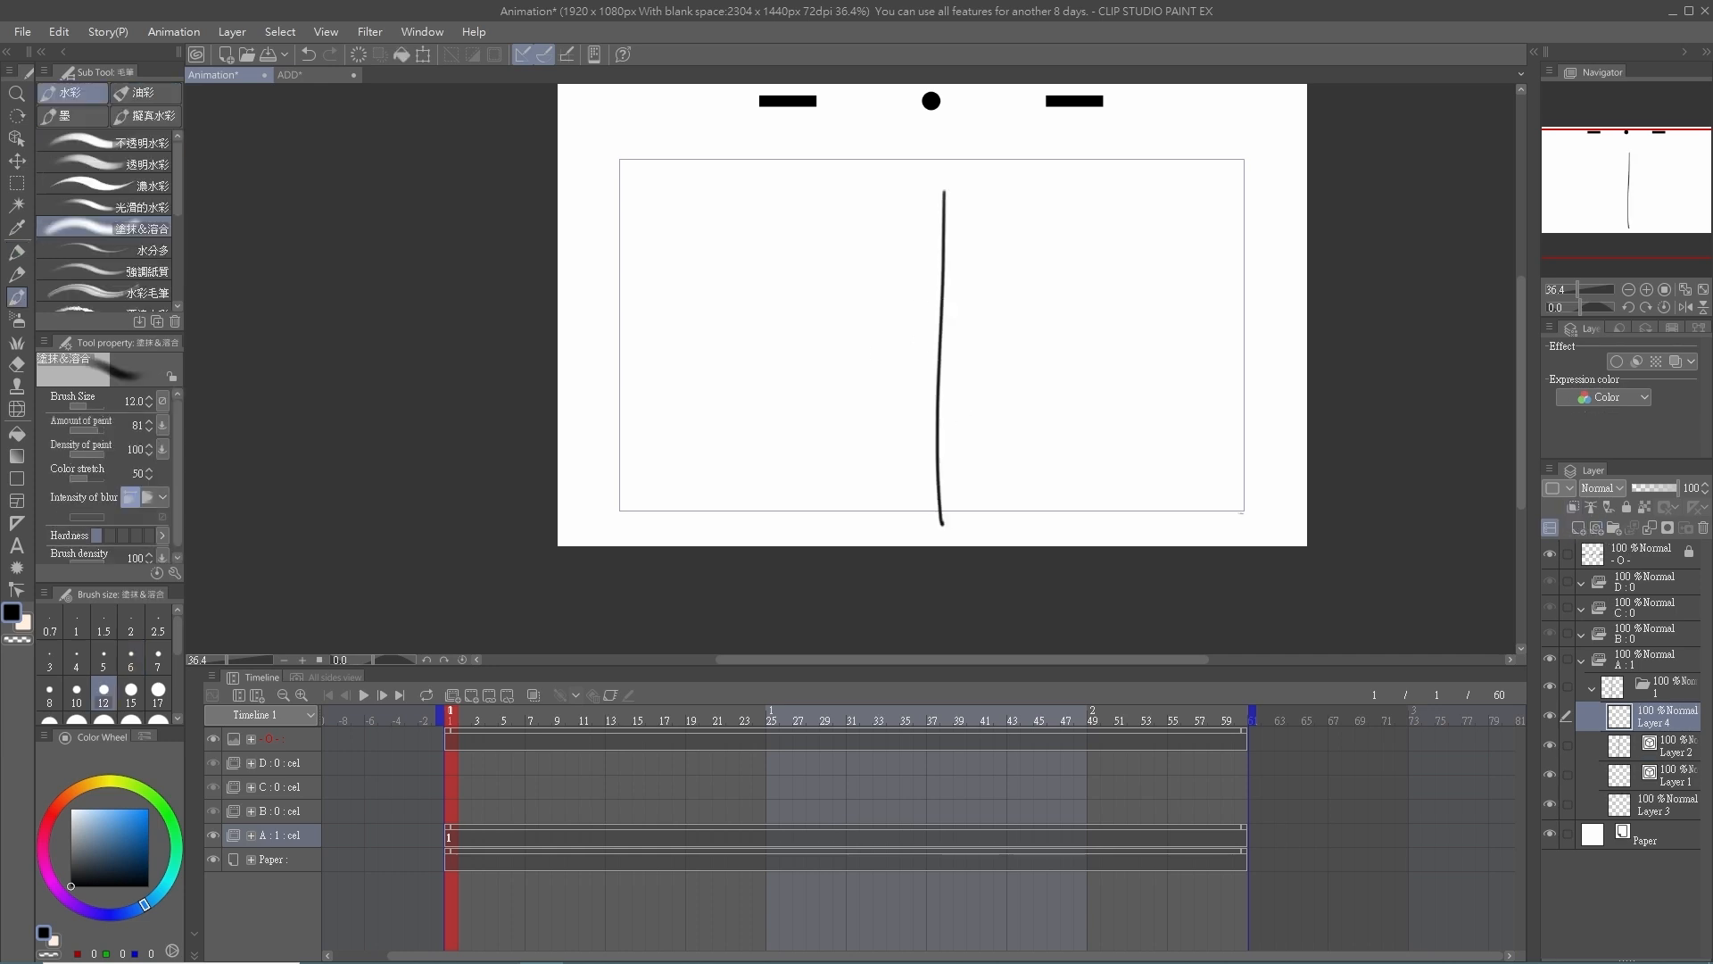
left_click_drag(896, 197, 884, 519)
key("ctrl+z")
left_click_drag(896, 195, 886, 520)
- Scale the raster brush line up to 1539% and apply the transformation
left_click(423, 55)
left_click_drag(884, 356, 628, 355)
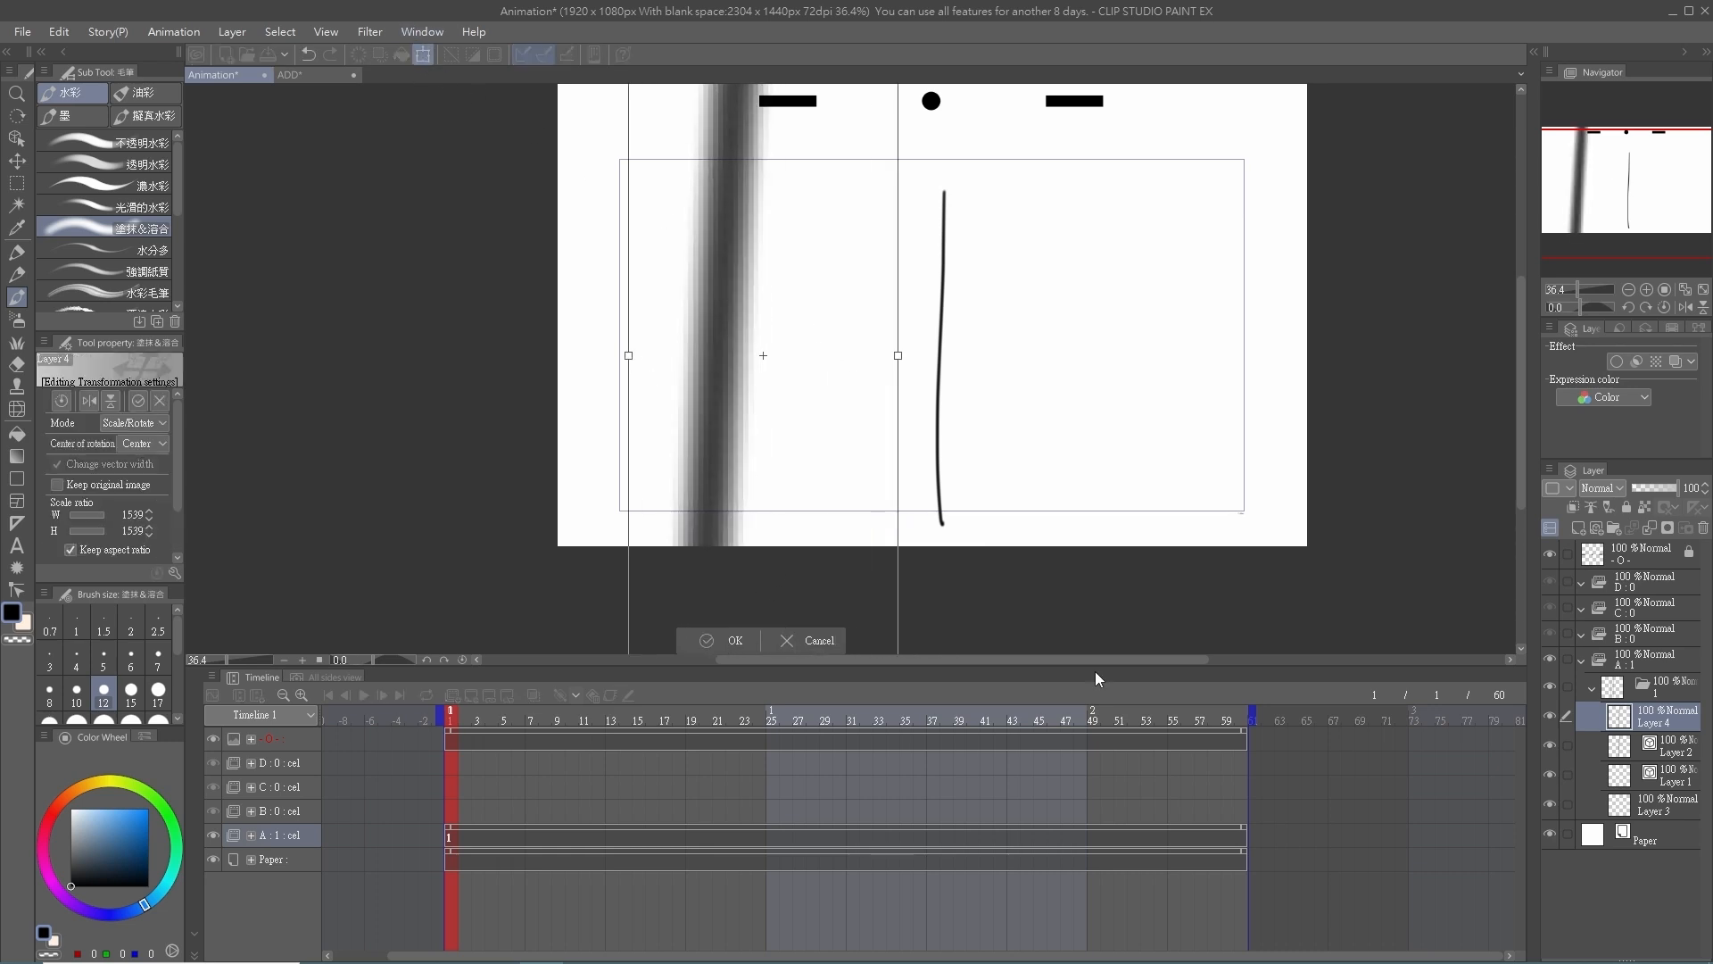
left_click(730, 641)
- Scale the vector brush line on Layer 2 up to 1371% and apply the transformation
left_click(1660, 745)
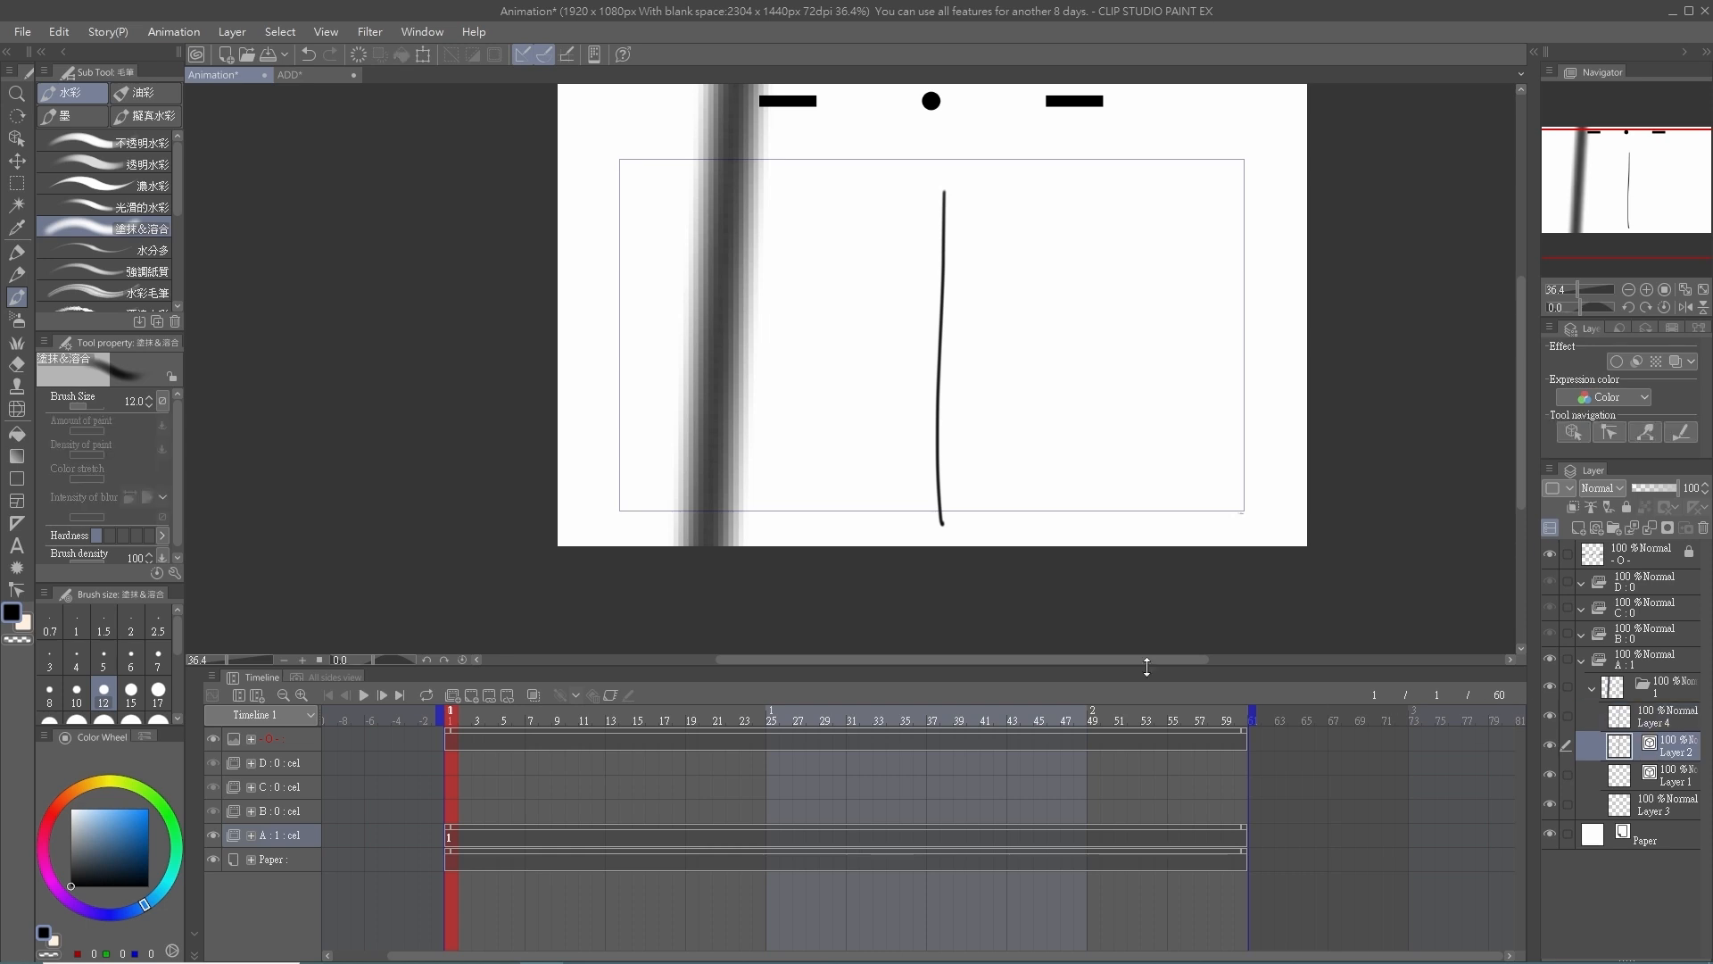
left_click(423, 54)
mouse_move(1005, 357)
left_mouse_down()
mouse_move(1151, 356)
mouse_move(1111, 356)
left_mouse_up()
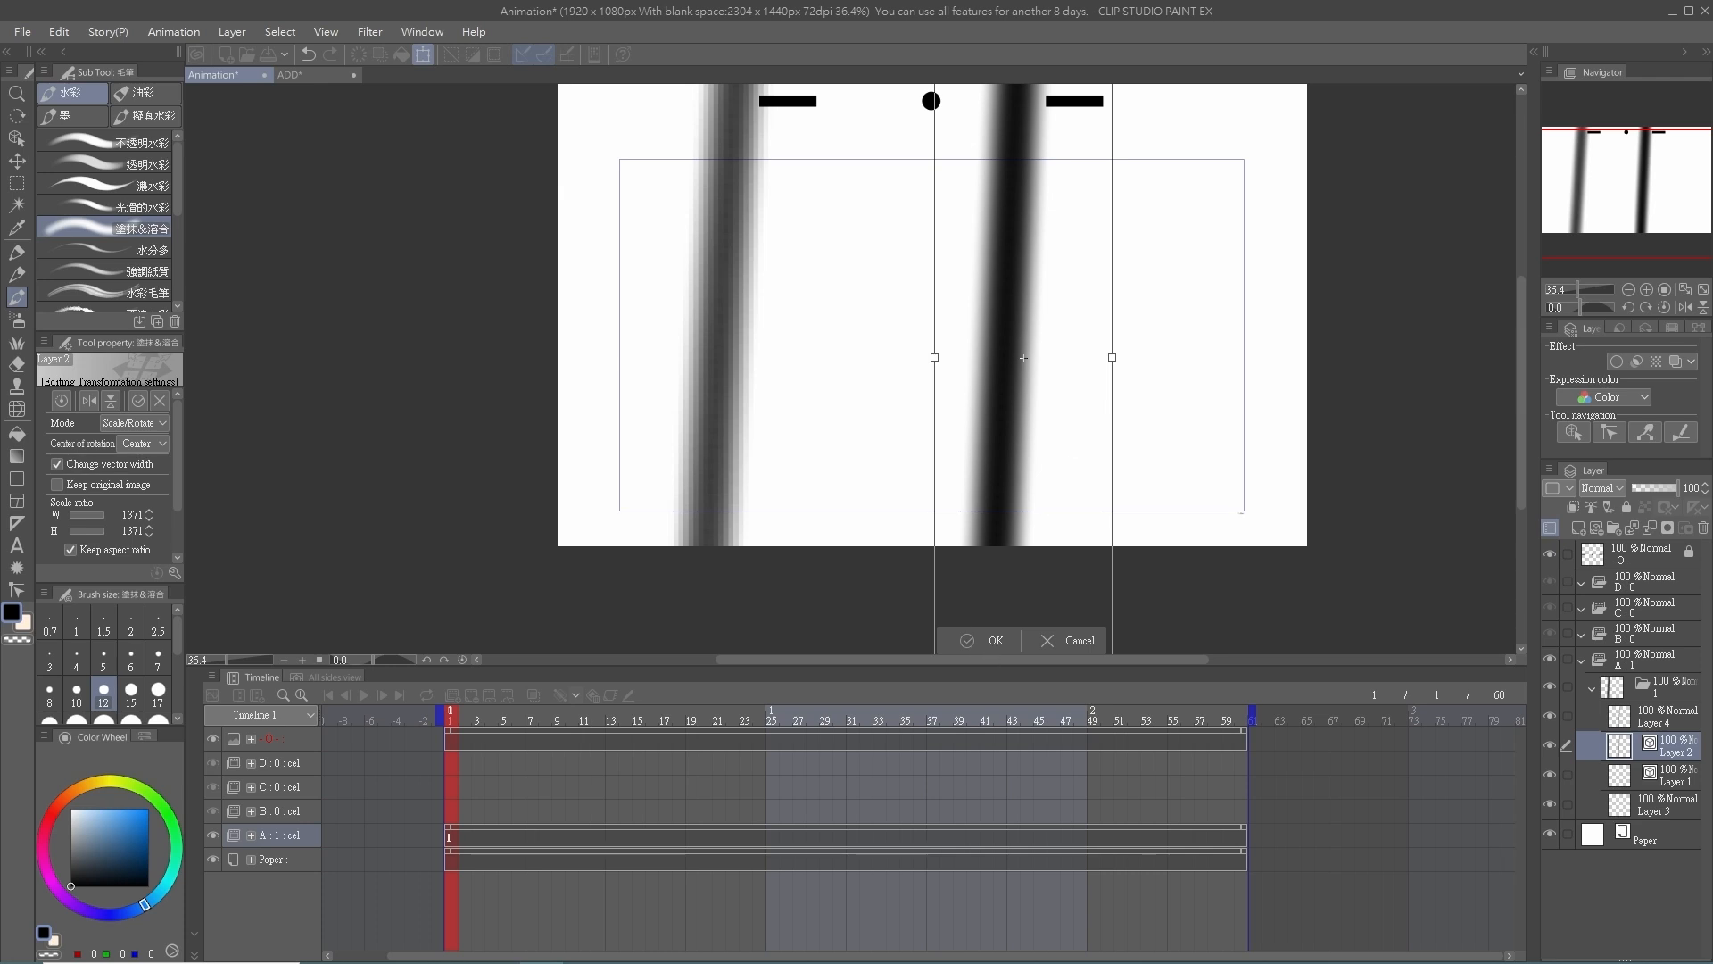
left_click(984, 642)
- Examine the enlarged raster and vector strokes side by side to compare their edge quality
scroll(753, 363, "down", 1)
scroll(753, 363, "up", 5)
scroll(830, 335, "up", 3)
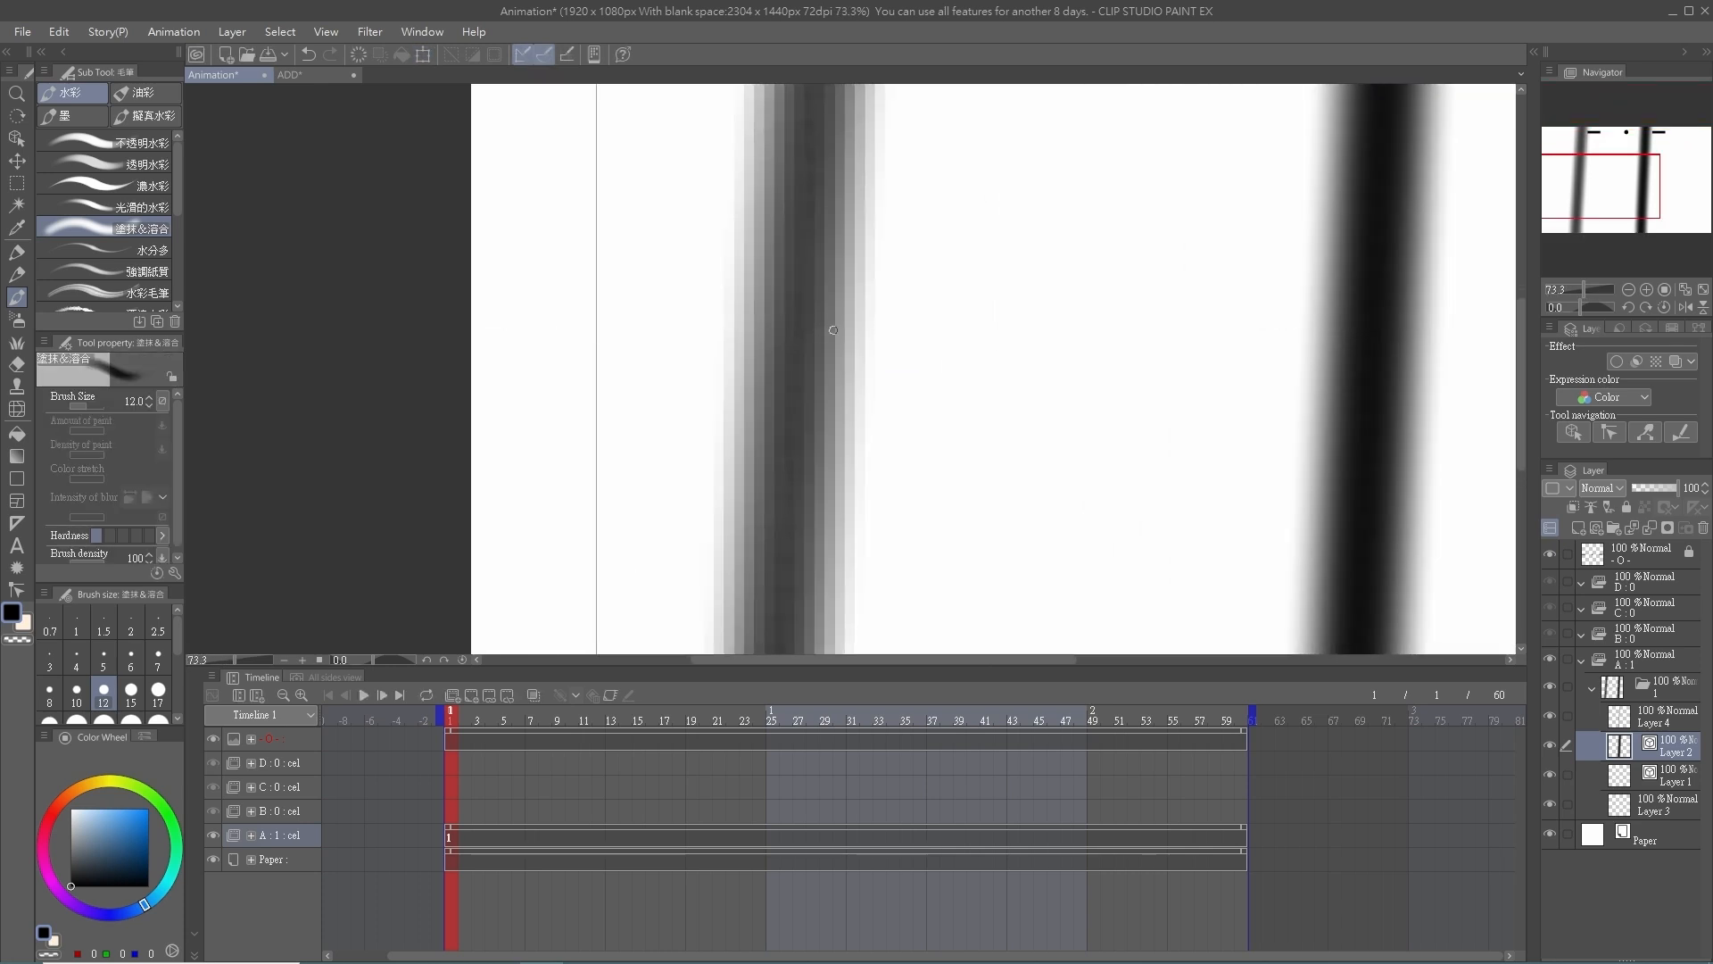
scroll(803, 339, "down", 5)
left_click_drag(1060, 348, 965, 351)
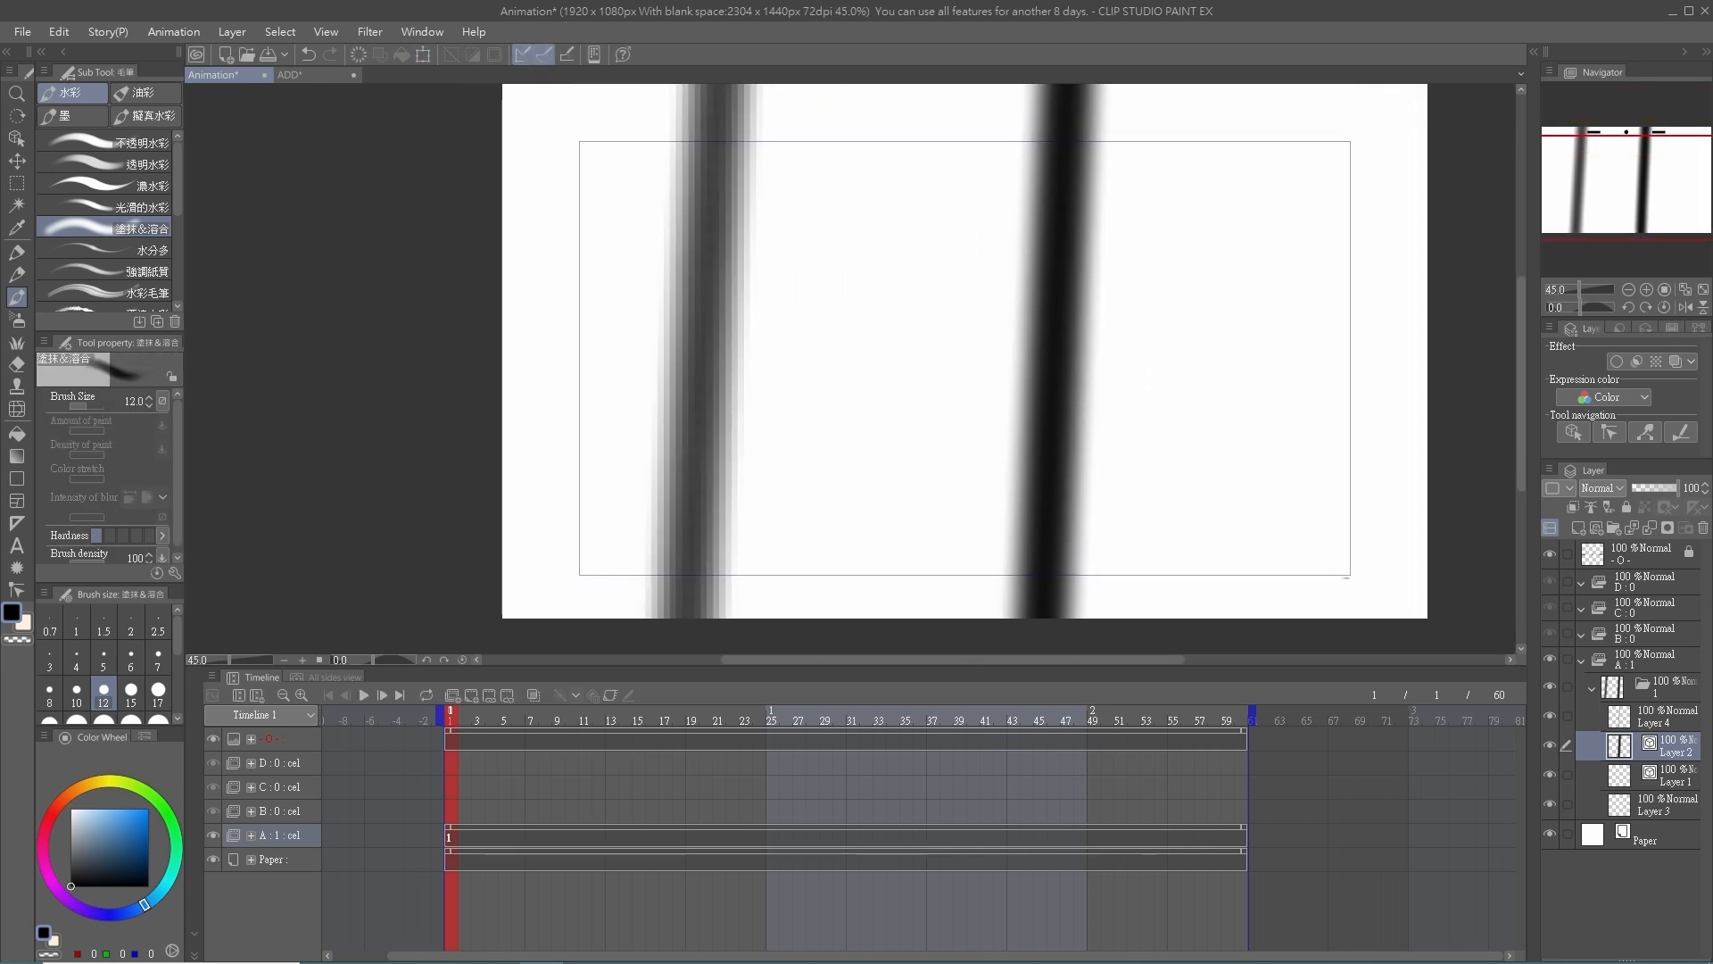
scroll(897, 366, "down", 4)
scroll(902, 357, "up", 3)
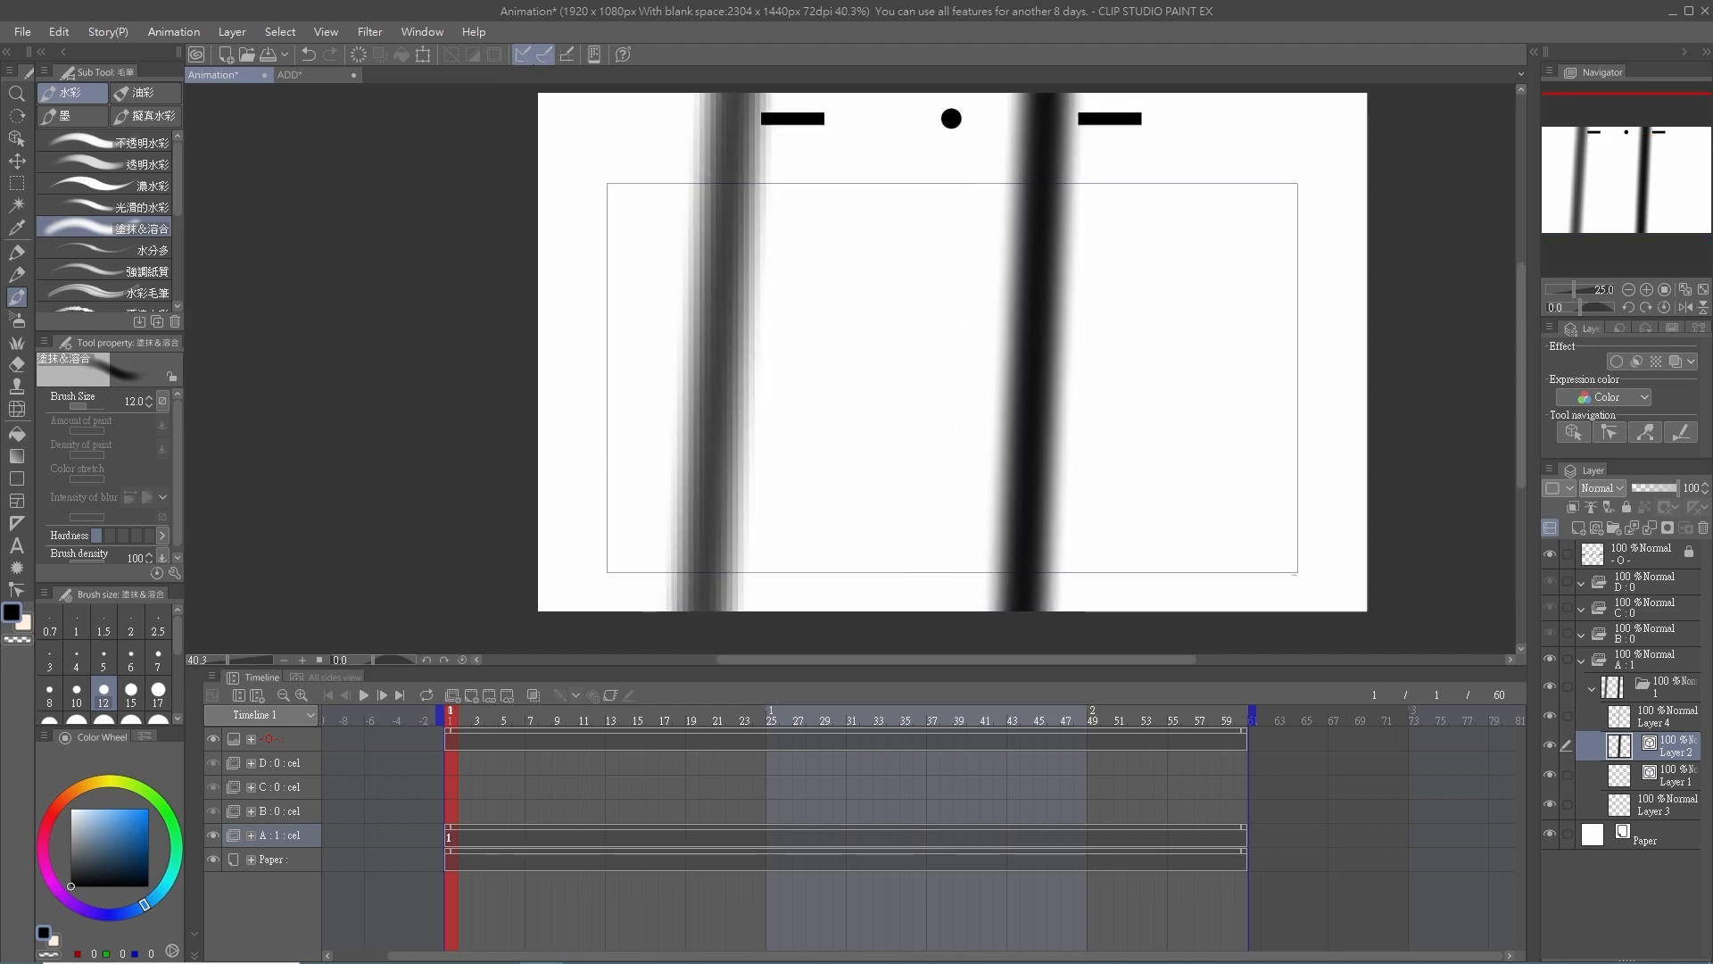
- Try deleting raster Layer 4, and undo the deletion together with the enlargement of both lines
left_click(1655, 713)
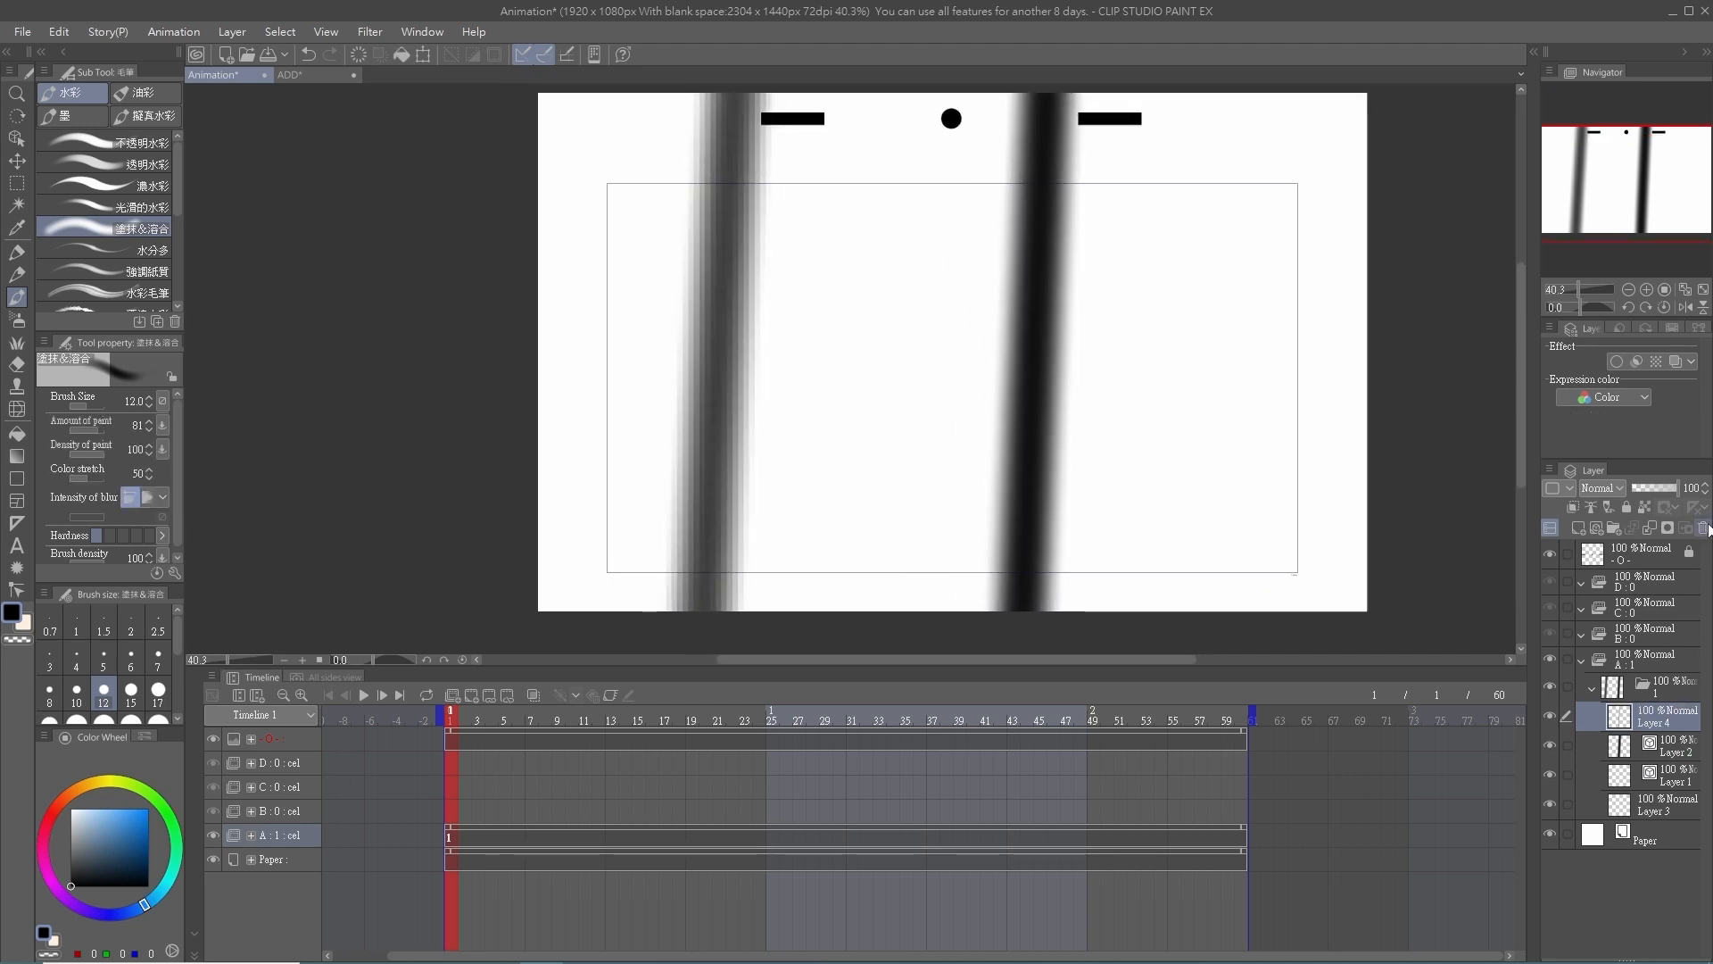
left_click(1705, 527)
key("ctrl+z")
key("ctrl+z")
key("ctrl+z")
- Erase the whole line on vector Layer 2 with the vector eraser at size 17
left_click(1677, 748)
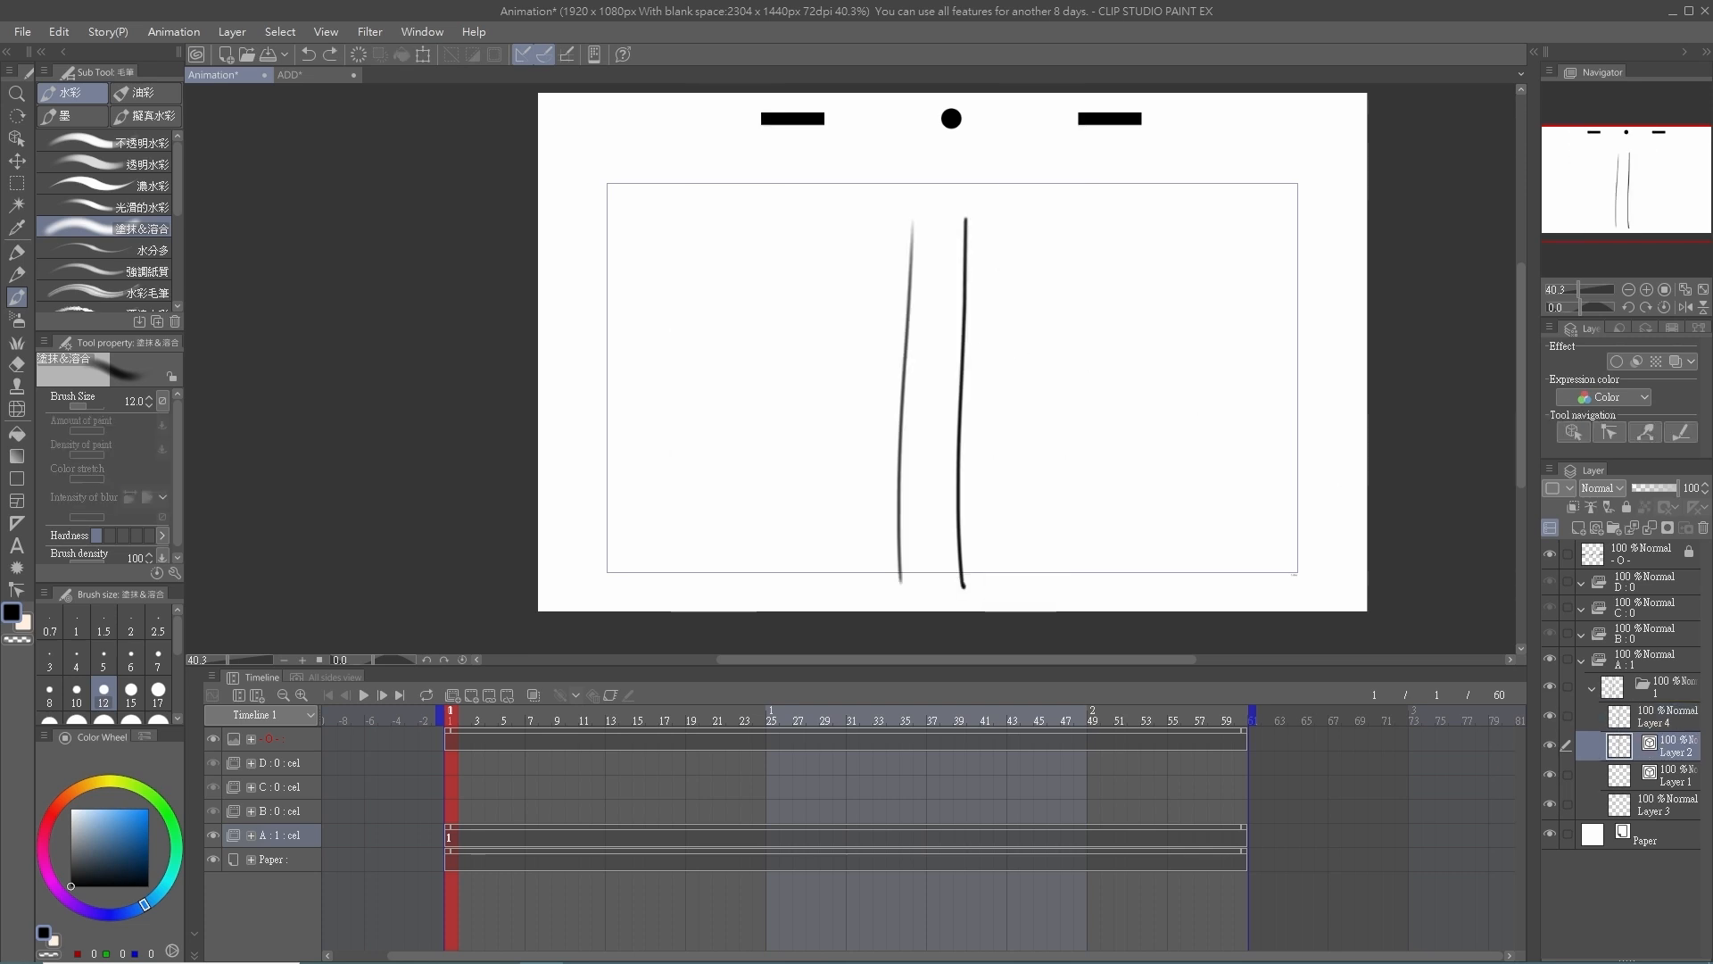
key("e")
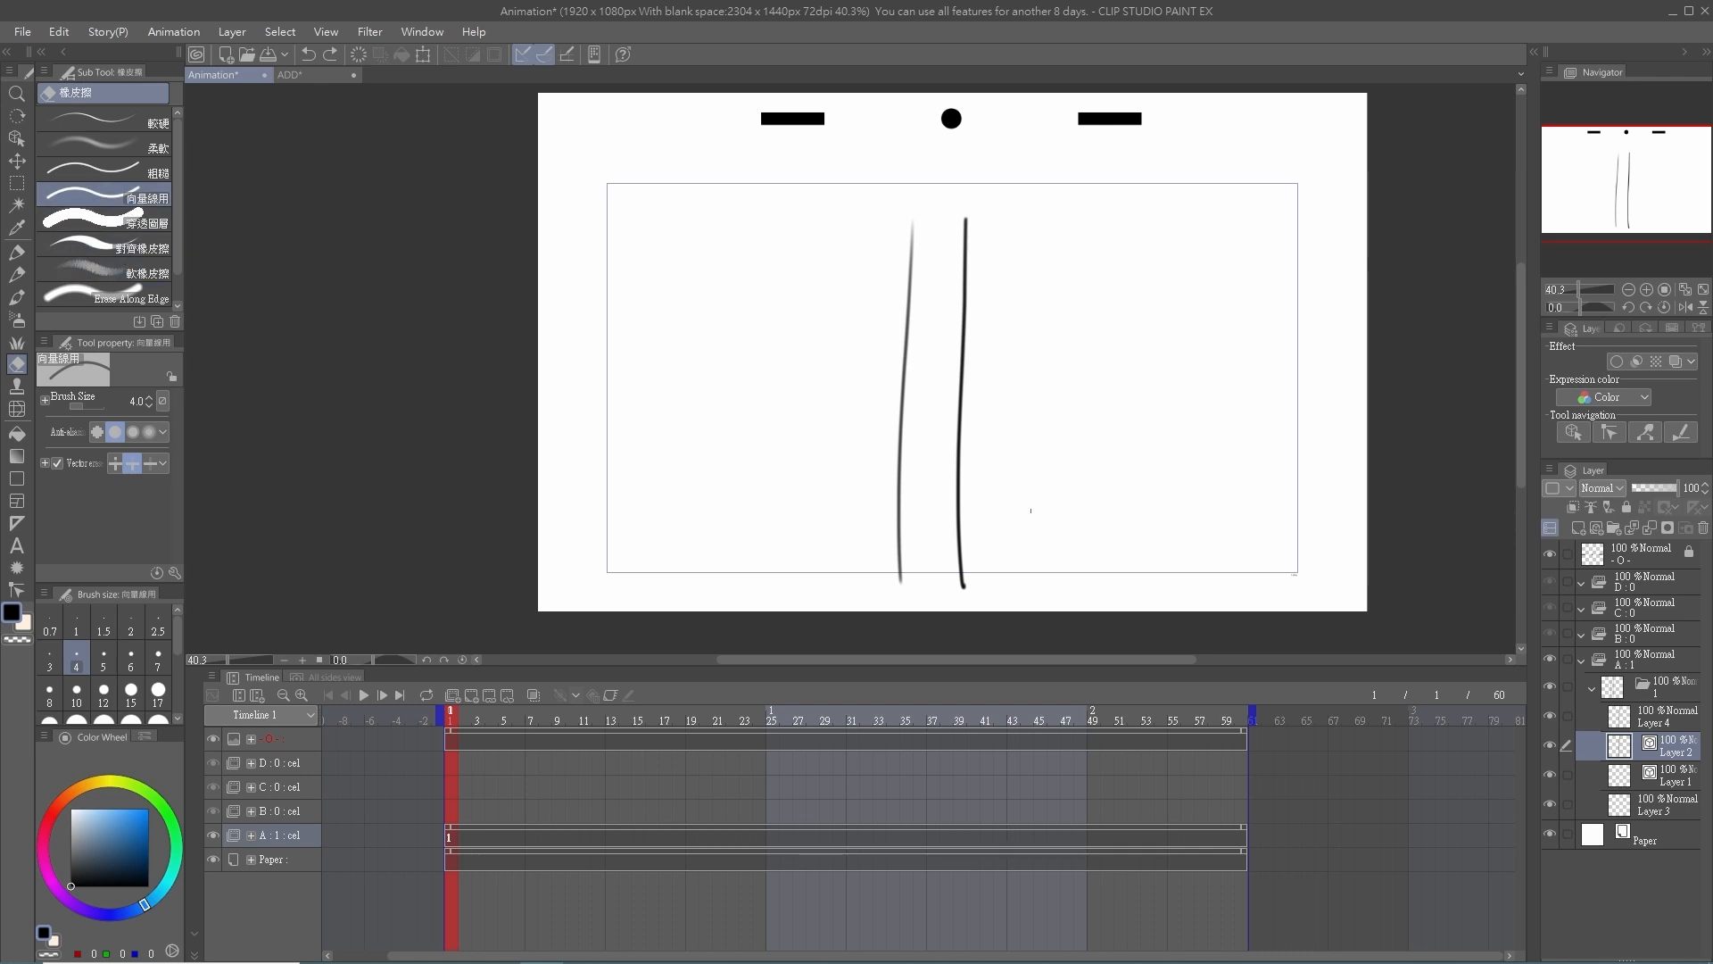
scroll(986, 373, "down", 4)
scroll(1116, 344, "up", 4)
left_click(158, 691)
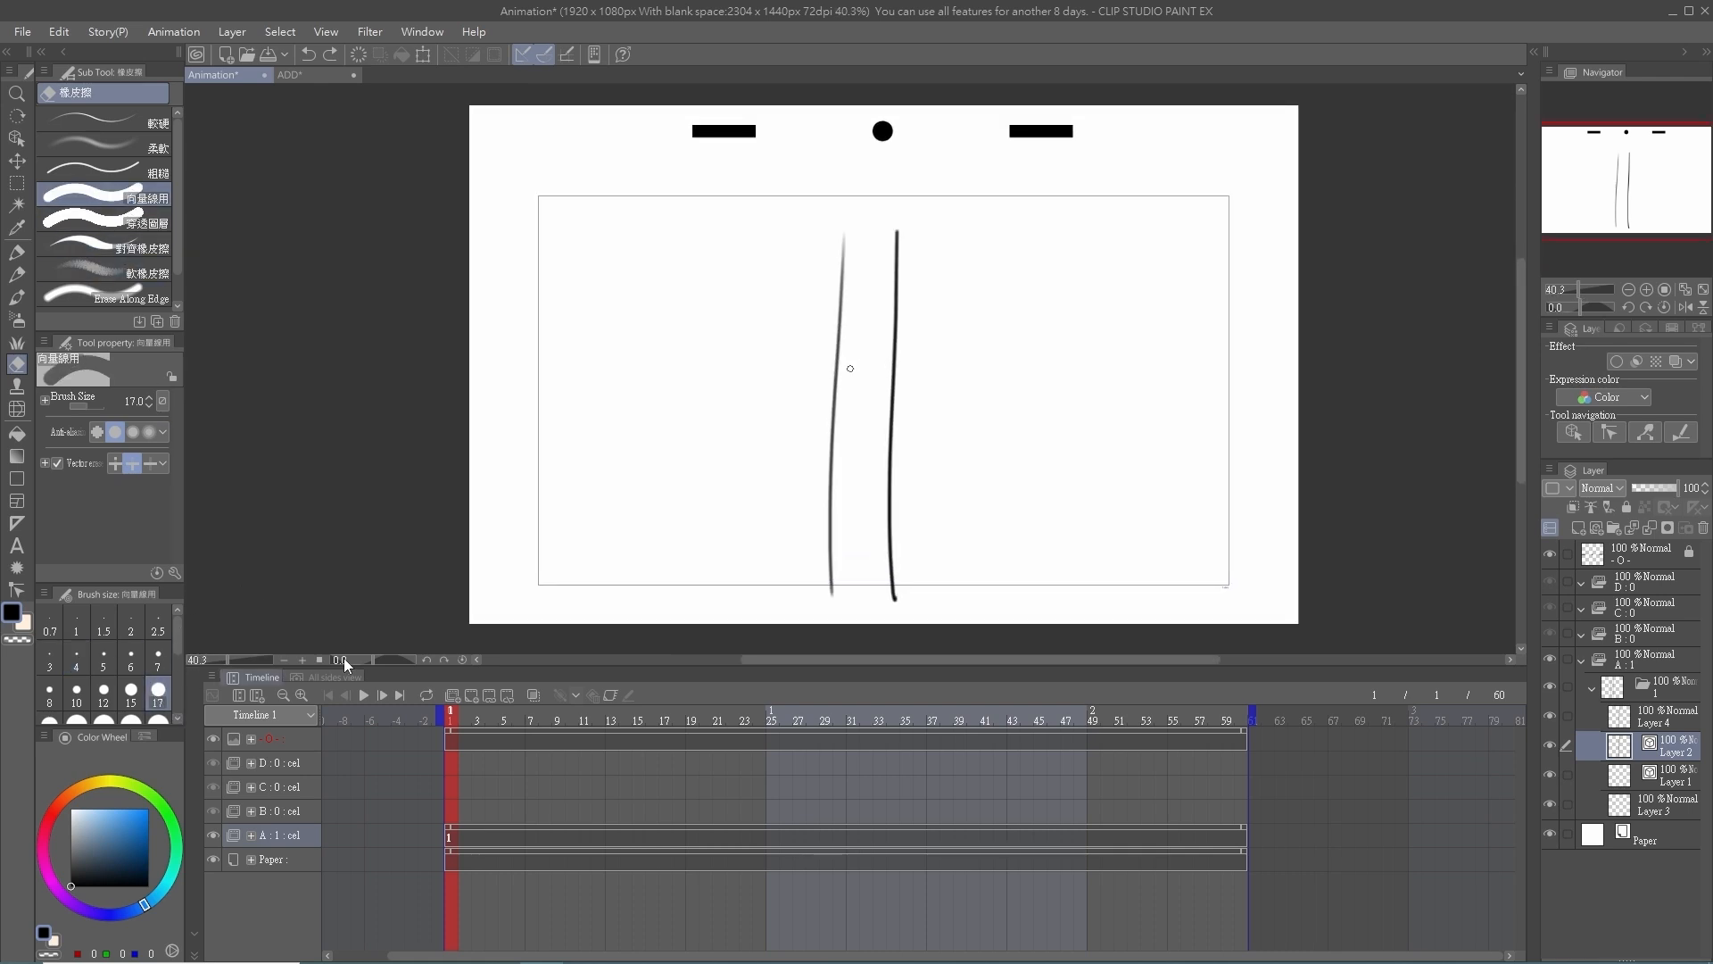
left_click_drag(898, 335, 894, 596)
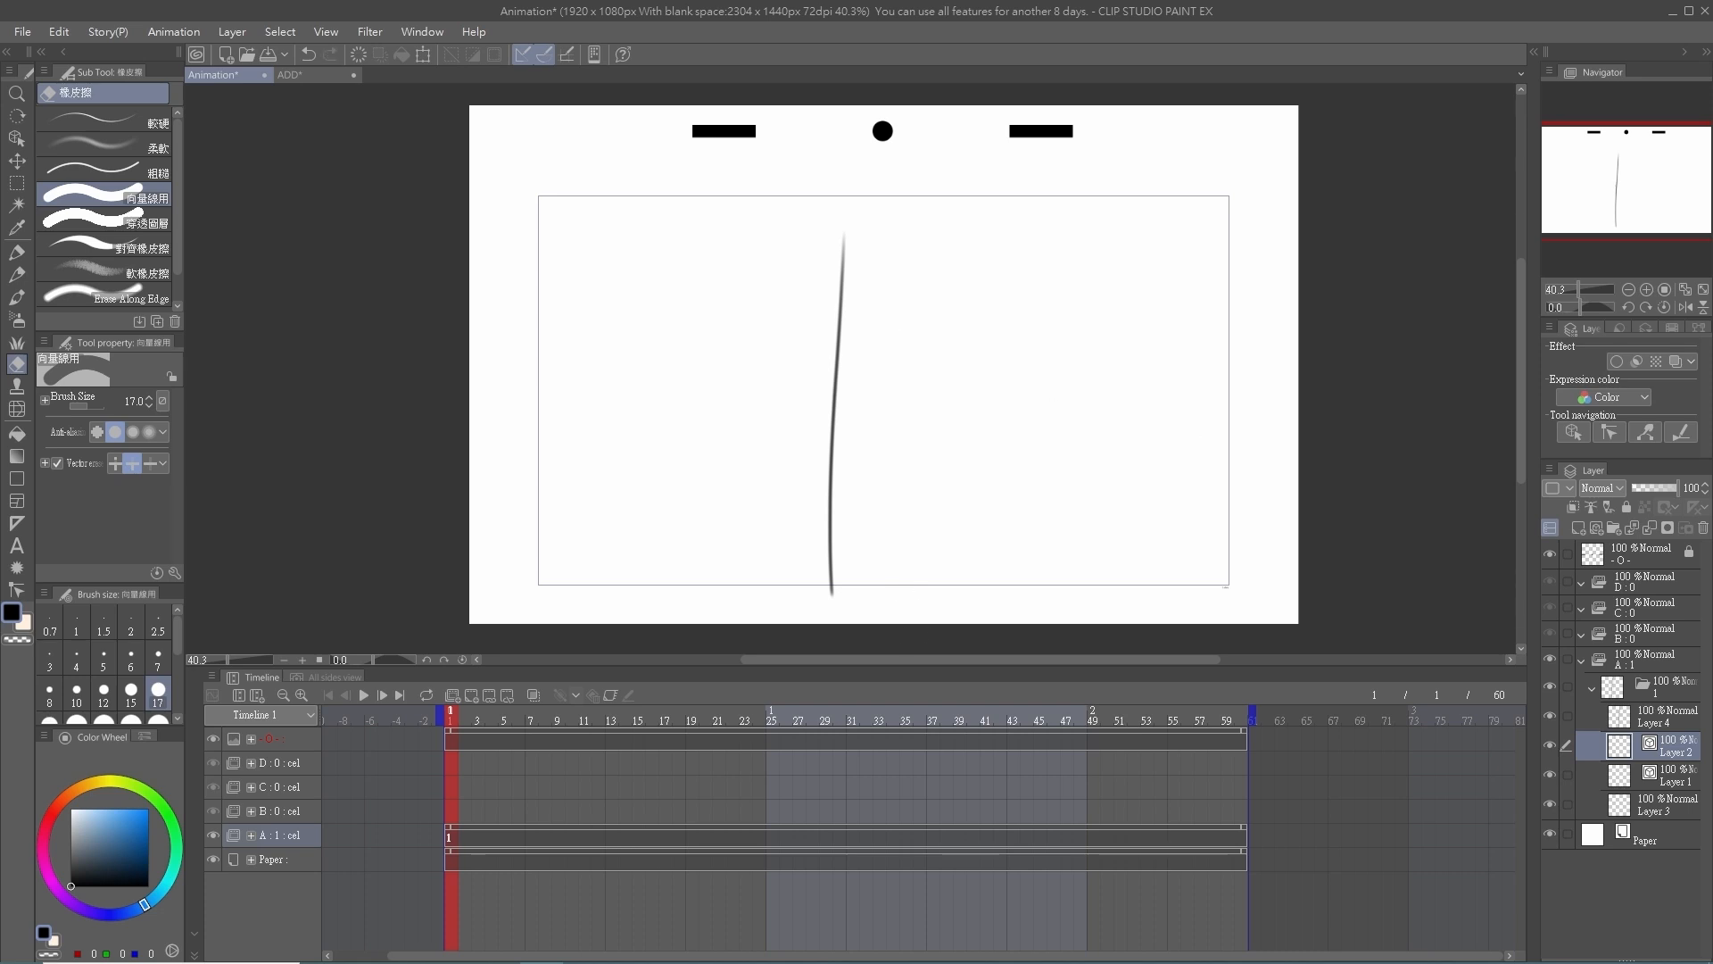
- Try the same eraser on the raster line in Layer 4, and undo the erasing until both lines are back
left_click(1638, 719)
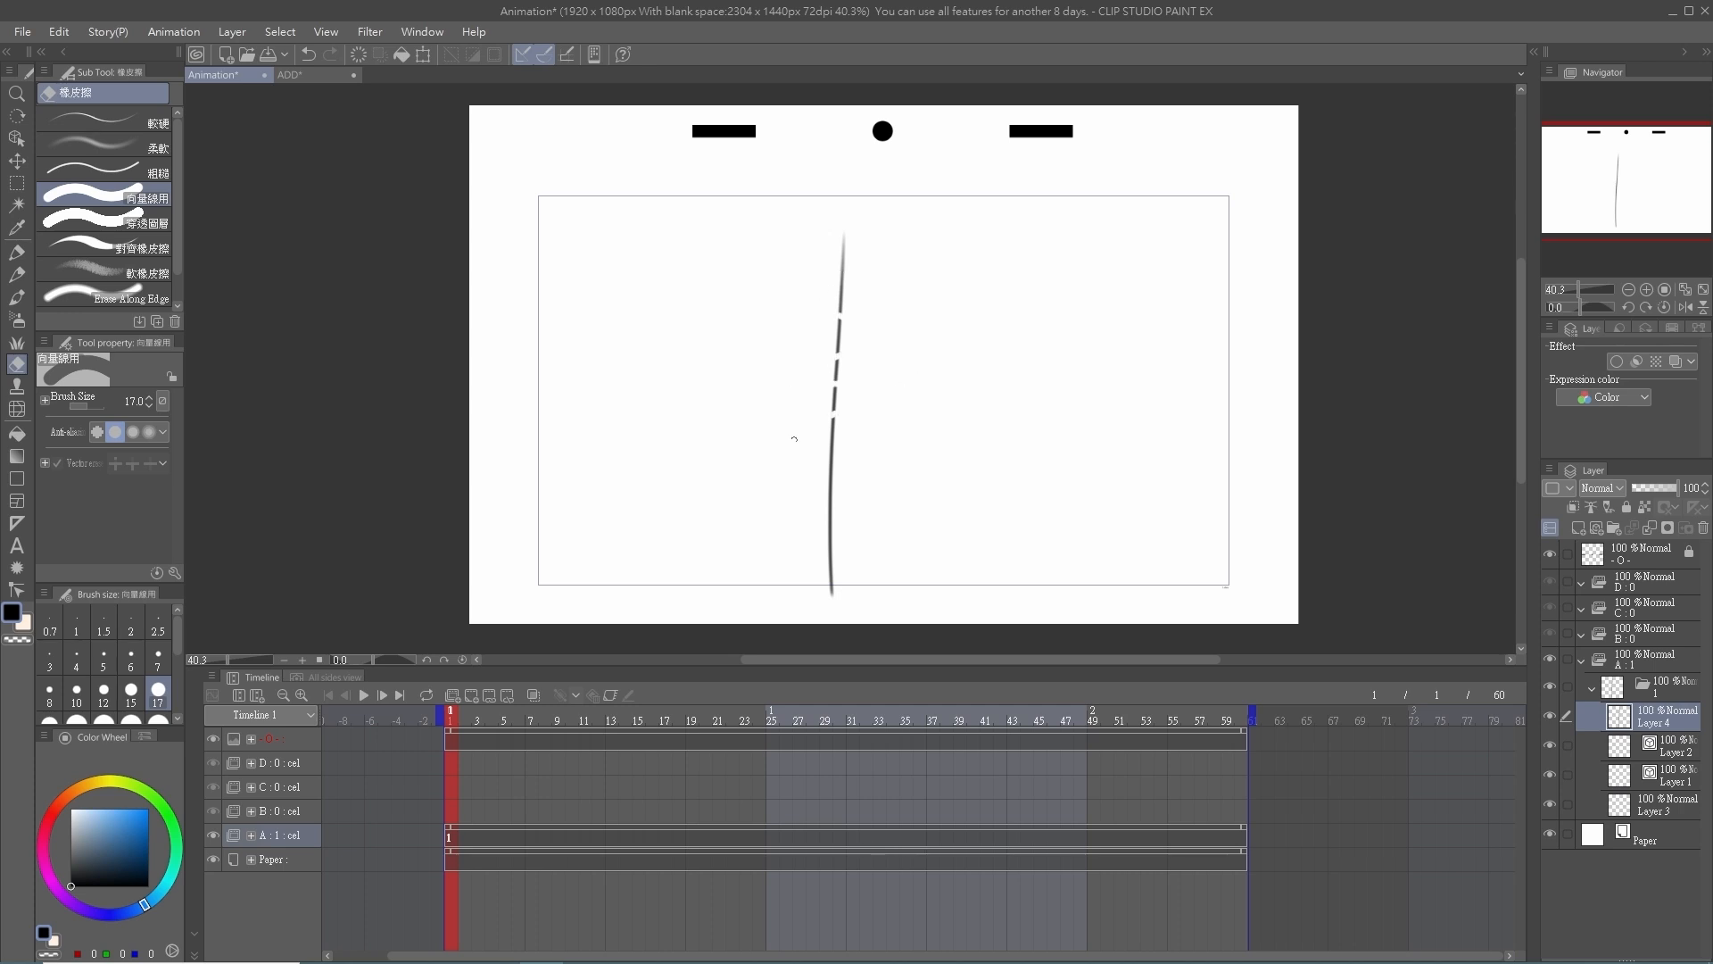
key("ctrl+z")
mouse_move(833, 401)
left_mouse_down()
mouse_move(832, 449)
mouse_move(837, 365)
left_mouse_up()
key("ctrl+z")
left_click_drag(895, 596, 898, 230)
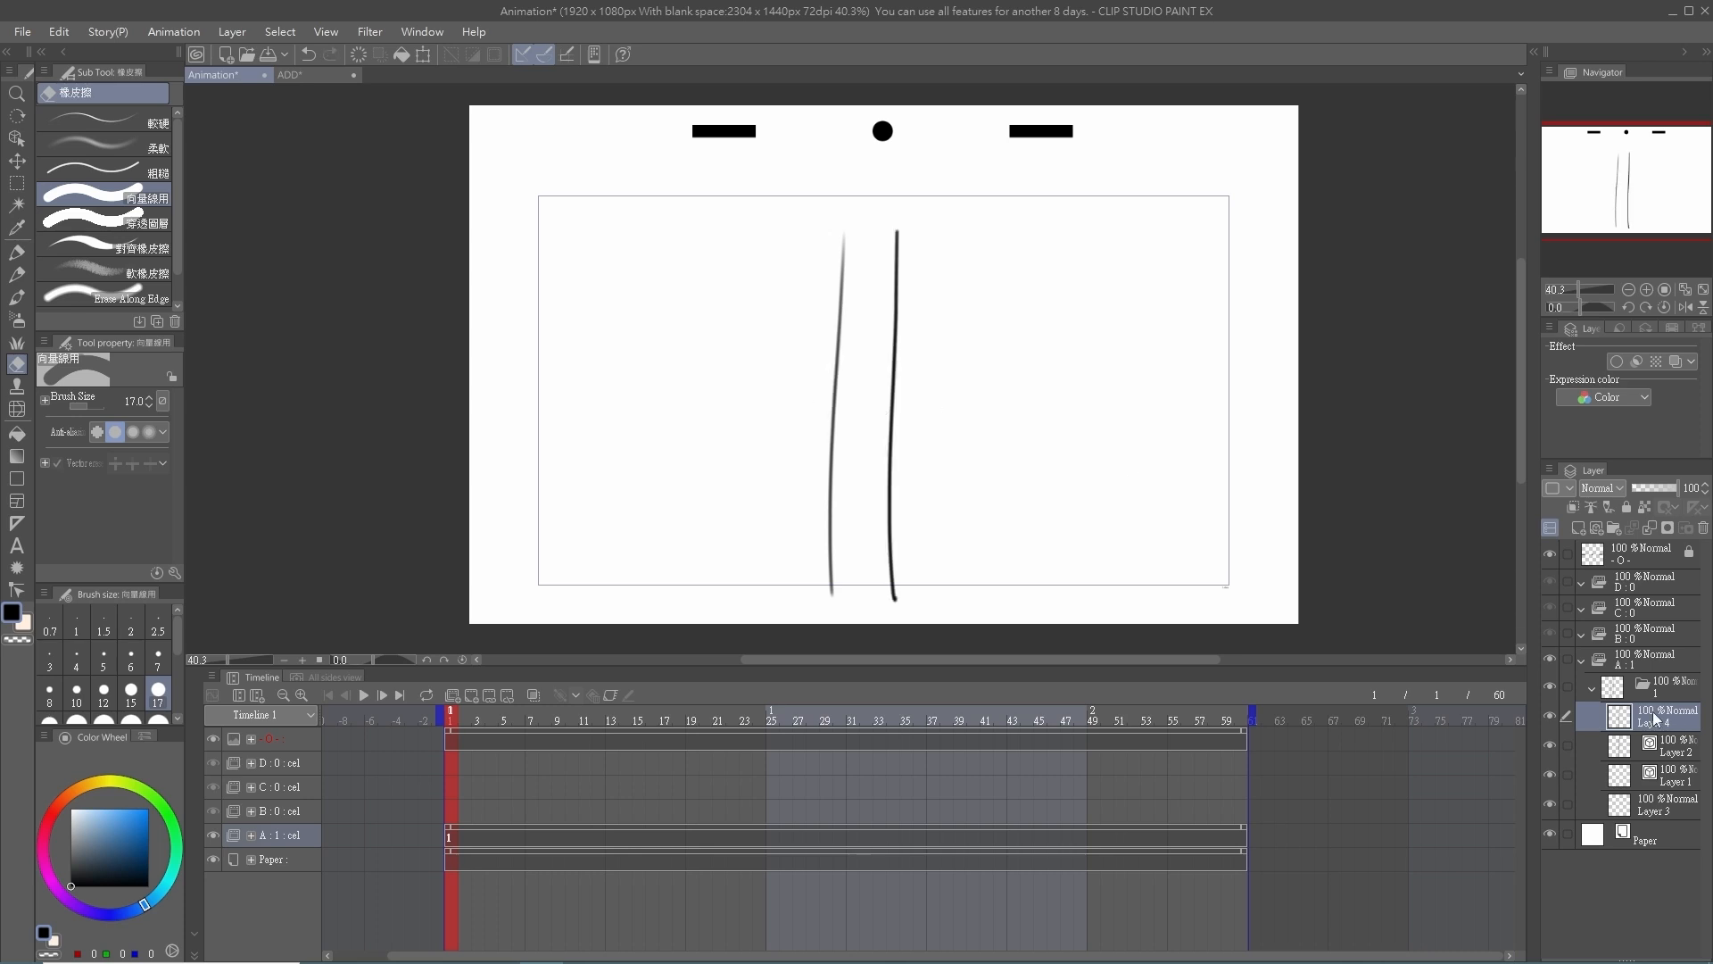
- Try erasing the vector line on Layer 2 by touching its middle, and undo each attempt
left_click(1658, 748)
left_click(891, 383)
key("ctrl+z")
mouse_move(879, 384)
left_mouse_down()
mouse_move(925, 417)
mouse_move(920, 399)
left_mouse_up()
key("ctrl+z")
key("ctrl+z")
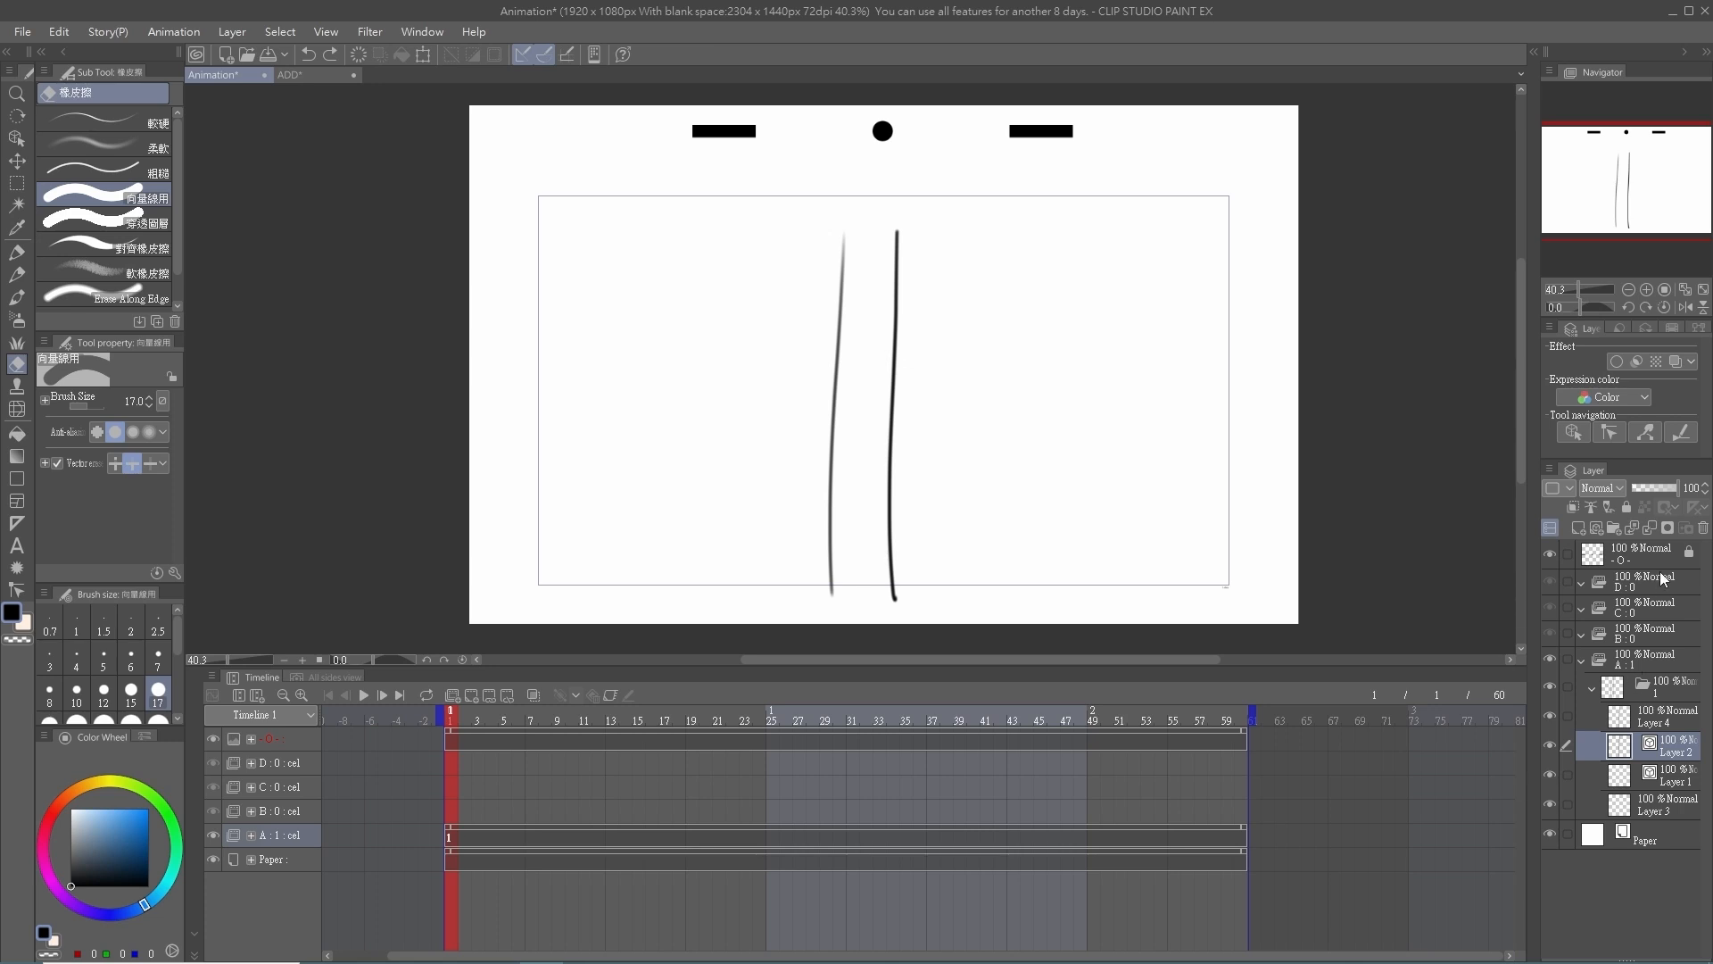
- Delete raster Layer 4 and clear the remaining test line from vector Layer 2
left_click(1660, 716)
left_click(1703, 528)
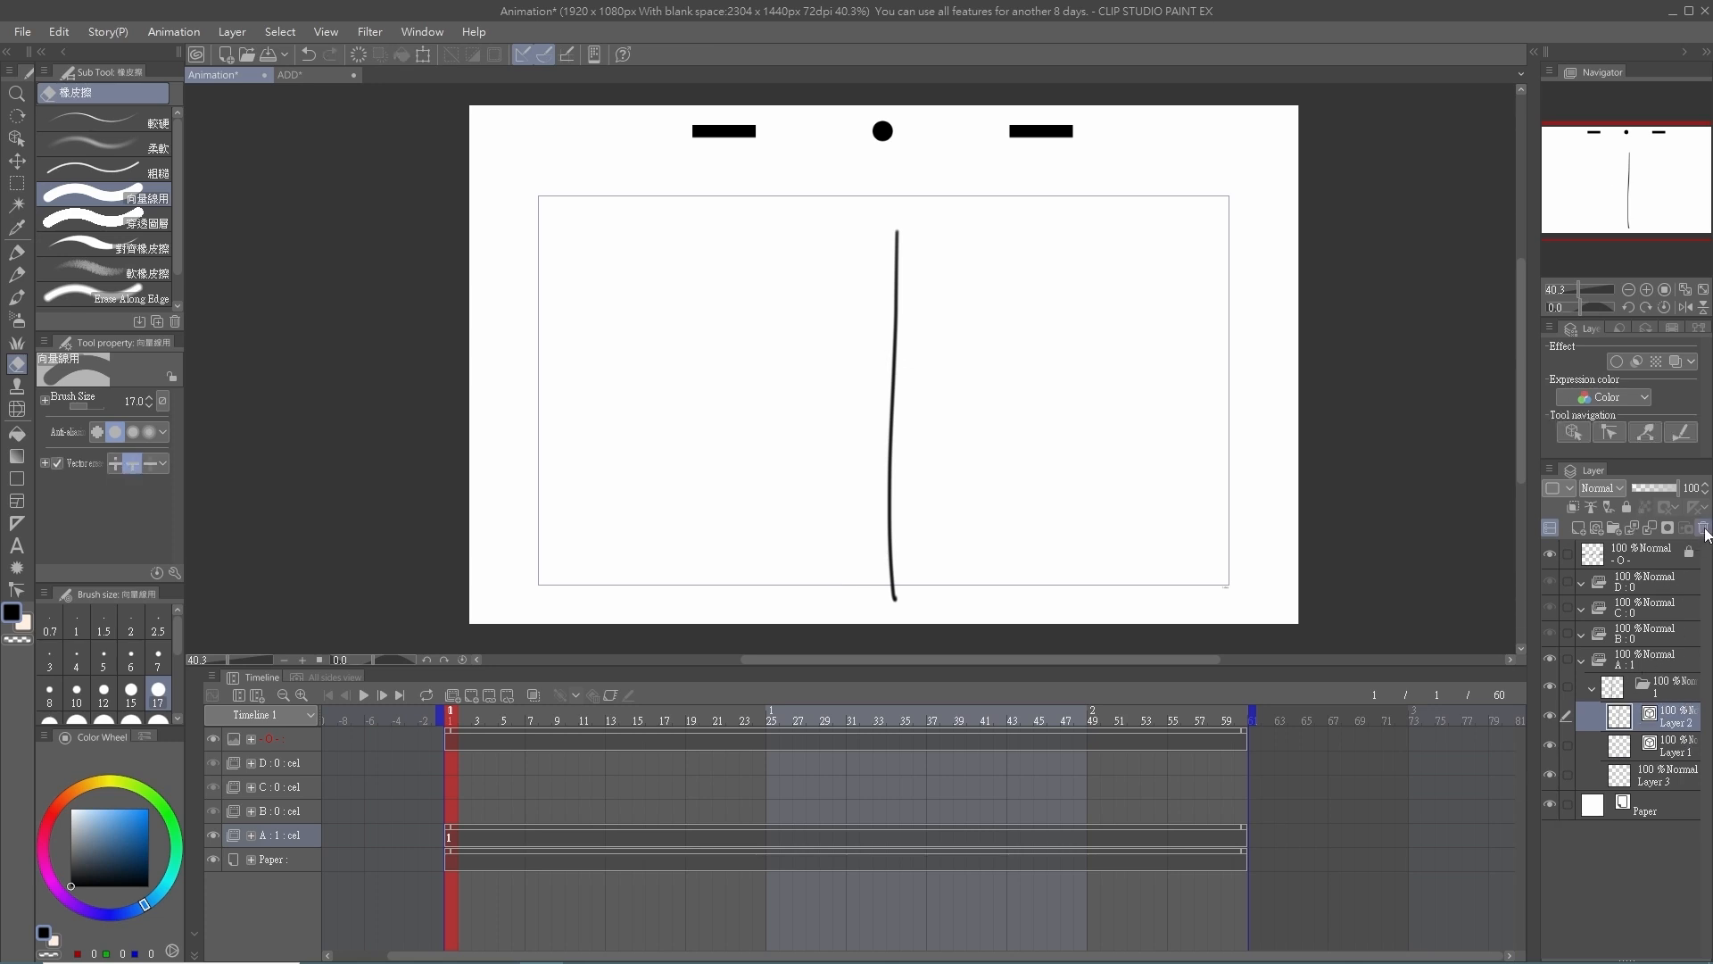
key("Delete")
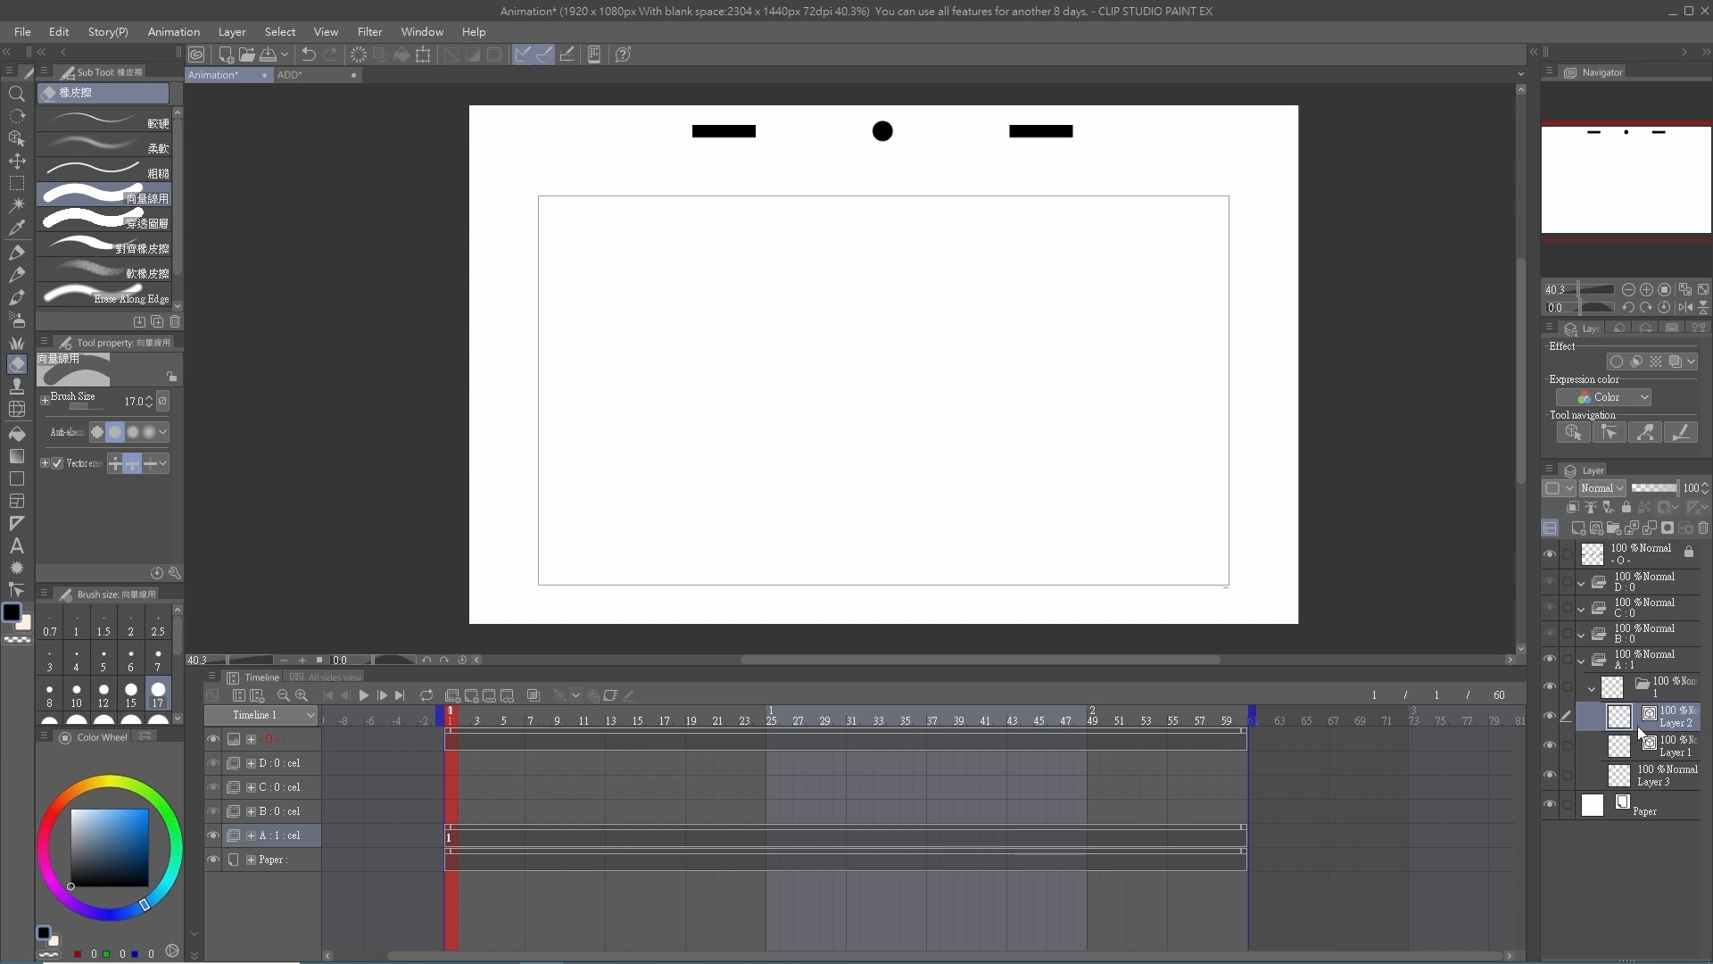
- Rename vector Layer 2 as LINE
double_click(1683, 722)
type("LINE")
key("Delete")
key("Delete")
key("Return")
- Delete vector Layer 1, name the remaining raster layer C, and make LINE the active layer
double_click(1690, 752)
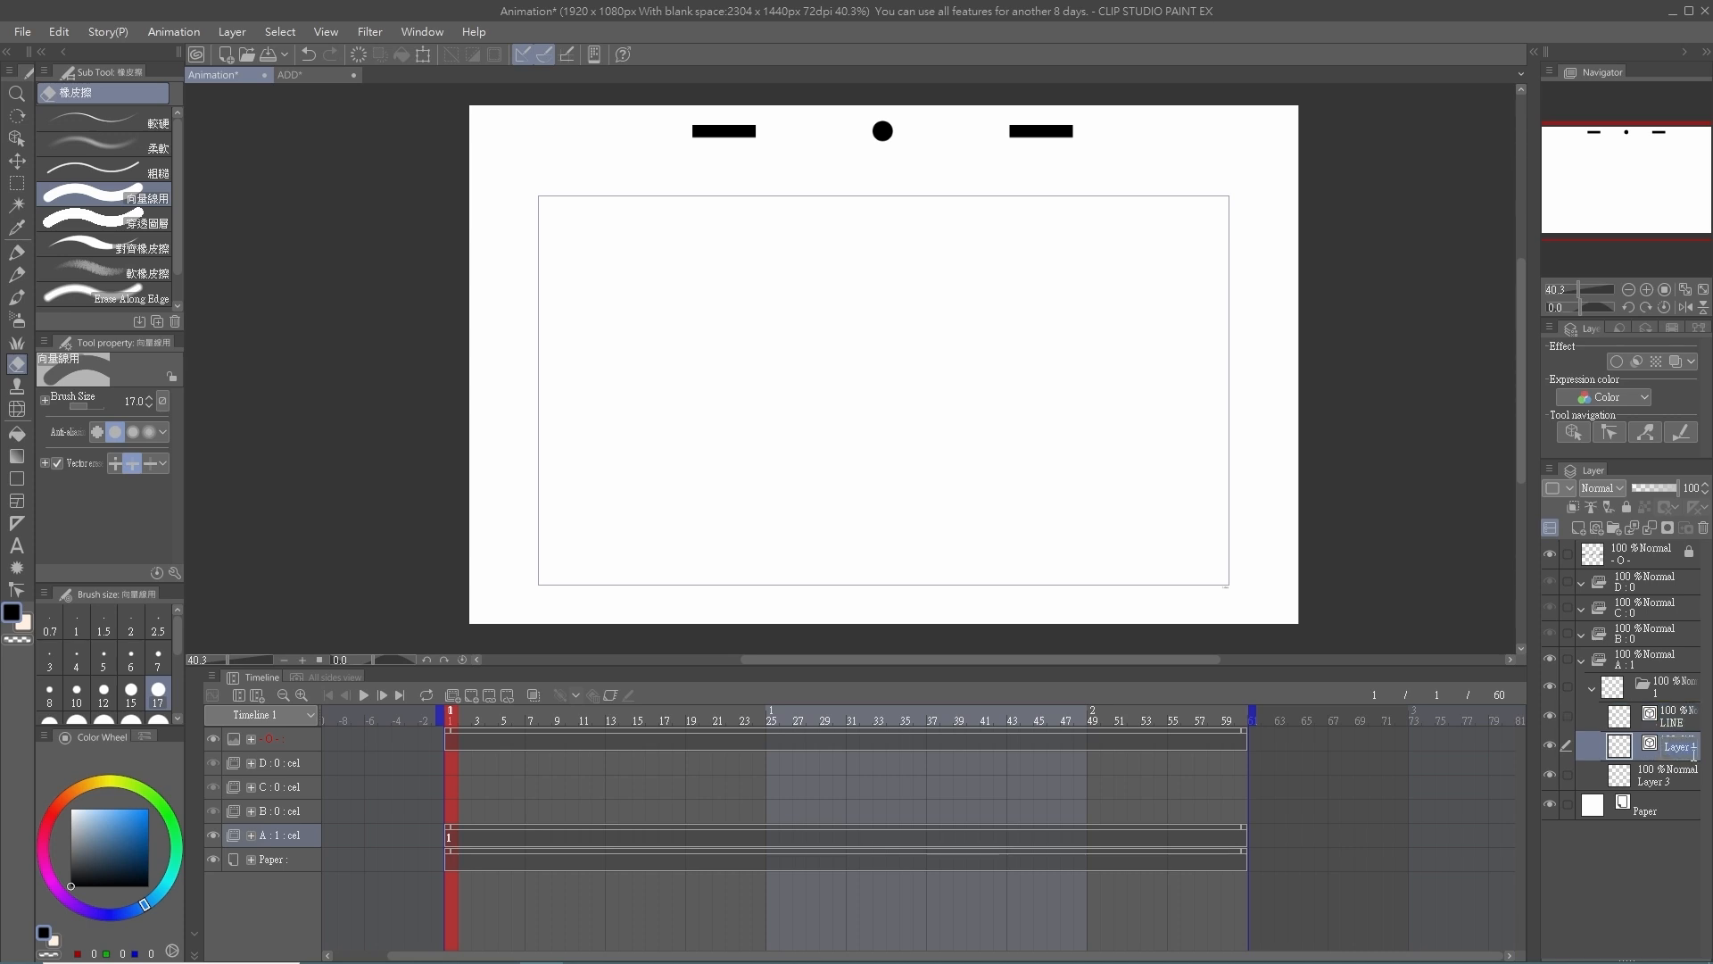
type("CL")
key("Return")
left_click(1703, 527)
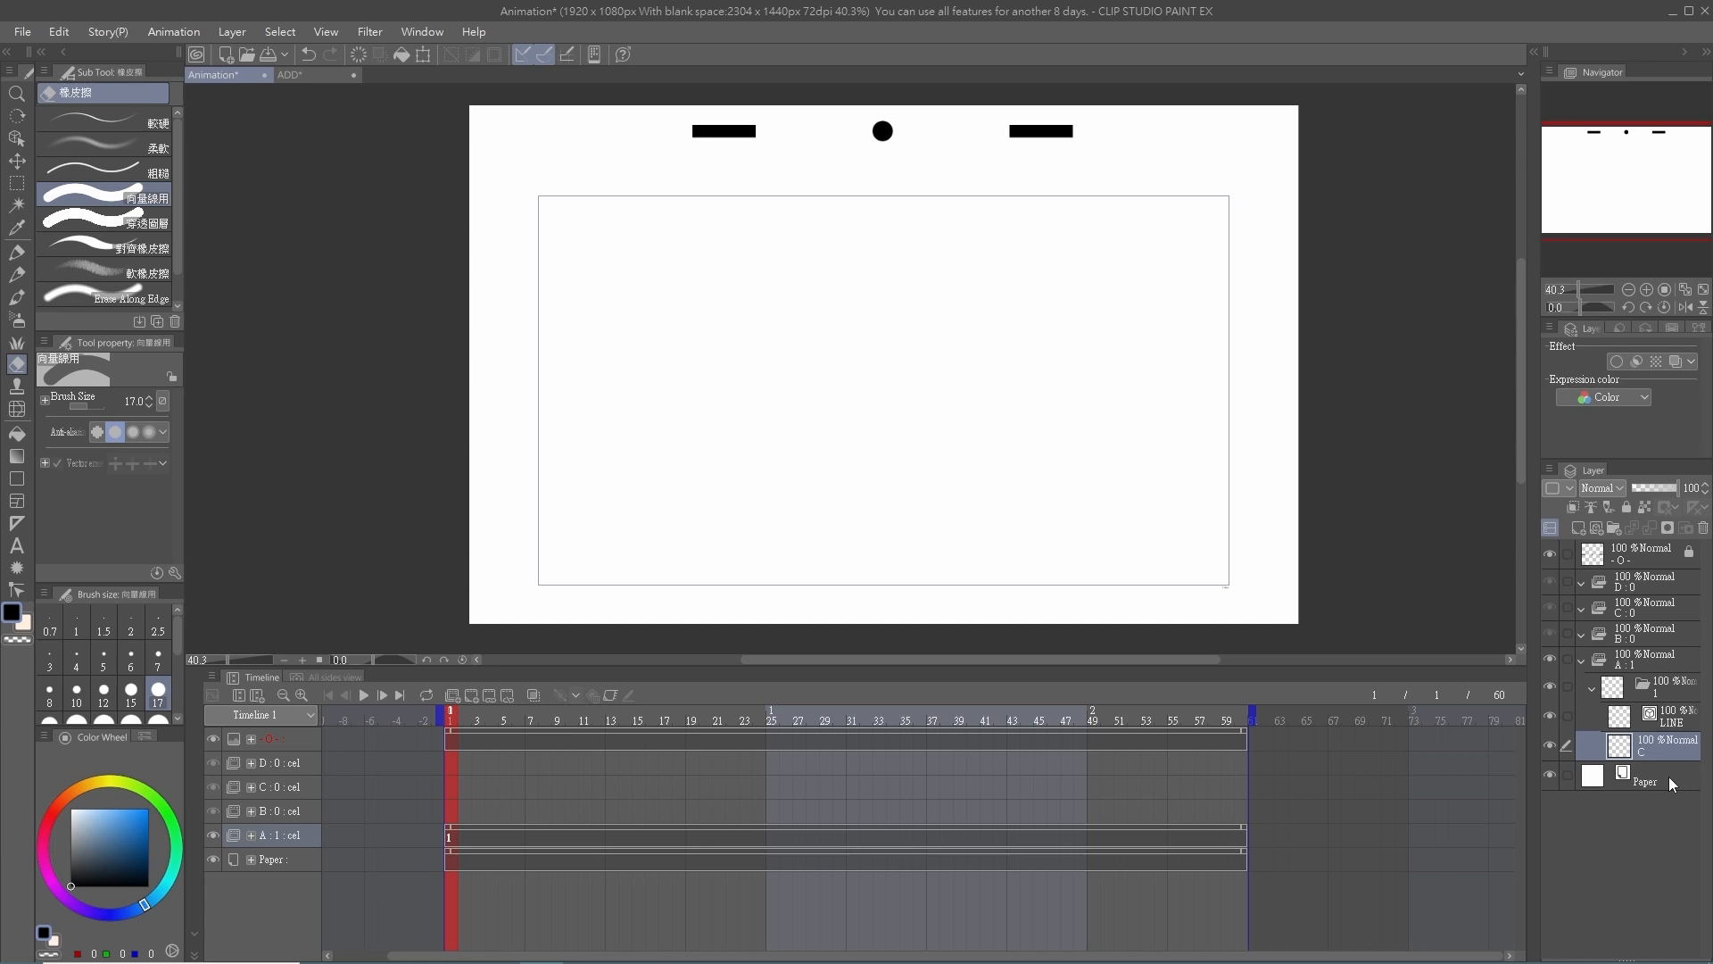
left_click(1652, 723)
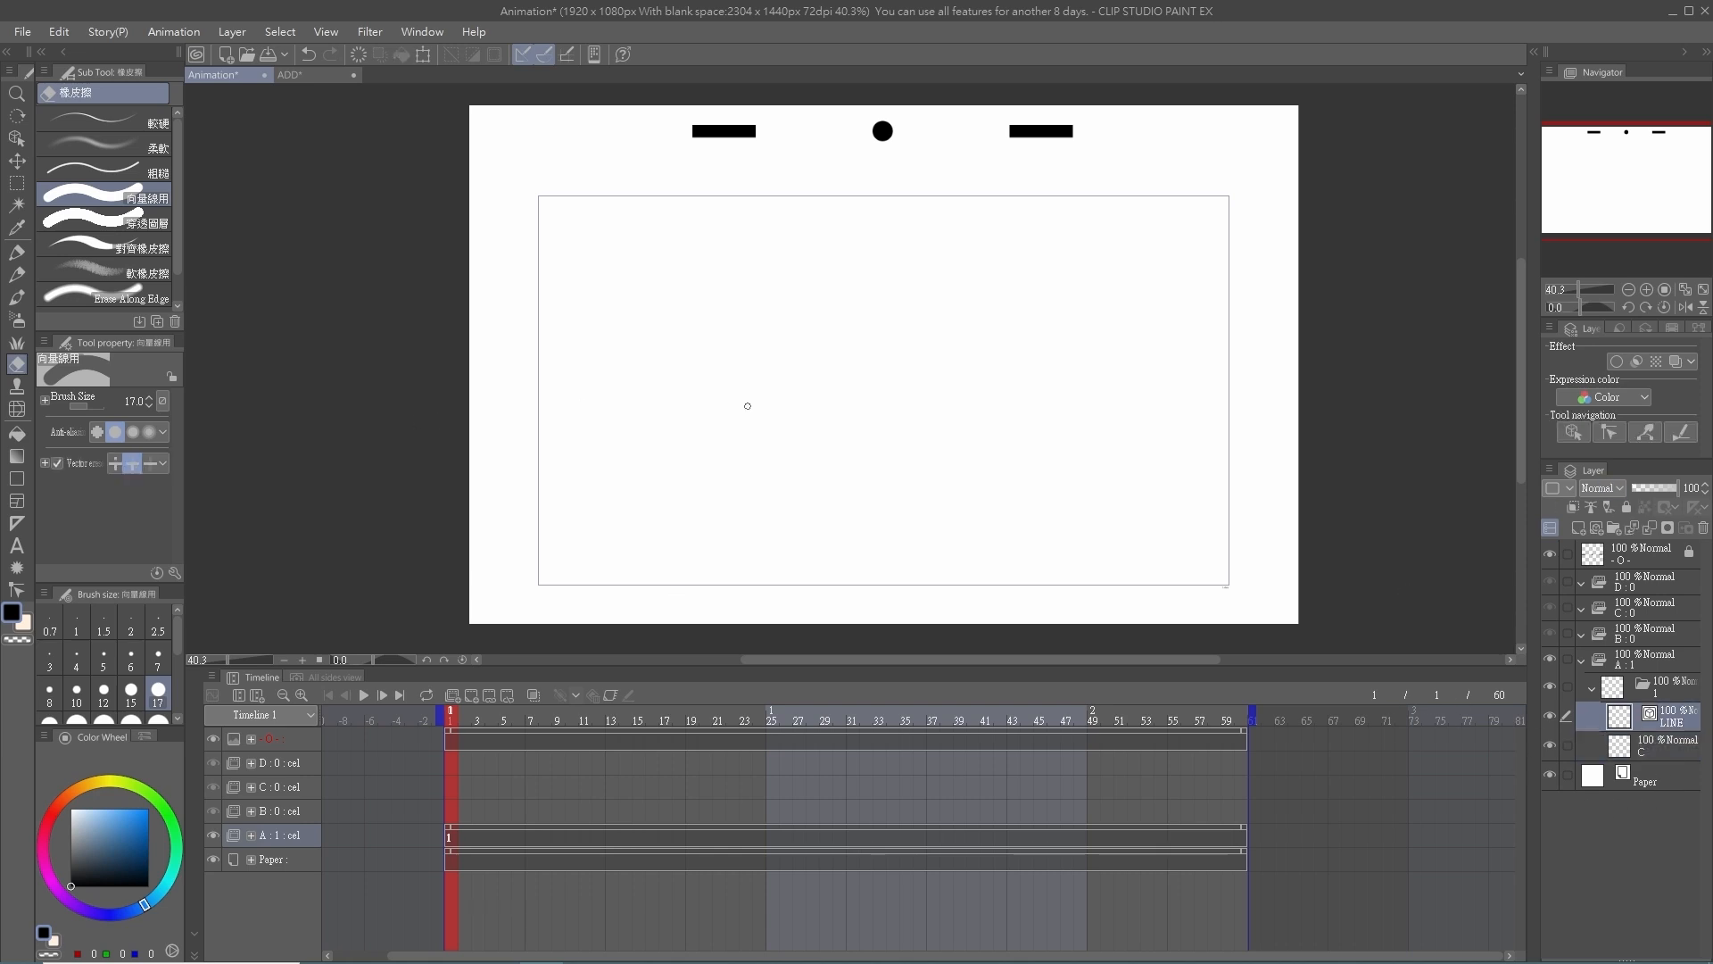